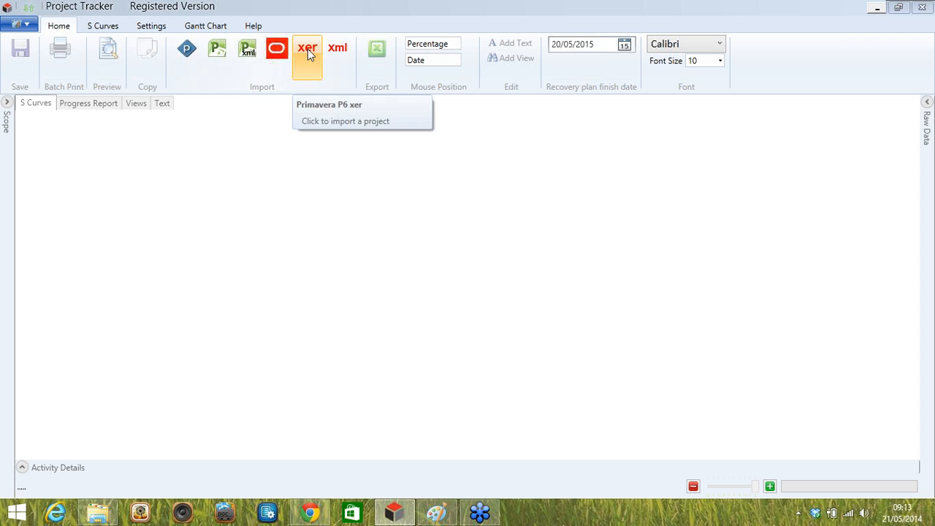
- Import the Primavera P6 XER sample project with the ASAP file as Baseline 1 and ALAP as Baseline 2
click(307, 54)
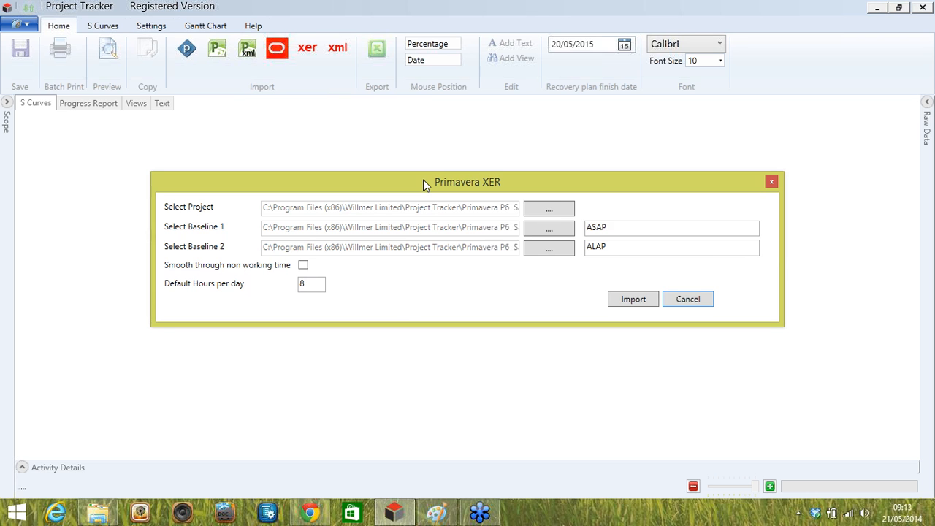
drag(423, 182, 416, 173)
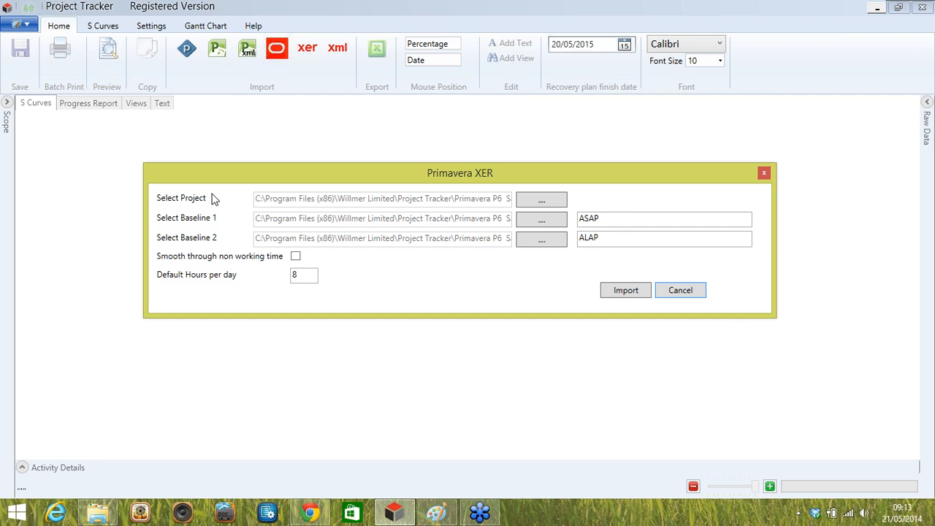
drag(391, 174, 381, 159)
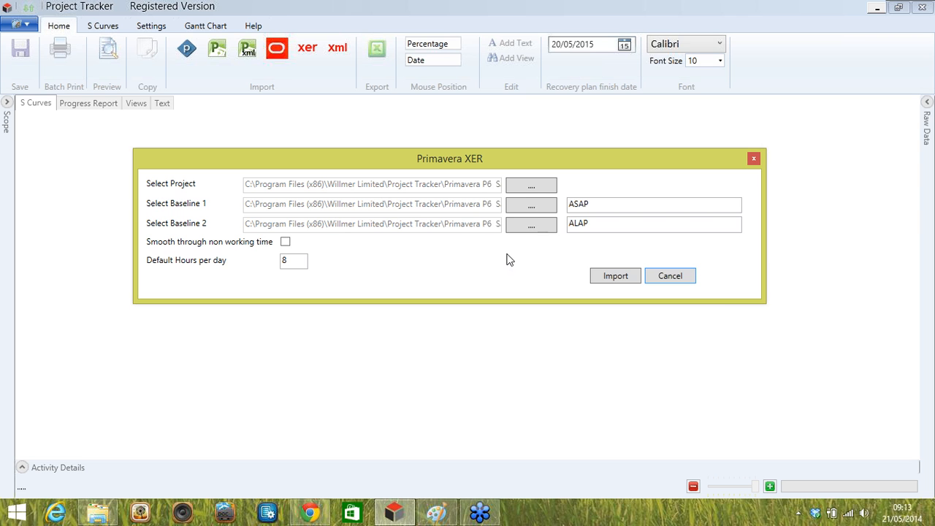
click(519, 208)
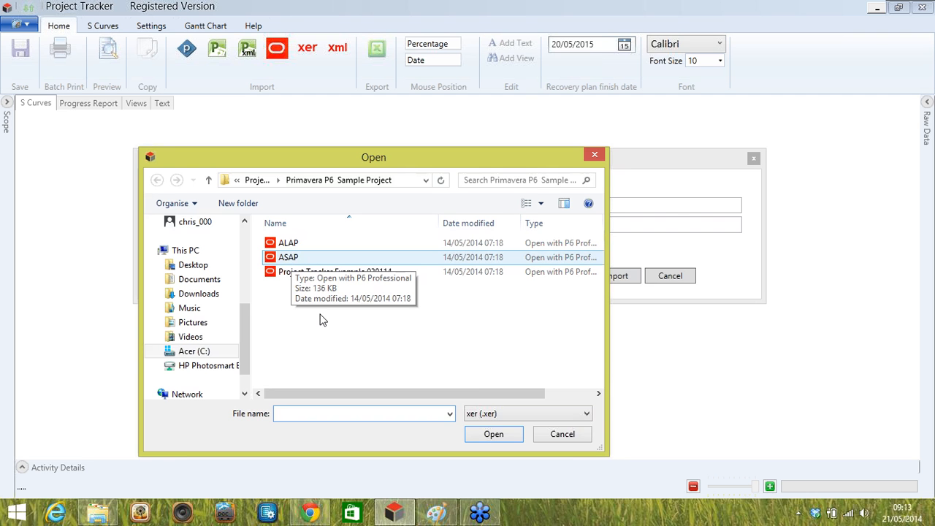
click(288, 257)
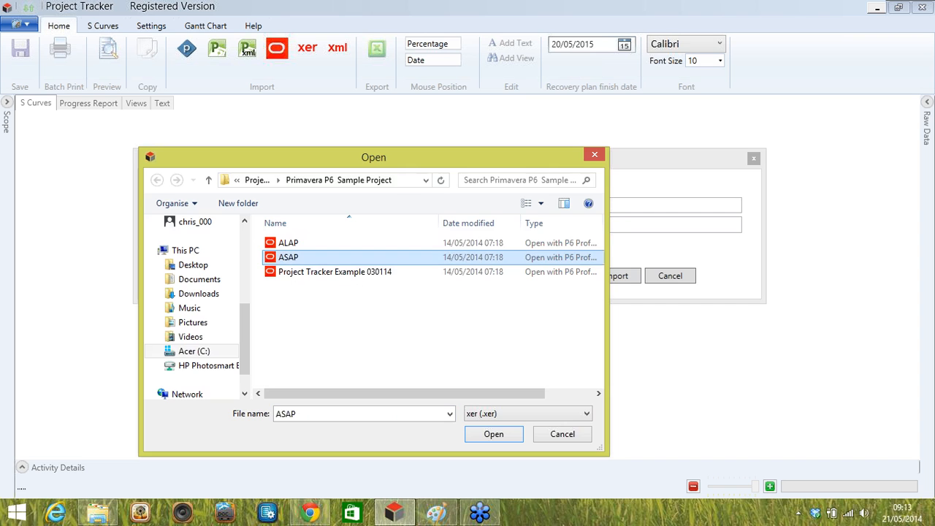
click(493, 434)
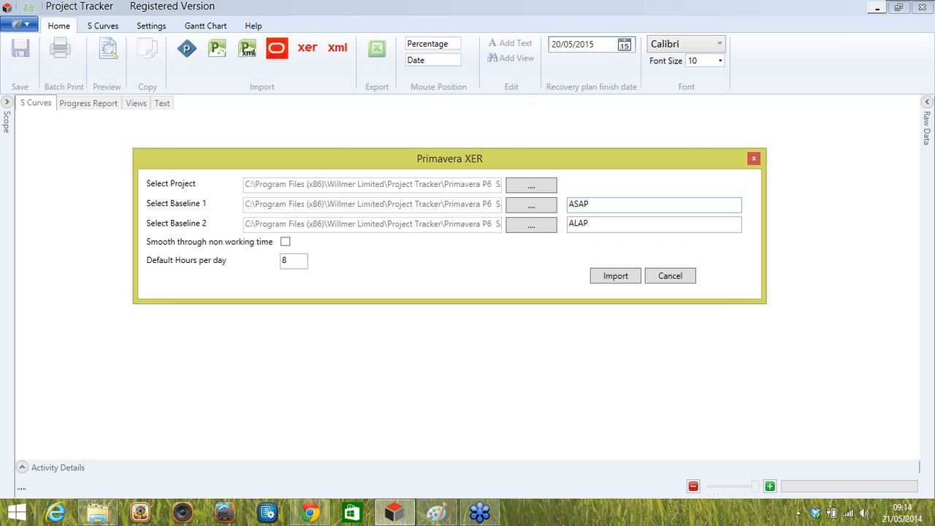
double_click(578, 205)
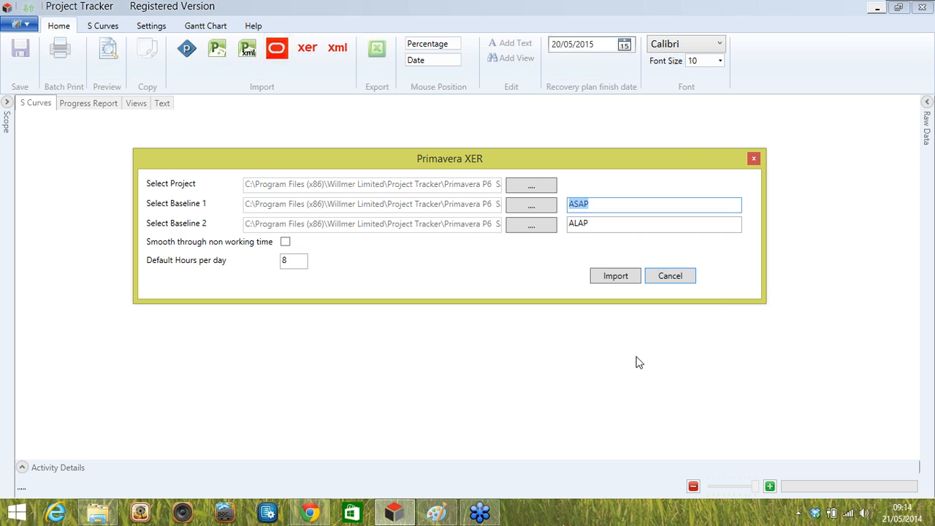
click(615, 275)
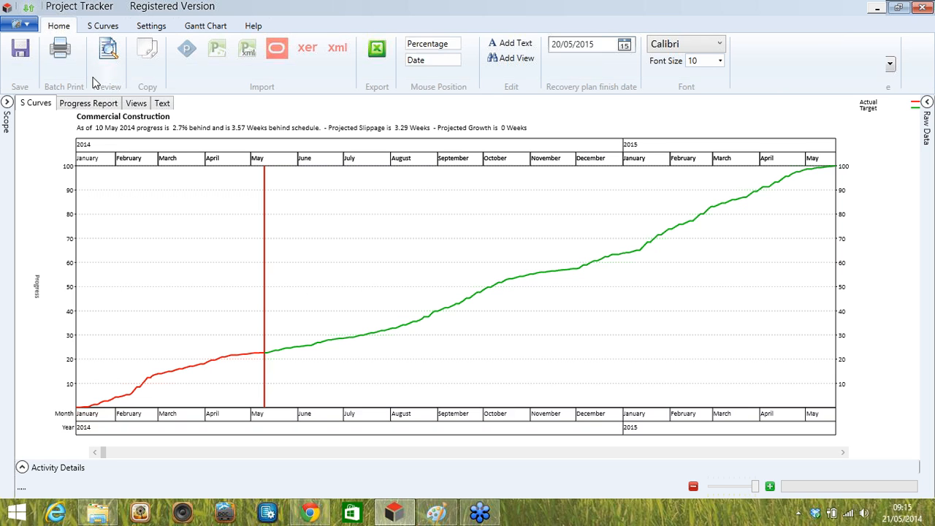
- Format the Target line of the S curve as a thicker, dashed purple line
scroll(87, 82, down, 1)
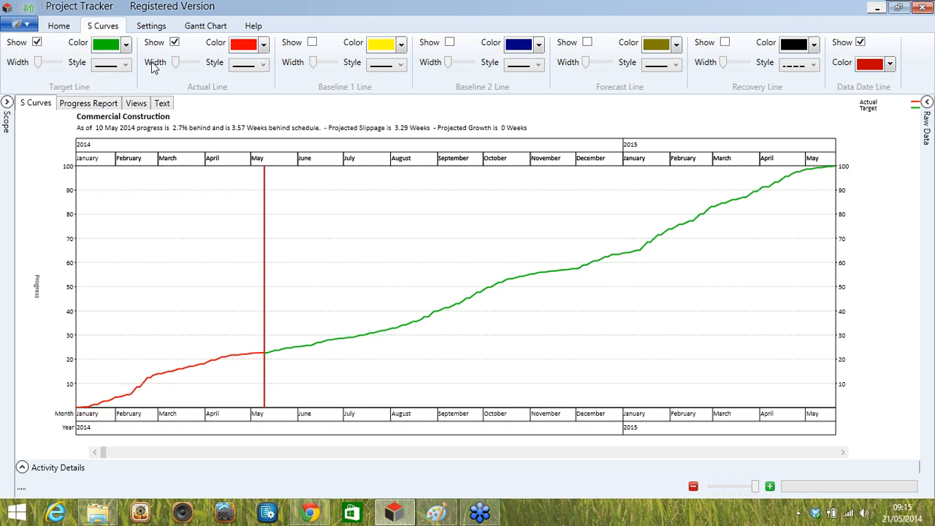
click(126, 43)
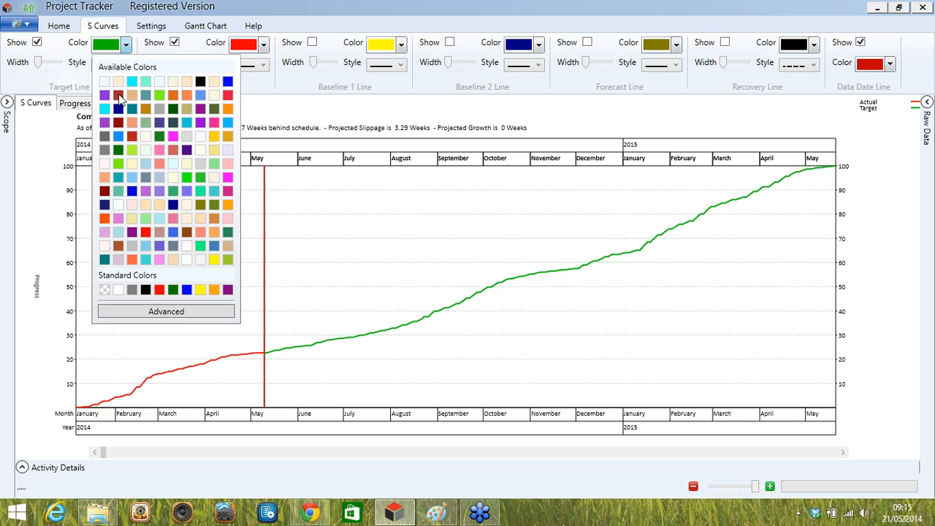
click(105, 95)
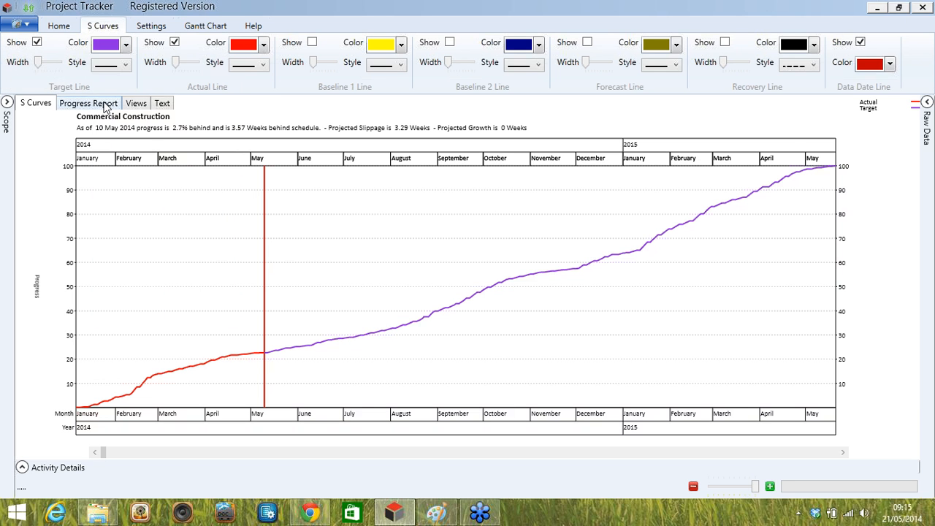
mouse_move(40, 63)
mouse_down()
mouse_move(48, 64)
mouse_move(38, 65)
mouse_up()
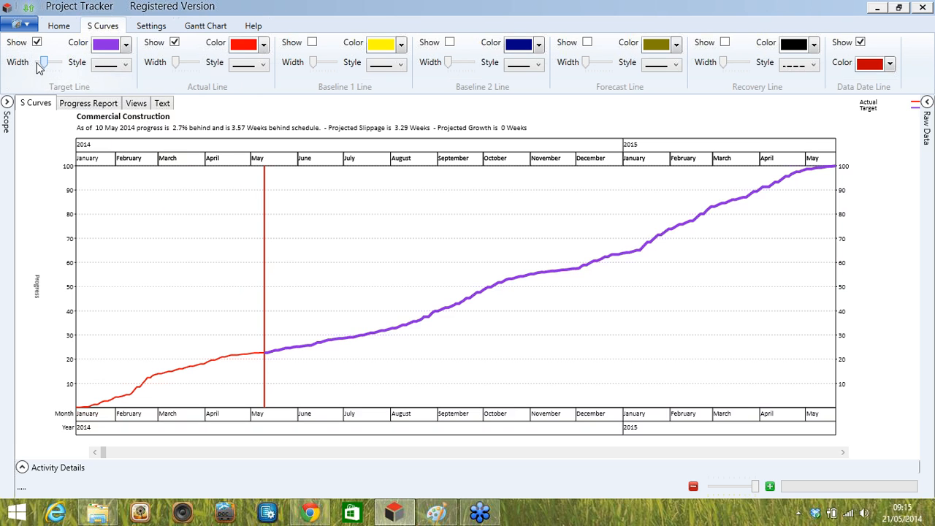
click(38, 64)
click(106, 68)
click(106, 103)
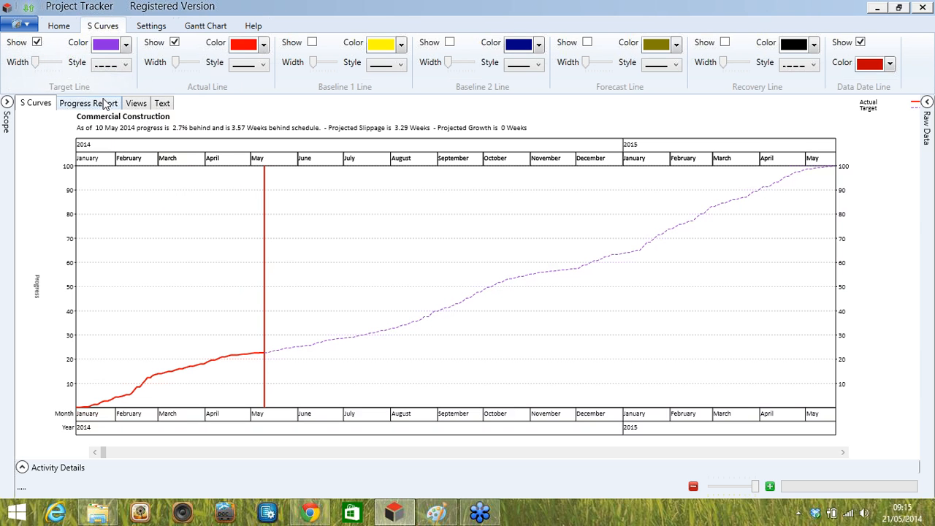
click(43, 62)
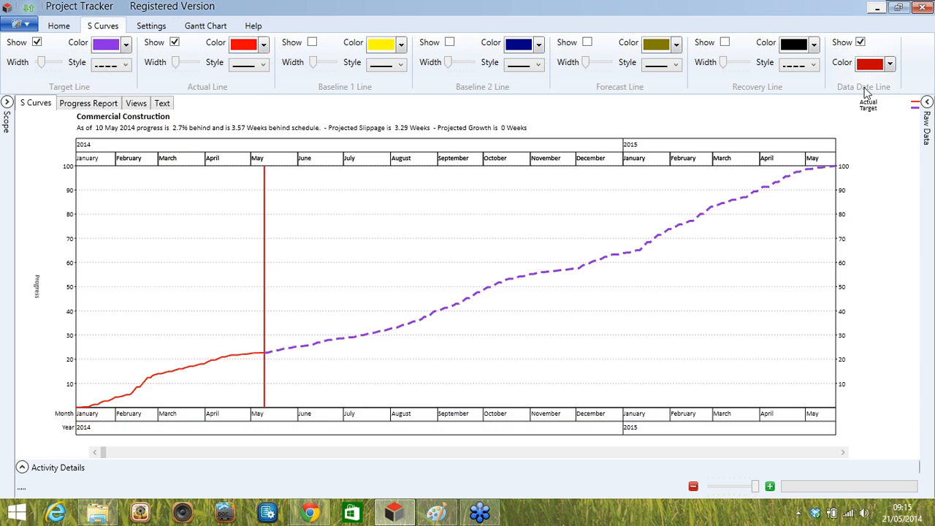
- Hide and restore the data date line, and show the Baseline 1 and Baseline 2 lines on the chart
click(860, 43)
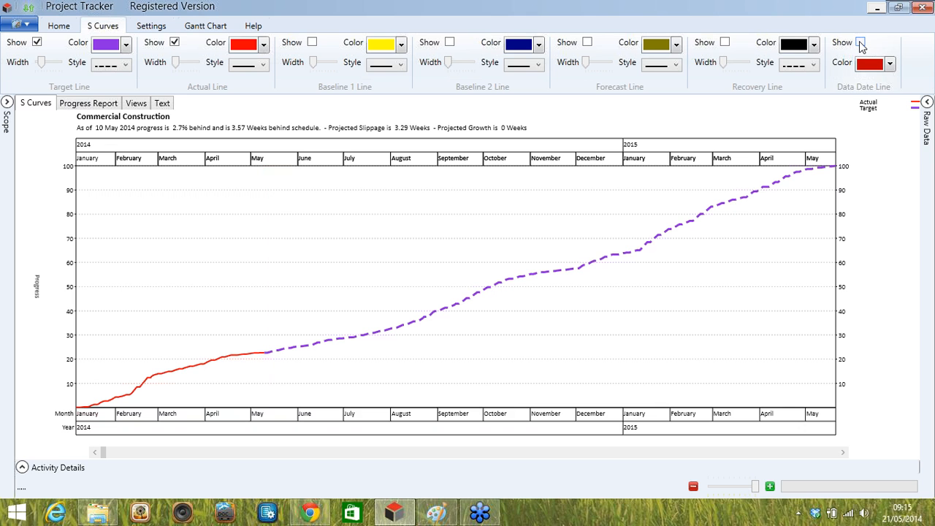
click(860, 44)
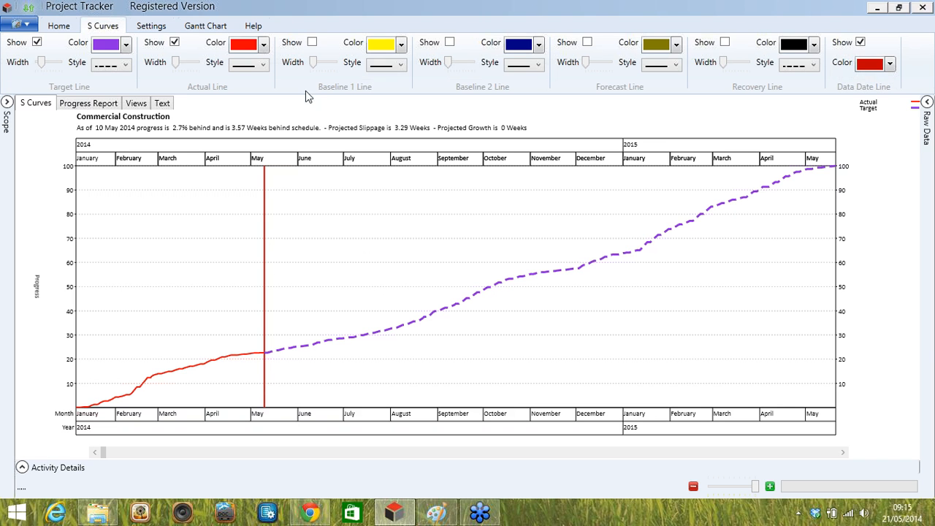
click(312, 43)
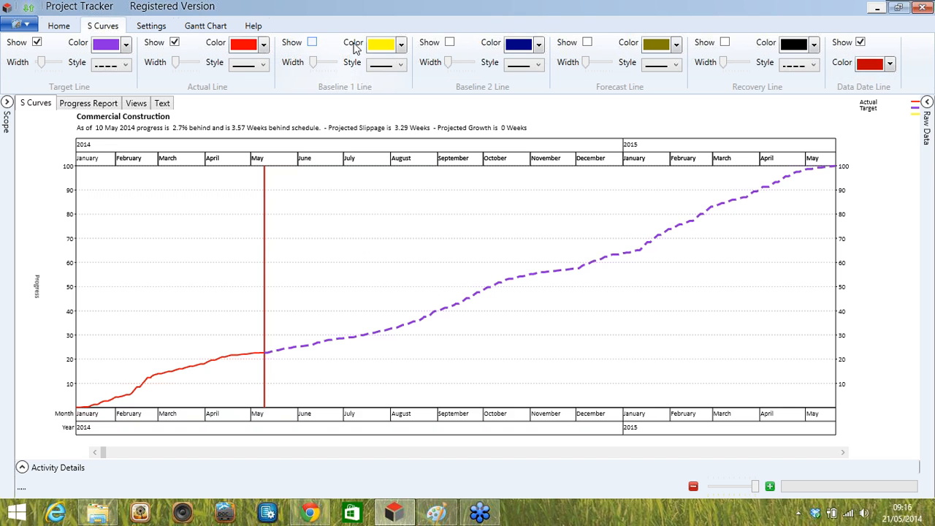
click(450, 44)
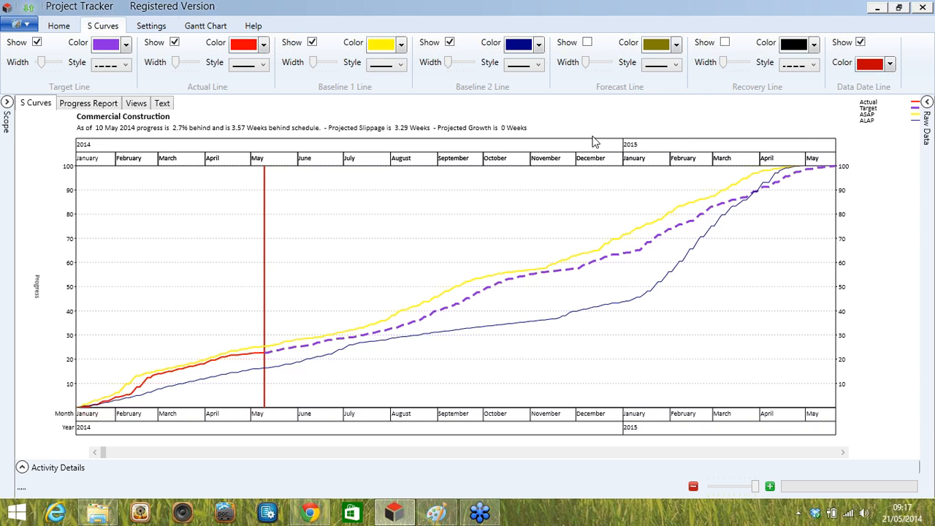
- Show the Forecast line on the chart with an increased width, and hide it again
click(587, 43)
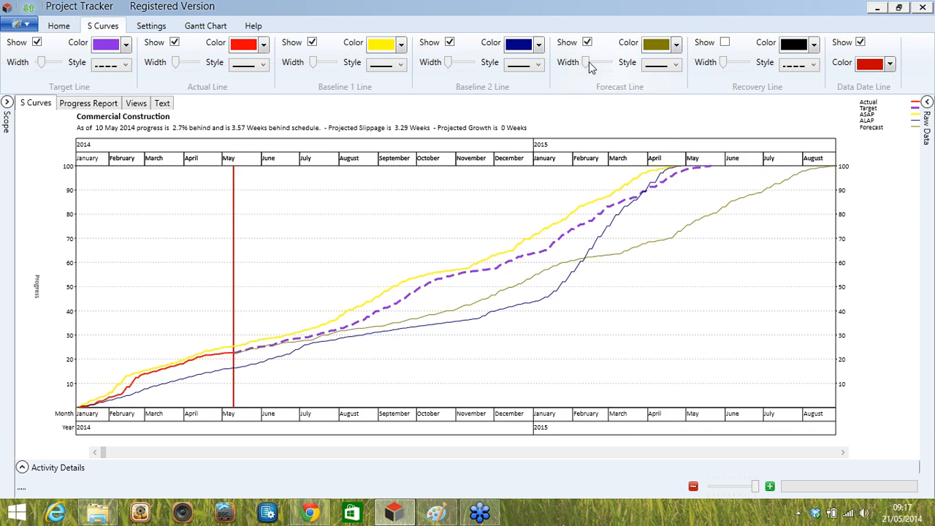
drag(590, 65, 595, 67)
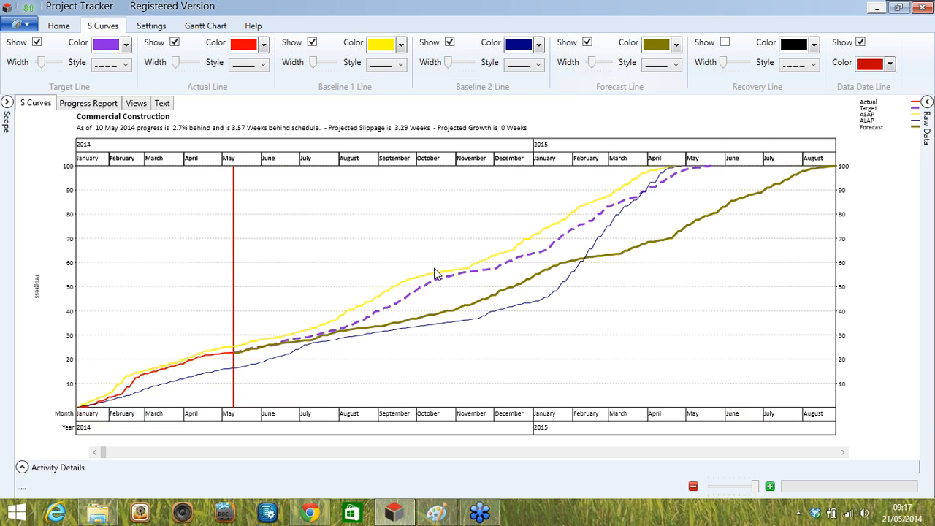
click(586, 42)
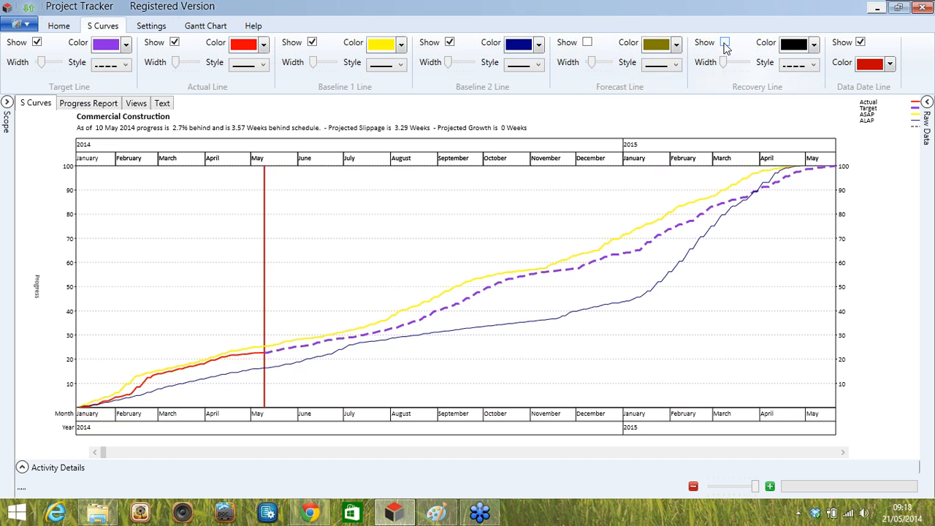
- Show the Recovery line with a slightly greater width and move the recovery plan finish date back to March 2015
click(724, 43)
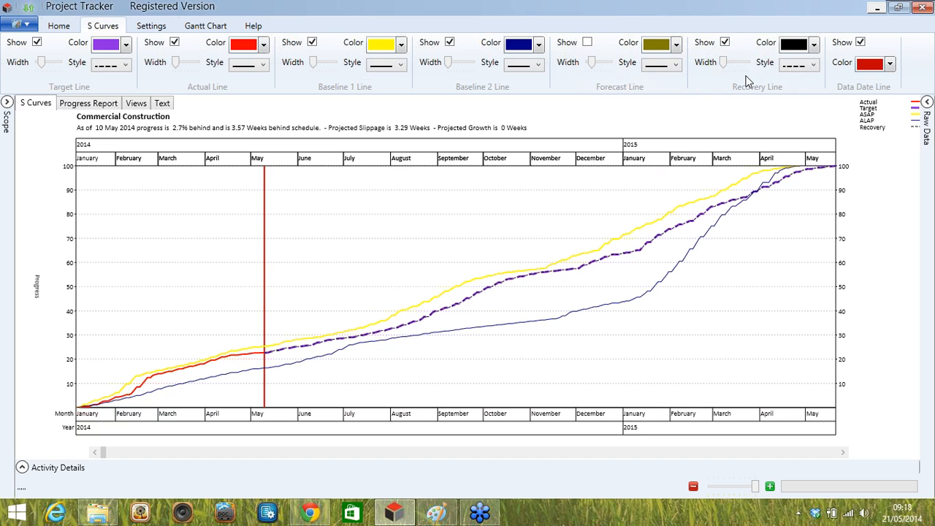
drag(725, 63, 727, 63)
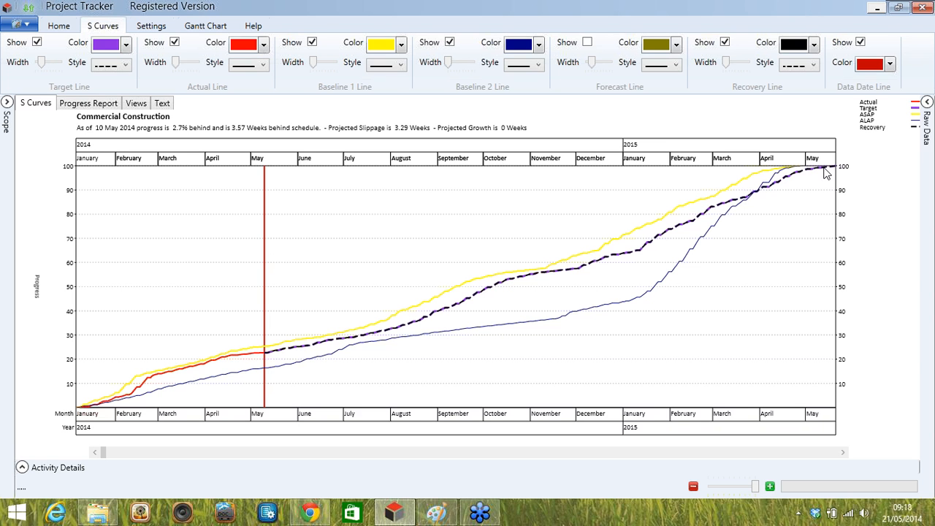
click(153, 28)
click(62, 27)
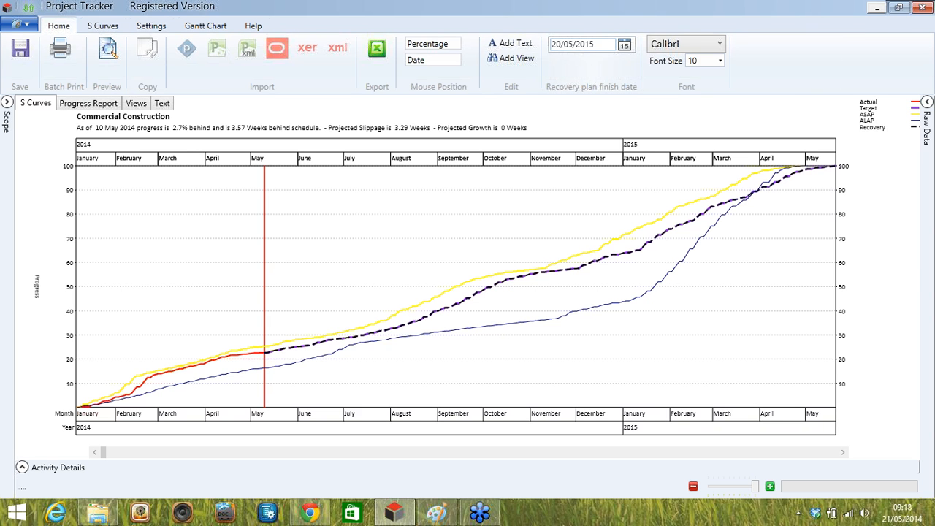
click(620, 48)
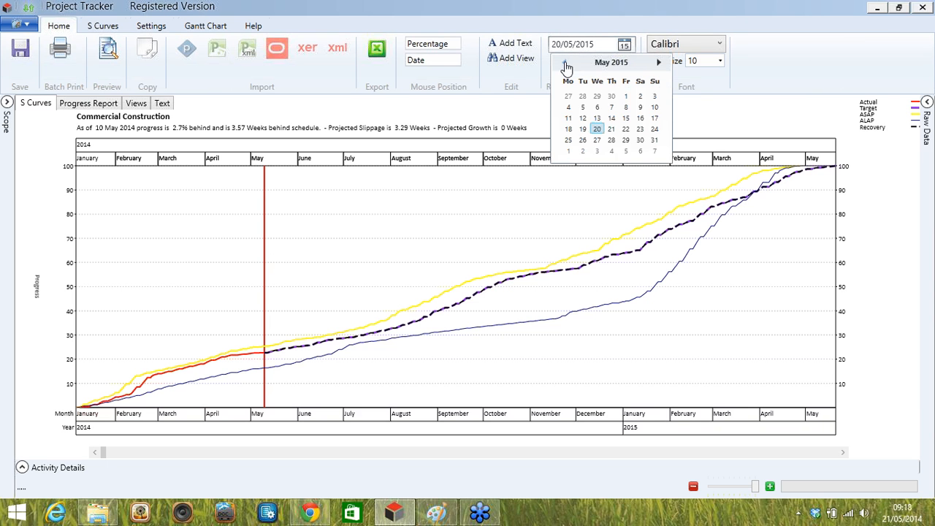
click(566, 63)
click(565, 63)
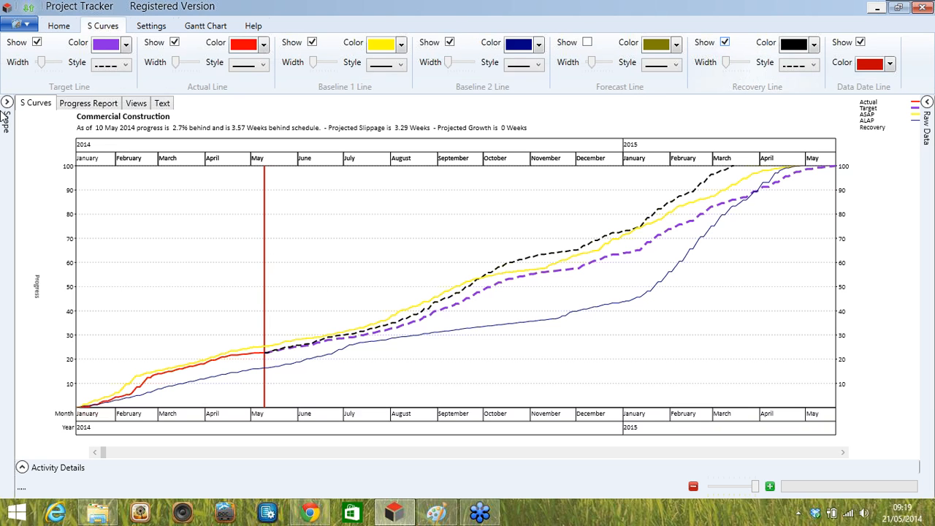
- Display the S curve by Cost, and change the S Curve Type to Resource
click(153, 27)
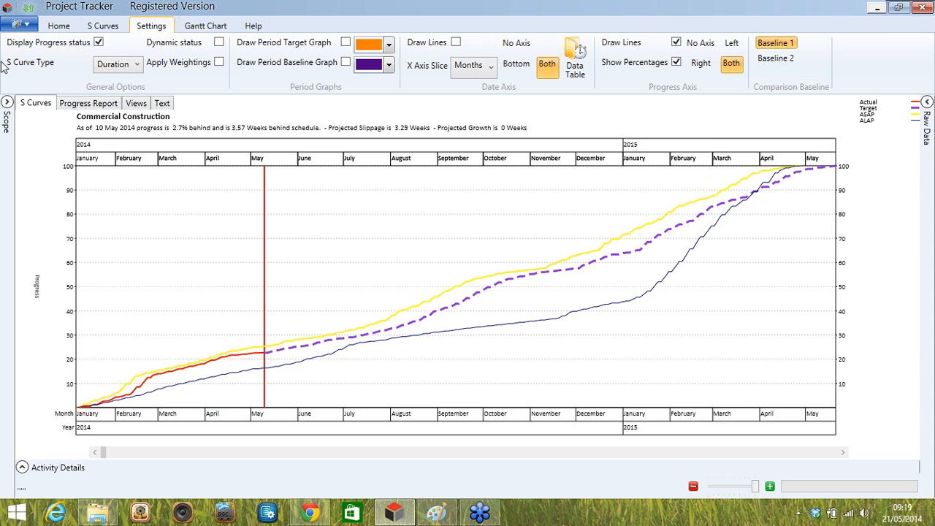
click(117, 66)
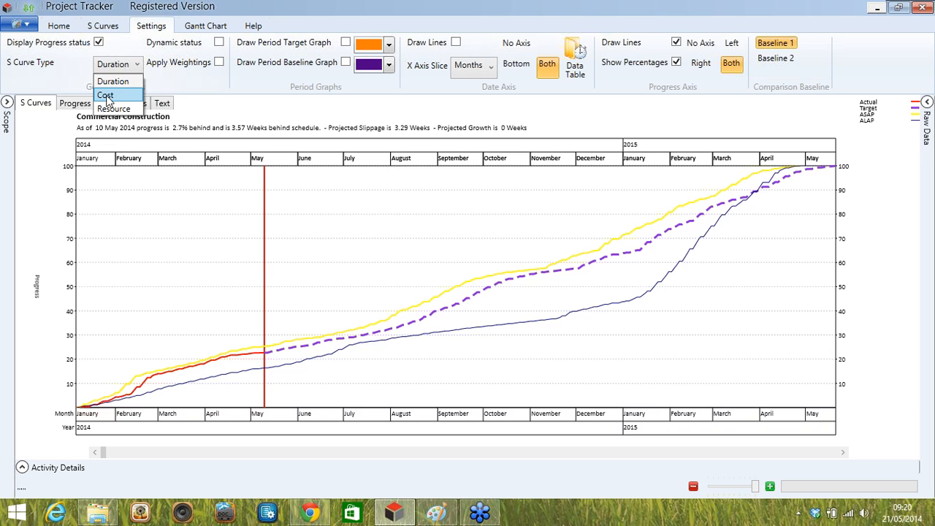
click(107, 96)
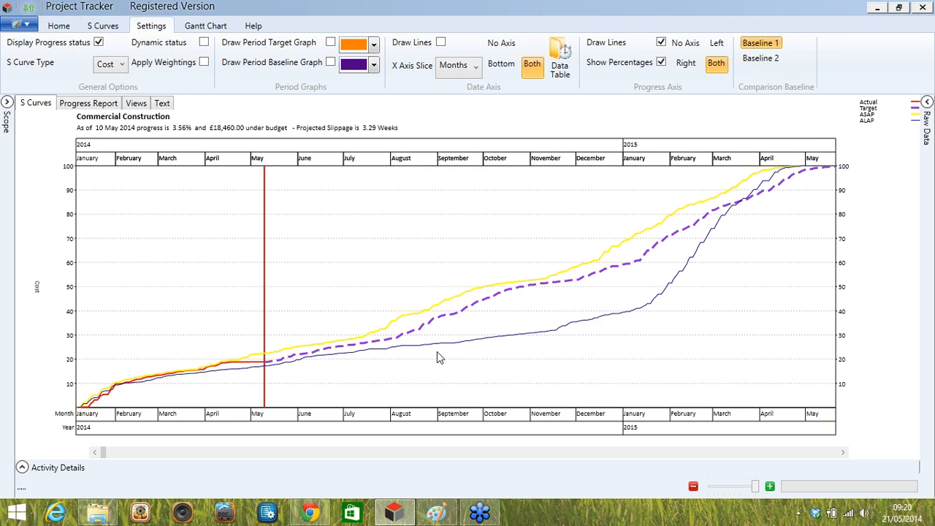
click(113, 67)
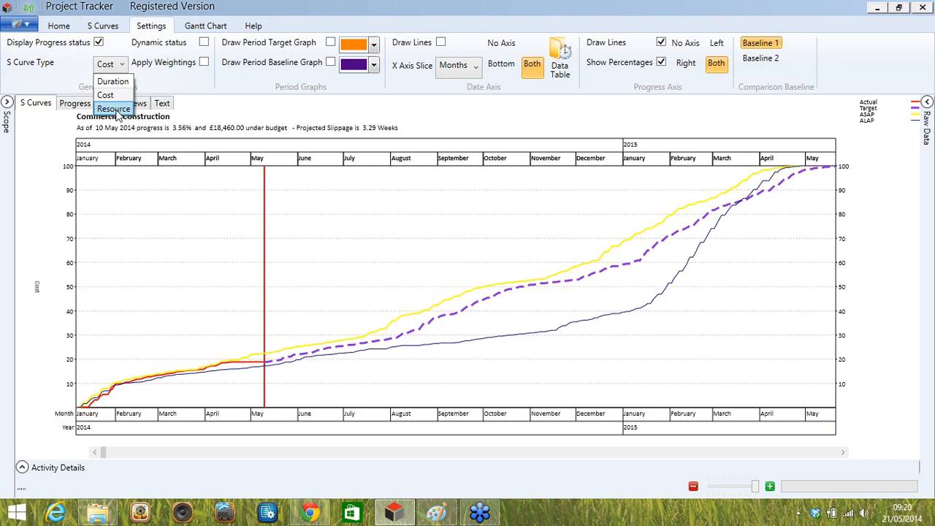
click(113, 109)
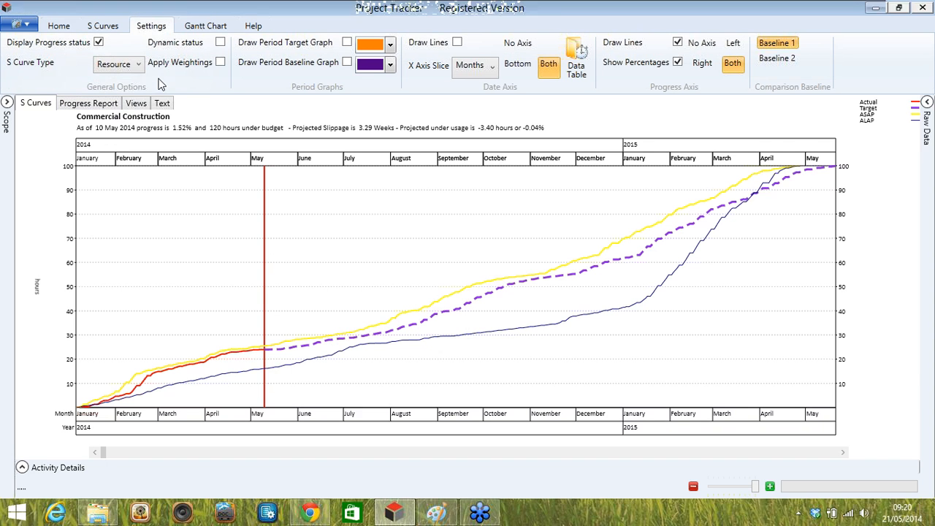
- Switch the weightings on and off again, and draw the period target graph behind the S curves
click(220, 63)
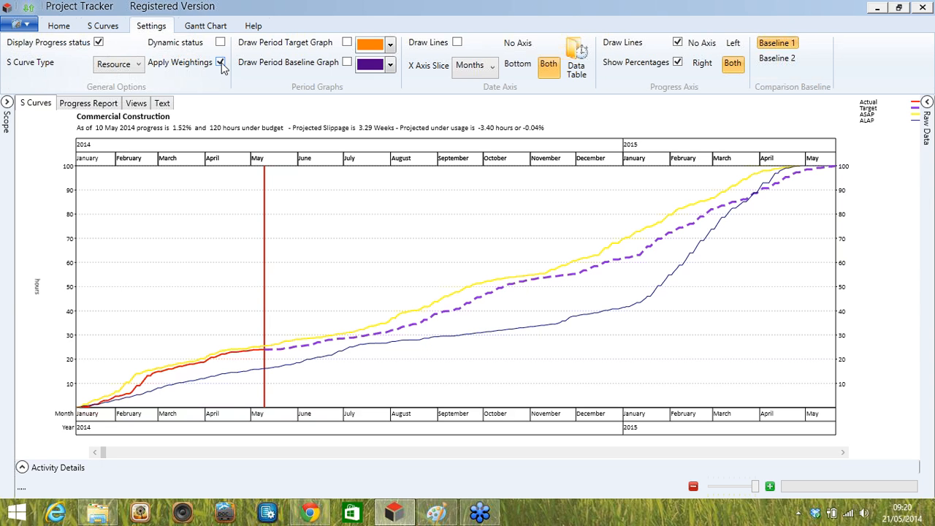
click(221, 63)
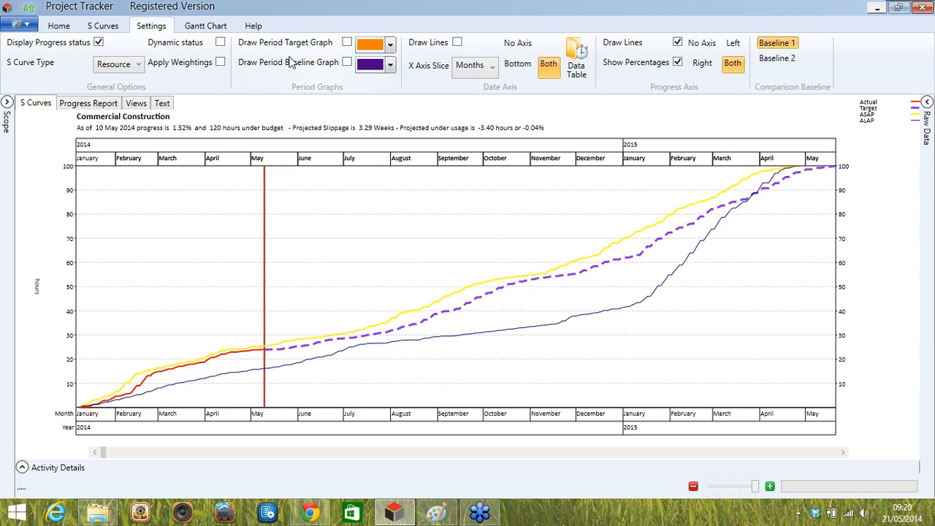
click(346, 42)
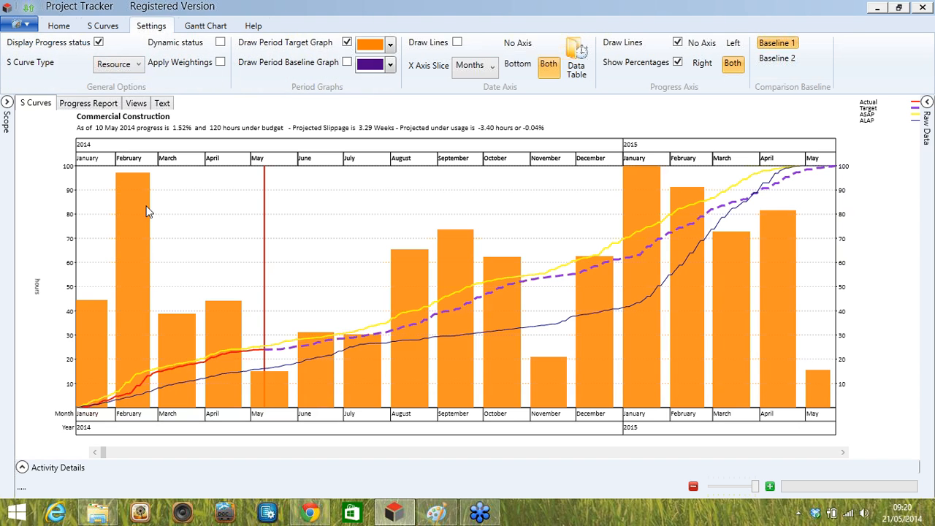
mouse_move(146, 215)
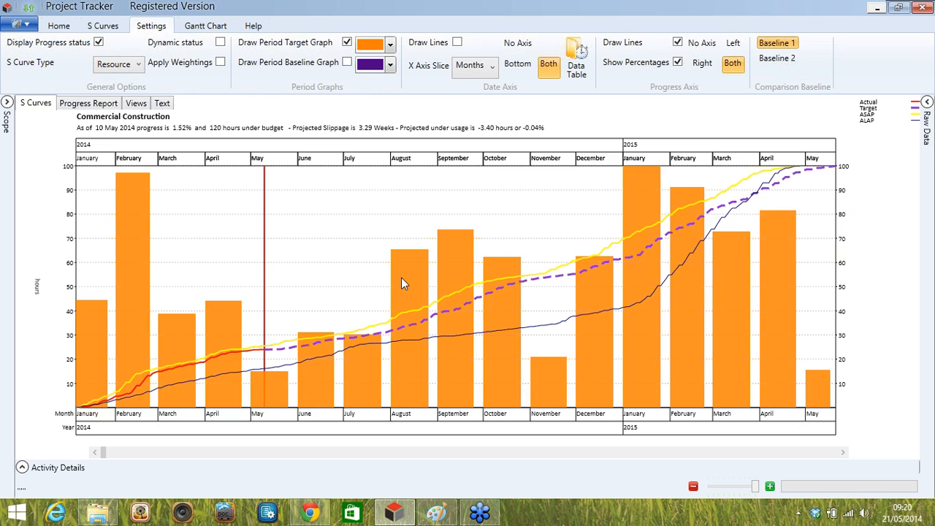
- Draw the period baseline graph alongside the period target graph
mouse_move(445, 260)
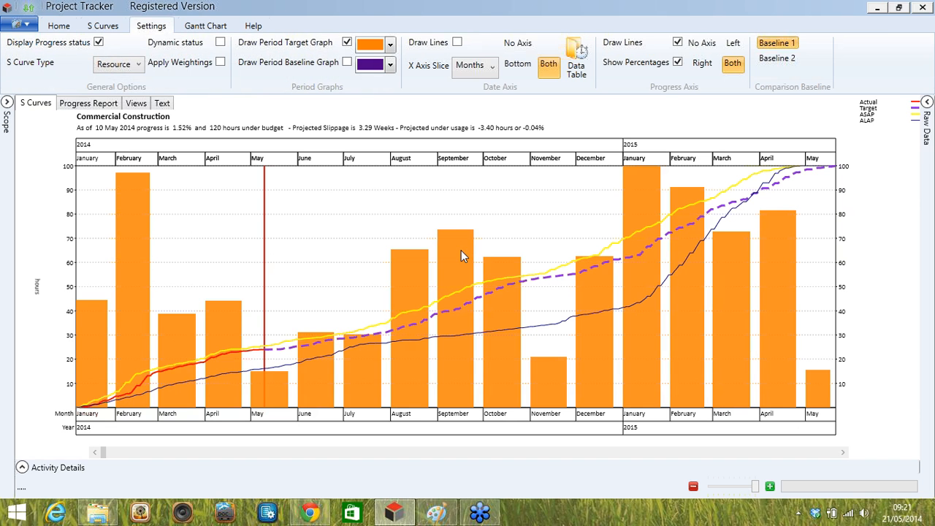
mouse_move(433, 240)
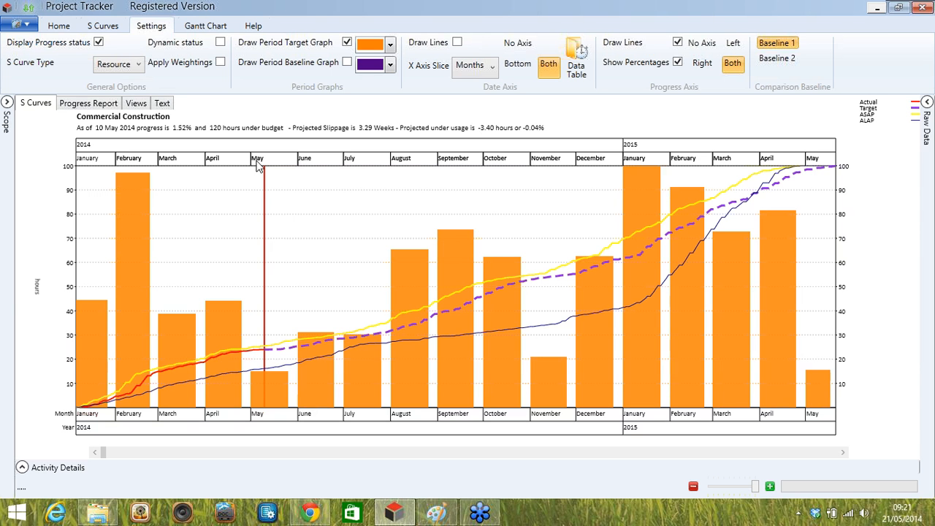
click(348, 64)
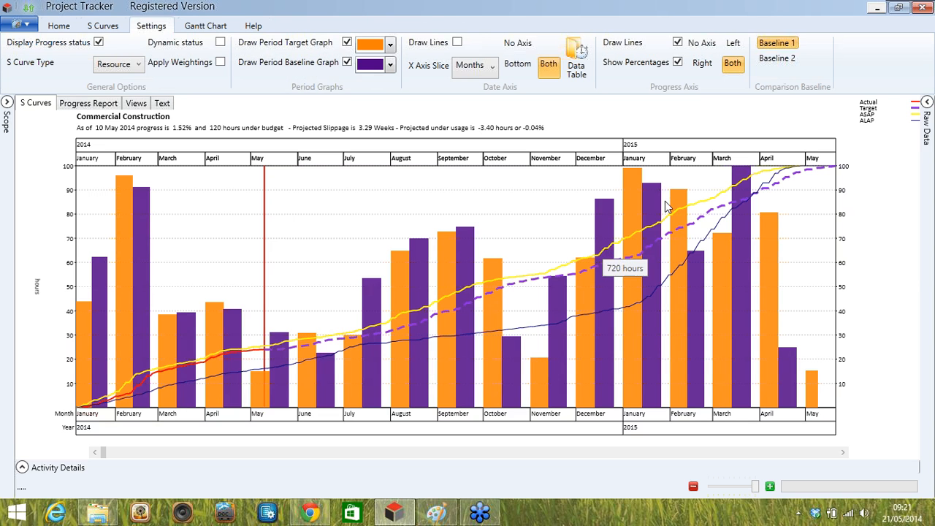
- Switch the X axis slice to Days and back to Months
click(471, 73)
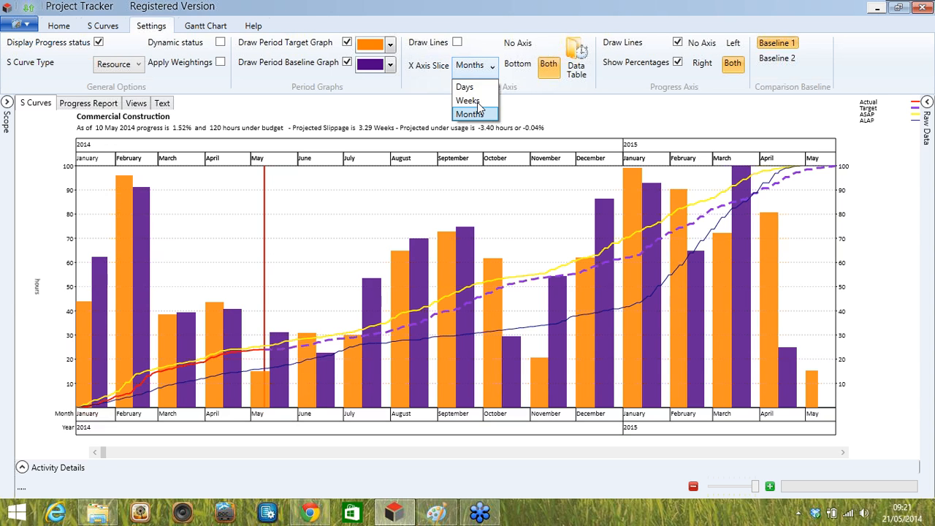
click(475, 101)
click(473, 67)
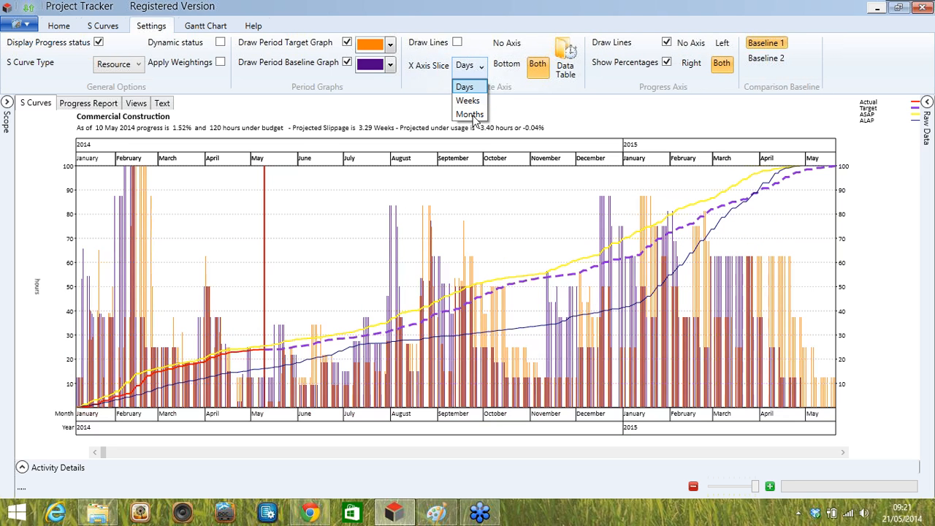
click(470, 114)
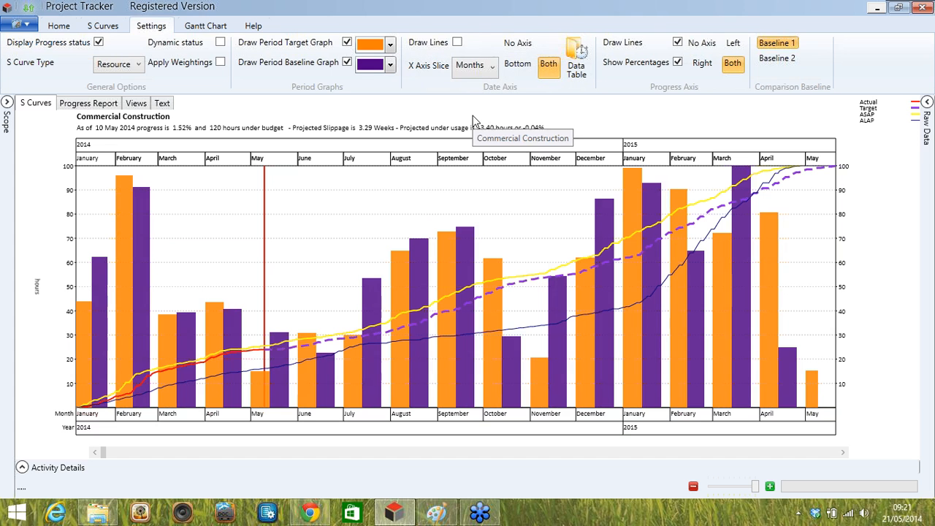
- Change the S Curve Type to Cost
click(117, 64)
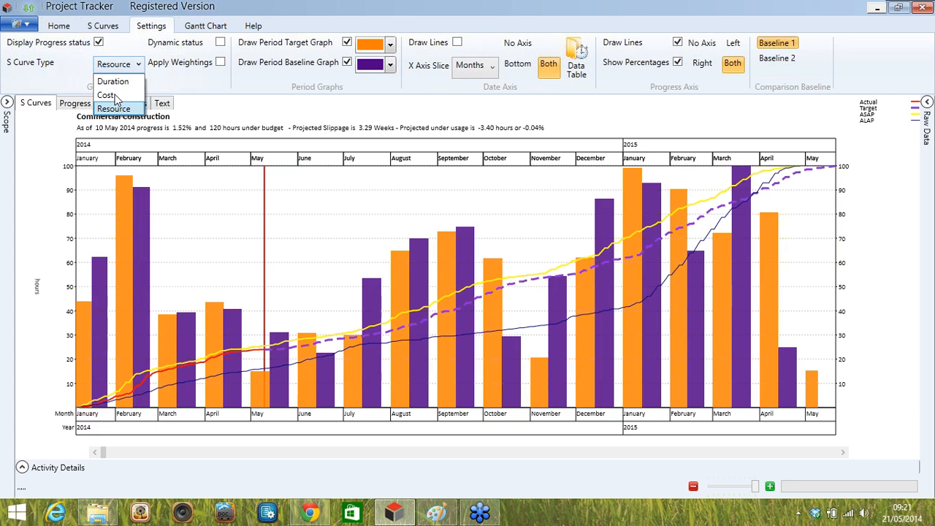
click(111, 95)
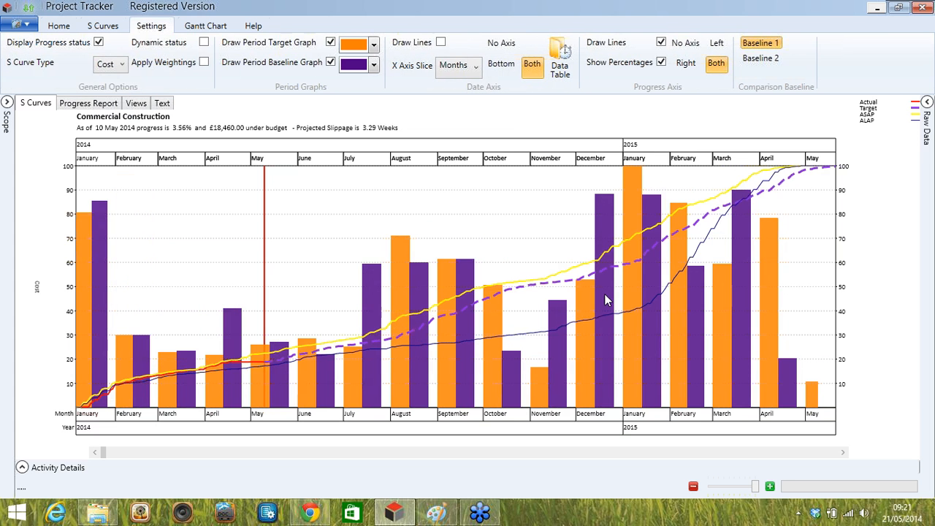
mouse_move(604, 296)
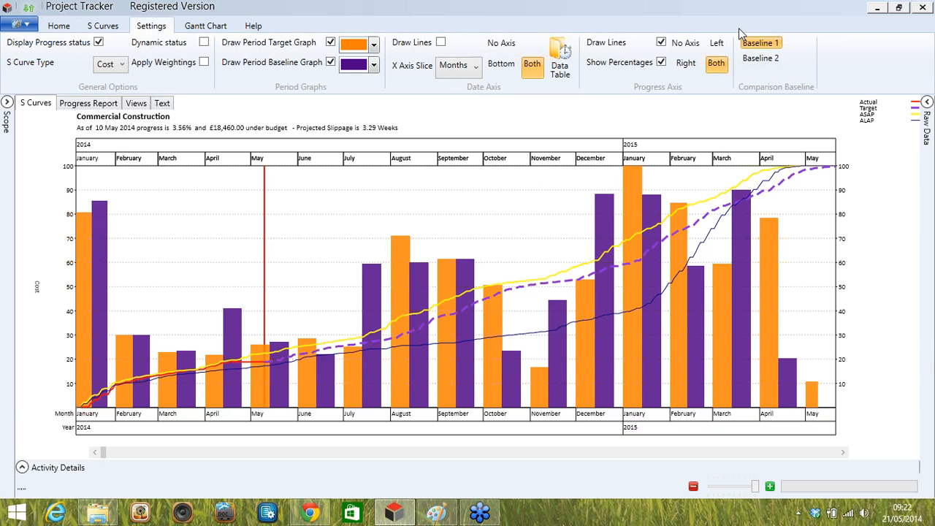
- Make the data table values non-cumulative and show the Planned Data, Actual Data, % complete, Planned % complete, Week Numbers and Week Start lines
click(560, 57)
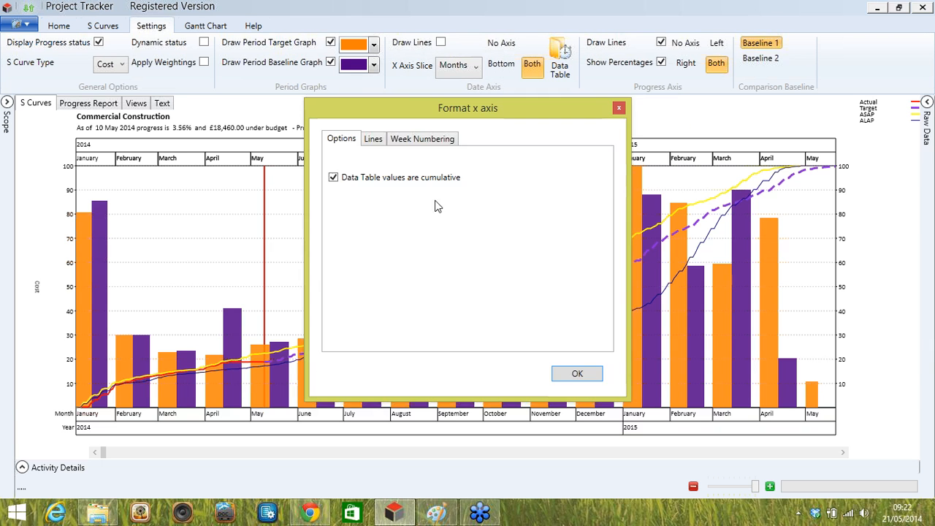
click(368, 176)
click(372, 139)
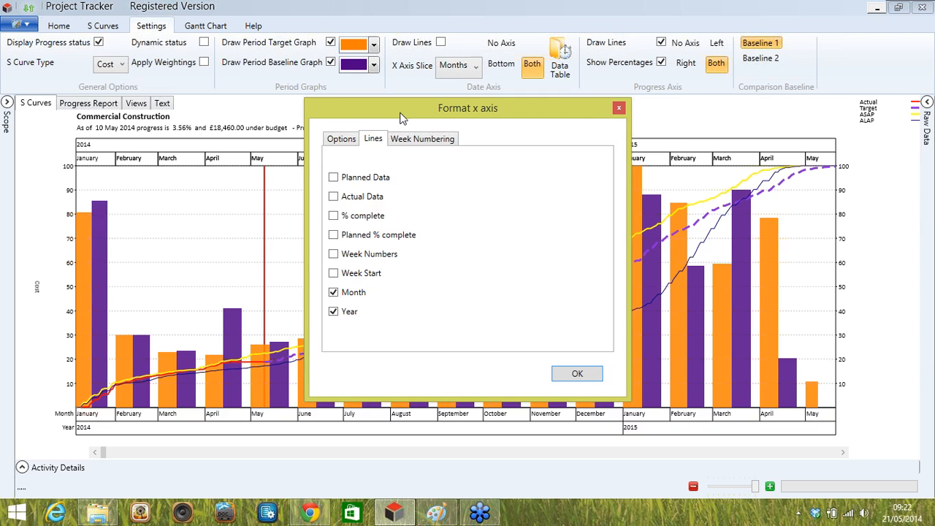
drag(430, 108, 569, 37)
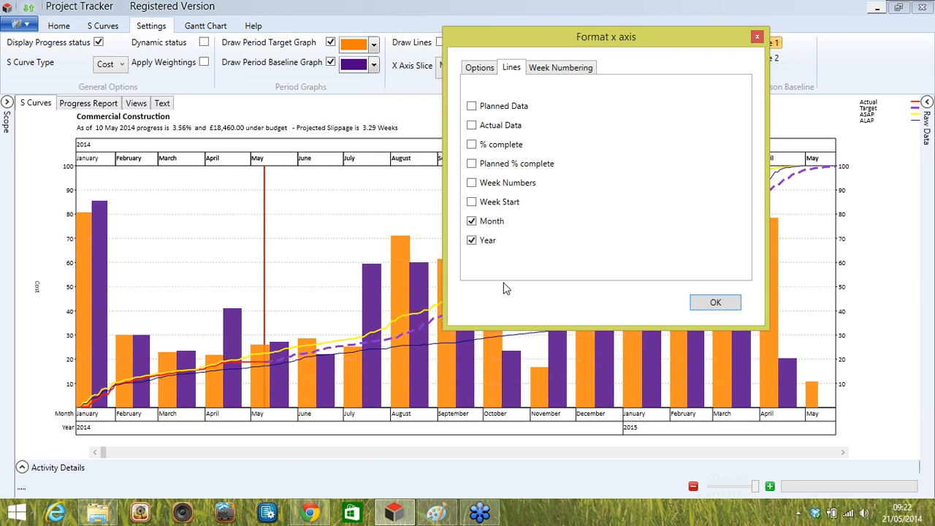
click(472, 106)
click(472, 126)
click(471, 144)
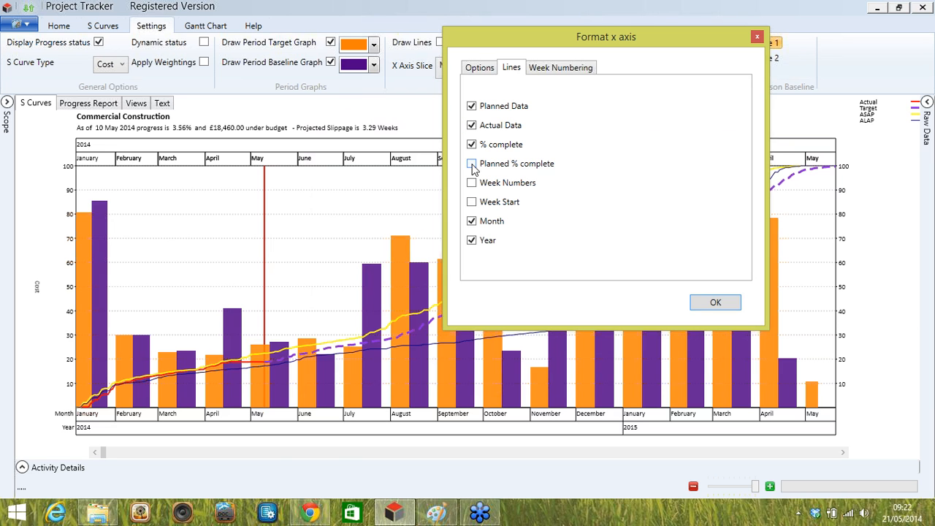
click(472, 164)
click(472, 201)
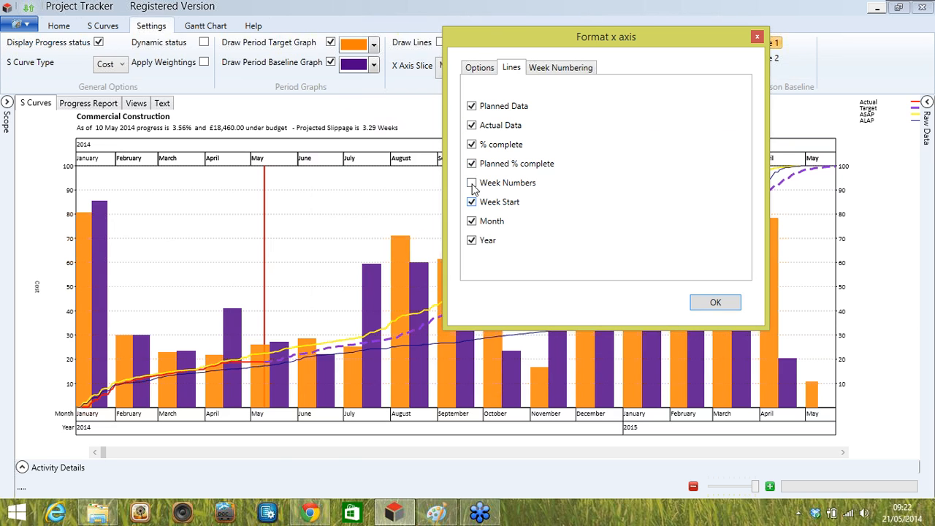
click(472, 182)
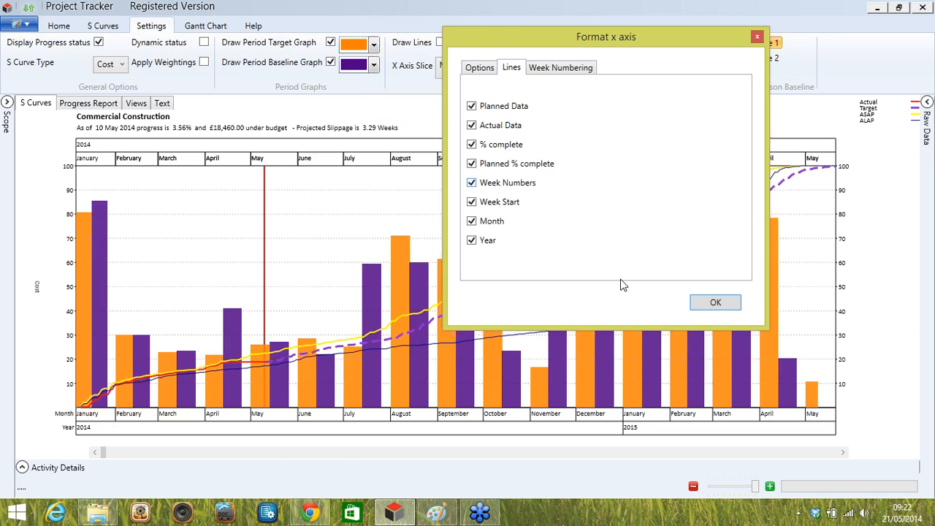
click(710, 304)
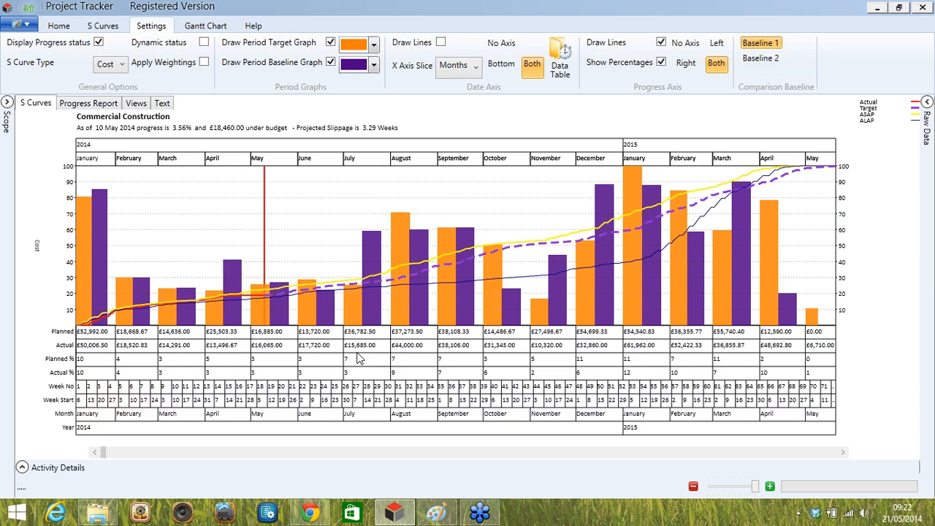
- Make the data table values under the chart cumulative
click(464, 69)
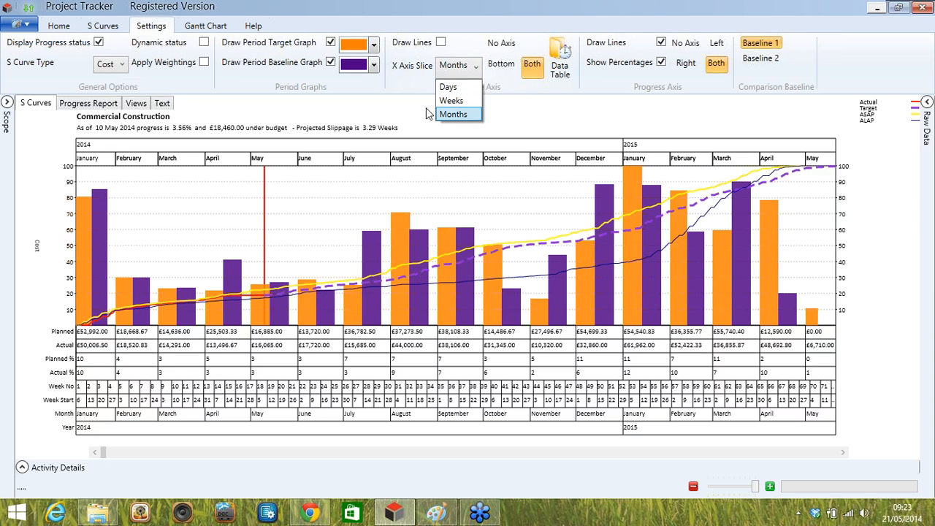
click(562, 71)
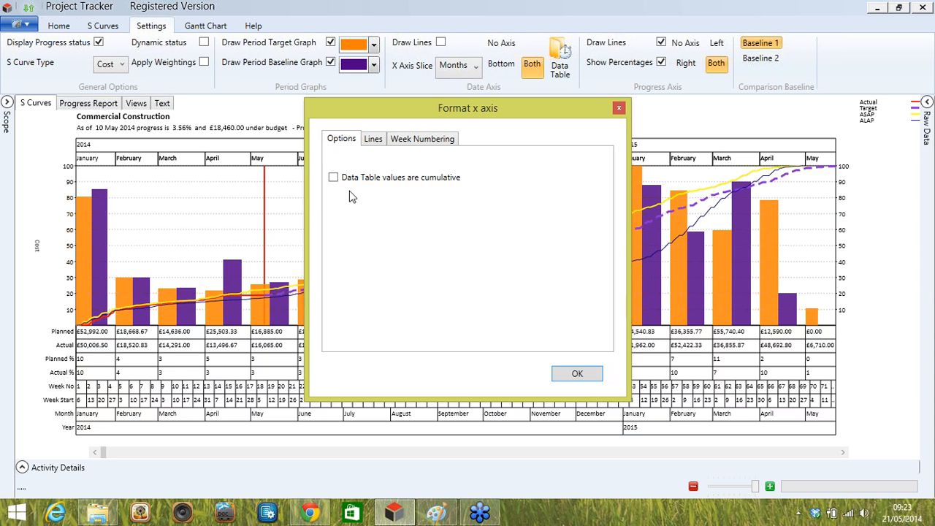
click(333, 178)
click(577, 374)
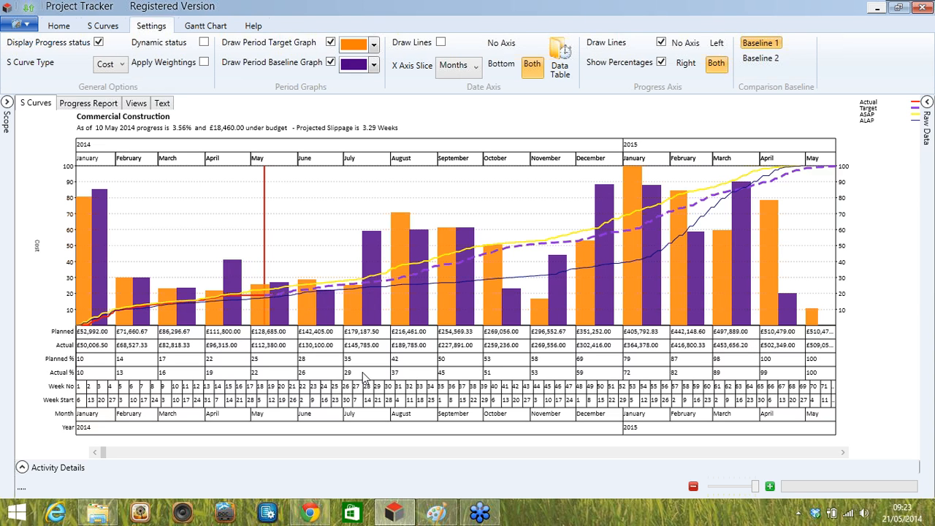
- Examine the week numbering options for the x axis, including the repeat interval and the week number start
click(559, 65)
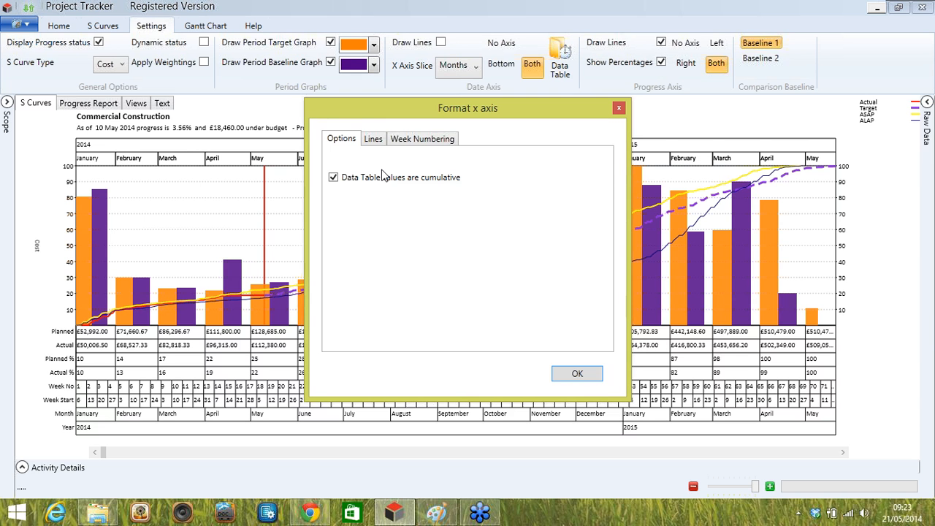
click(422, 138)
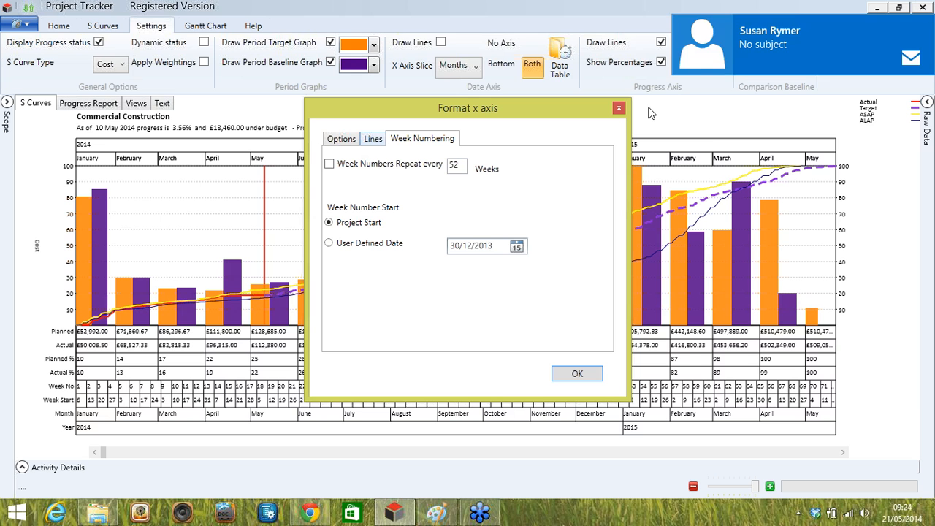
click(341, 140)
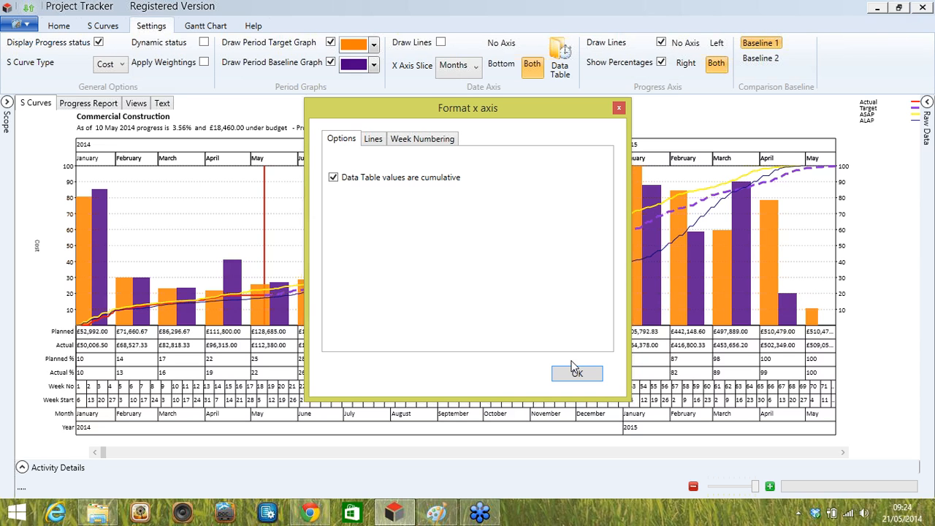
- Remove the planned, actual, both percentage, week number and week start lines from the data table, keeping only Month and Year
click(372, 138)
click(333, 177)
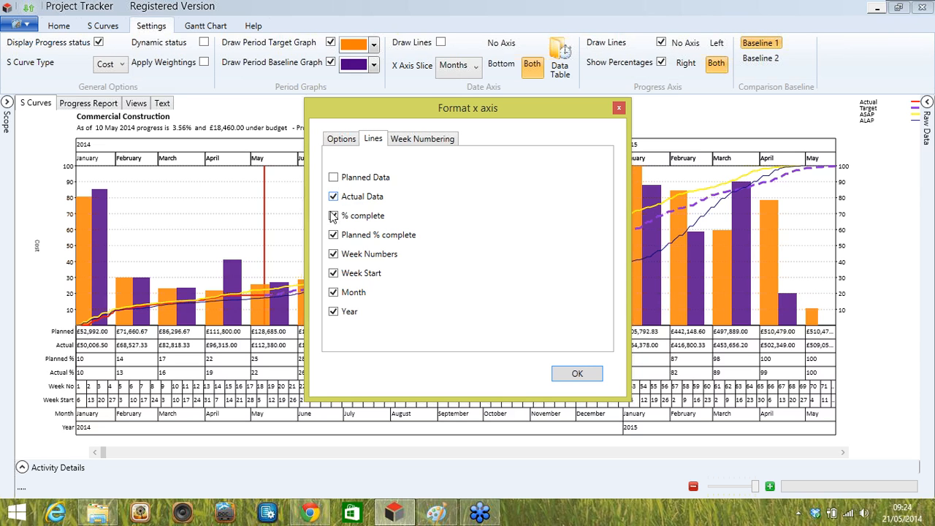
click(333, 197)
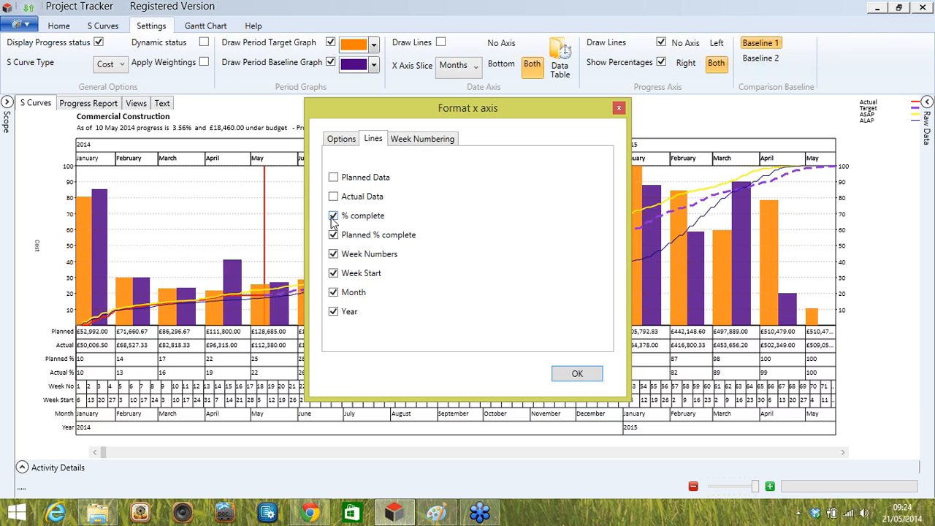
click(333, 216)
click(333, 234)
click(333, 253)
click(333, 272)
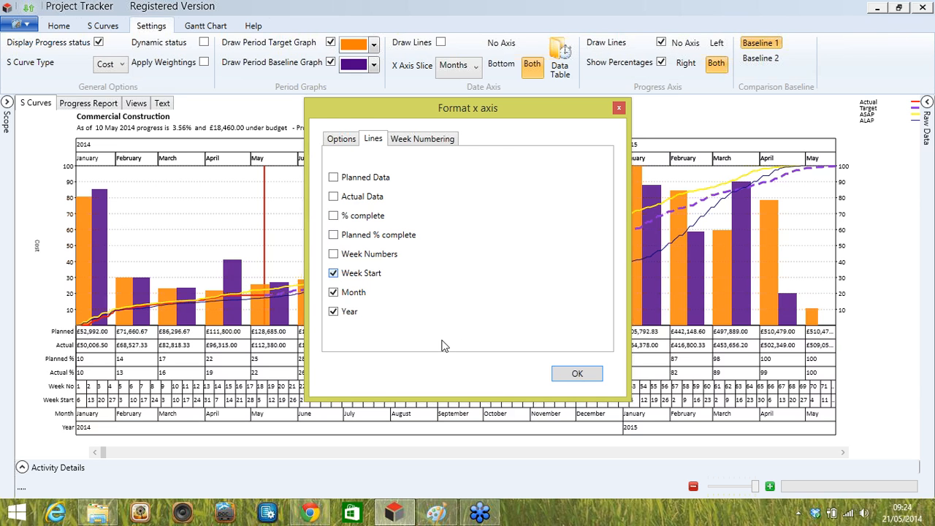
click(577, 373)
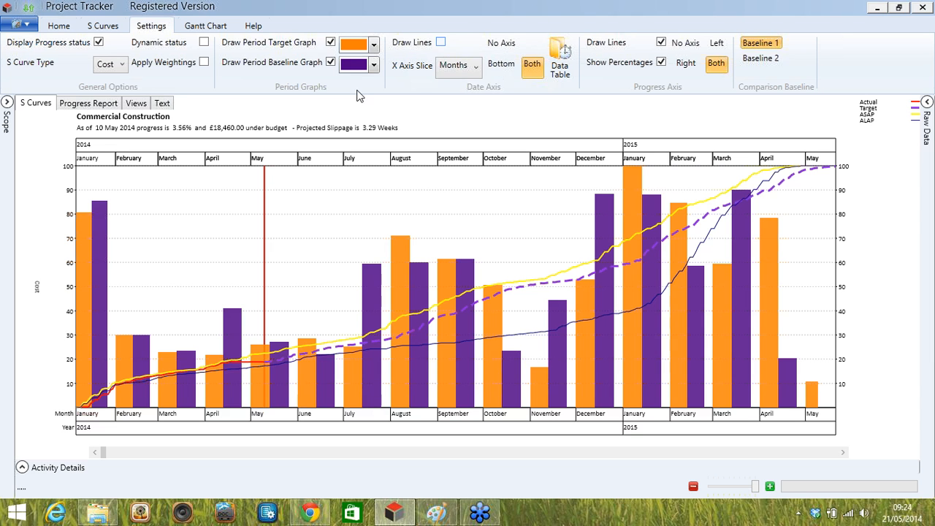
- Hide the period target and baseline graphs, and display the Gantt chart together with the S curves
click(330, 42)
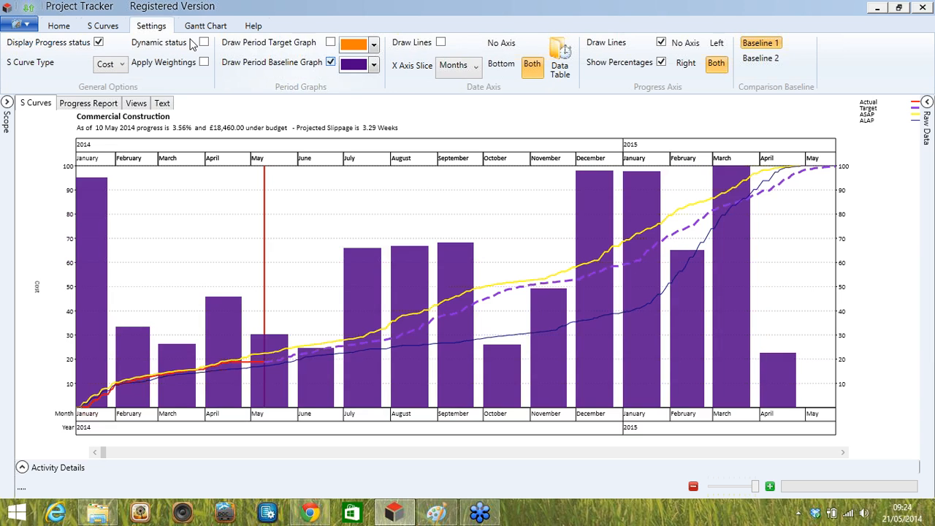
click(193, 29)
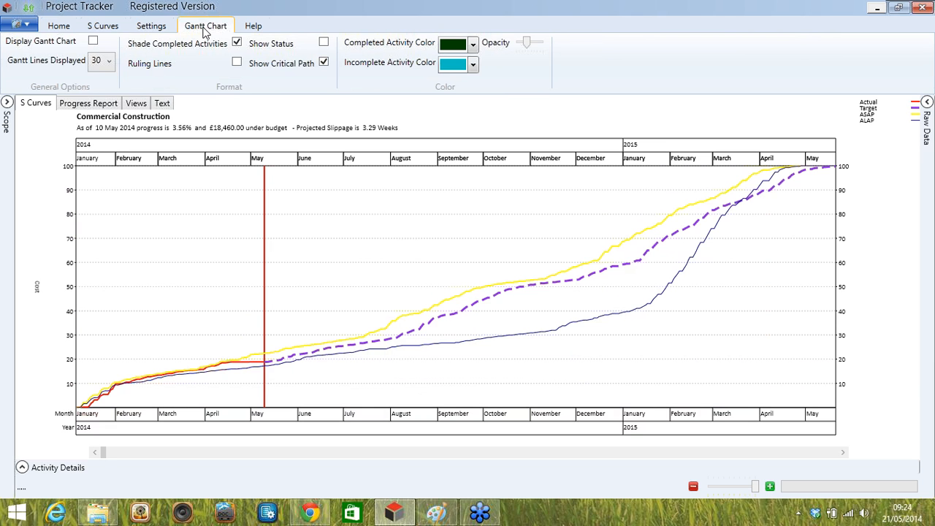
click(93, 42)
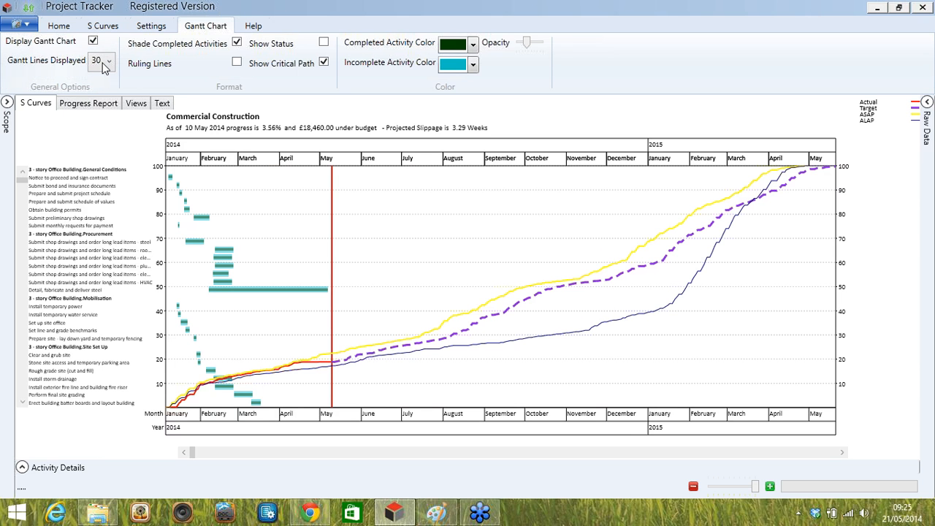
- Set the Gantt lines displayed to Fit to page
click(105, 64)
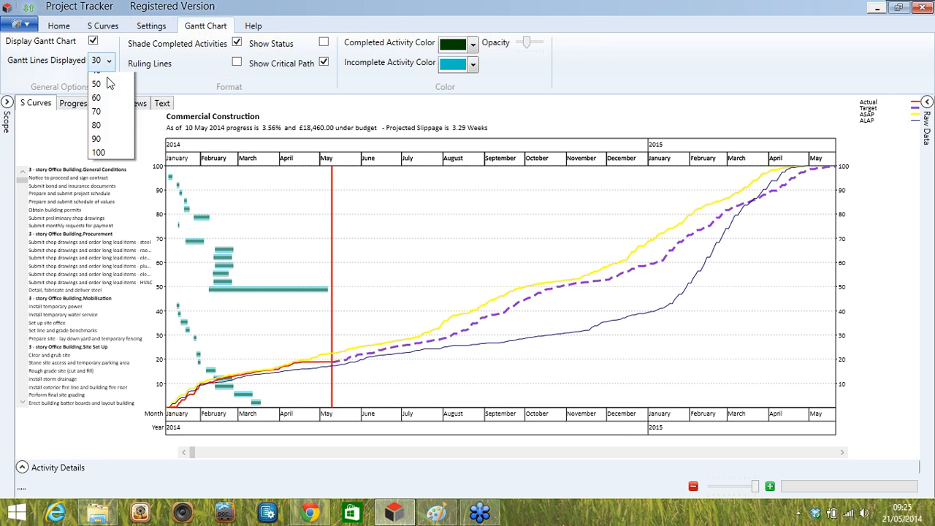
click(108, 78)
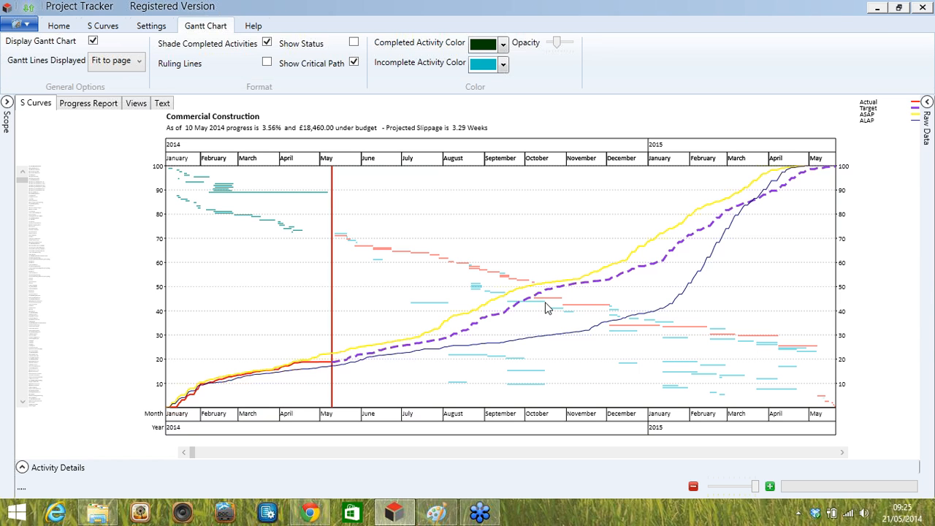
mouse_move(548, 304)
- Set the Gantt lines displayed to 20 and browse the activity list down to the floor slab activities
click(117, 62)
click(106, 111)
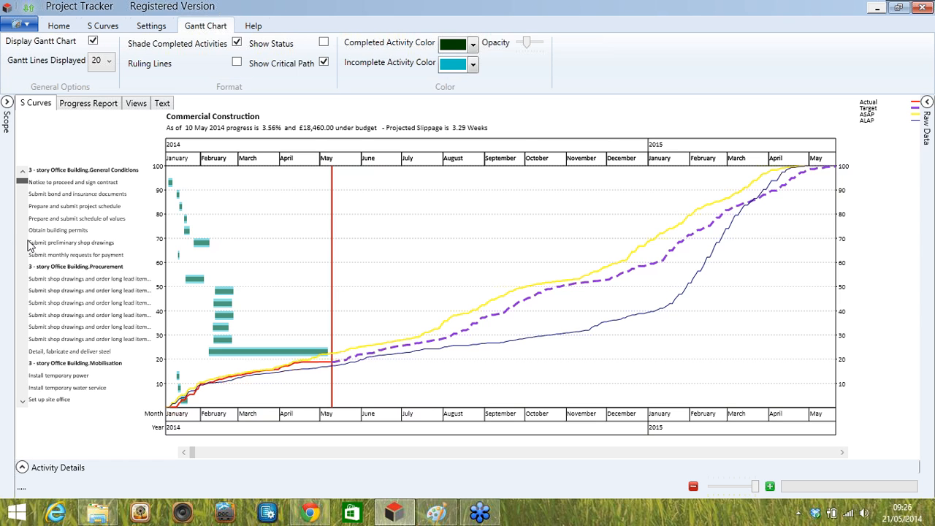
scroll(29, 246, down, 5)
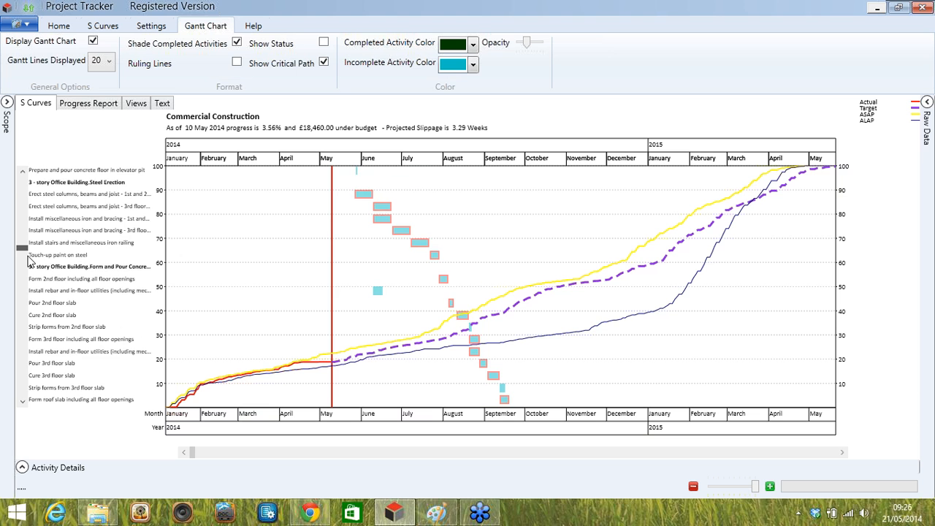
scroll(29, 260, down, 3)
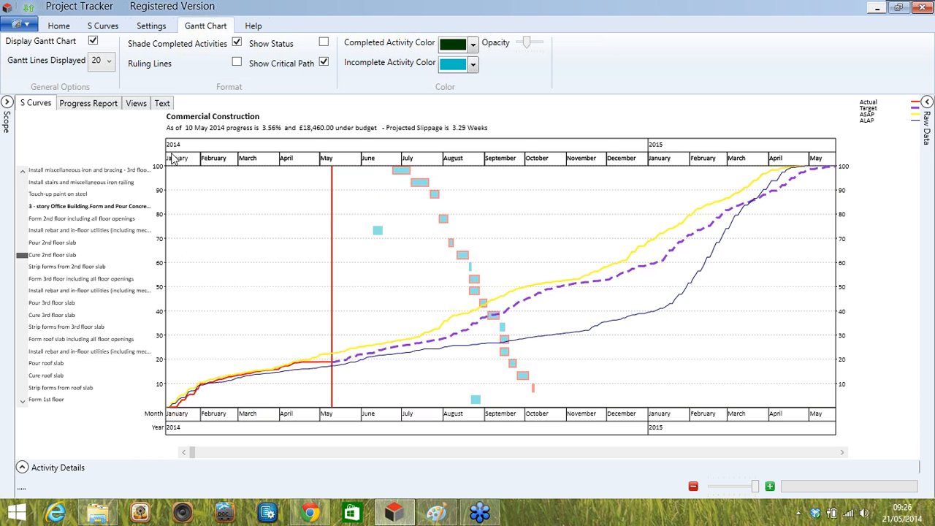
drag(21, 254, 22, 260)
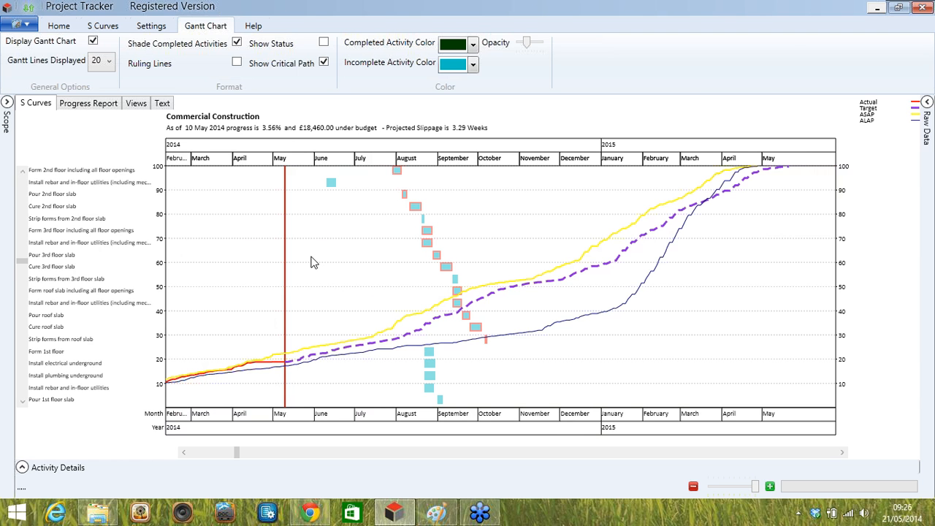
- Toggle the critical path highlighting off and on, and show and hide the status indicators in the Gantt activity list
click(324, 63)
click(322, 62)
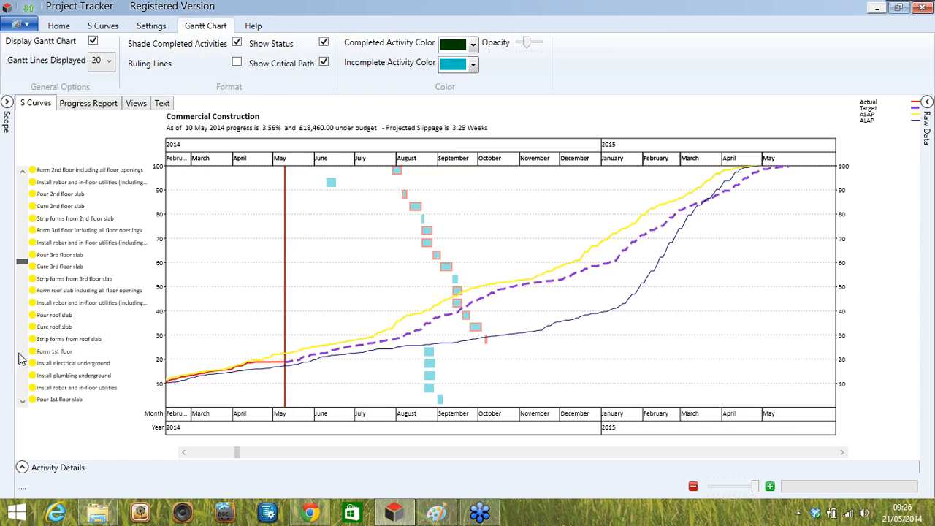
drag(19, 353, 22, 133)
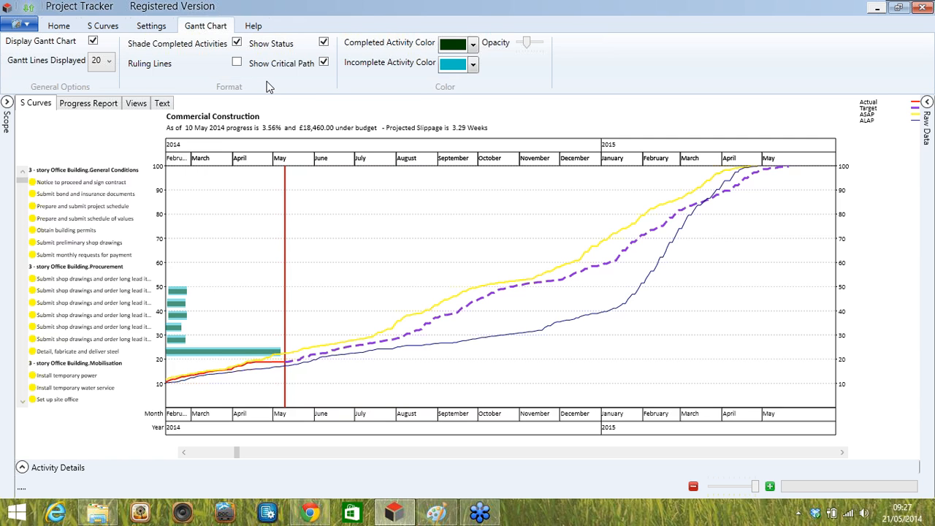
click(323, 43)
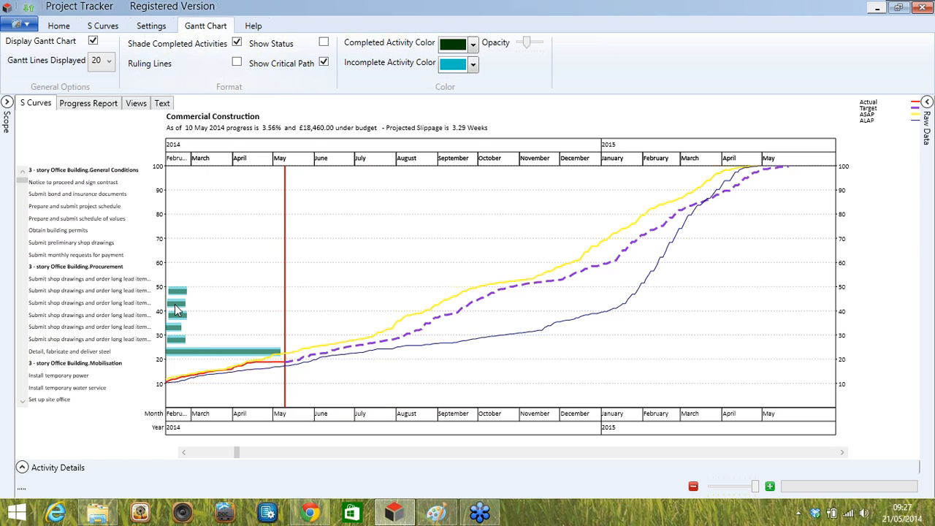
- Turn off shading of completed activities, hide the Gantt chart and return to the general S curve settings
click(238, 44)
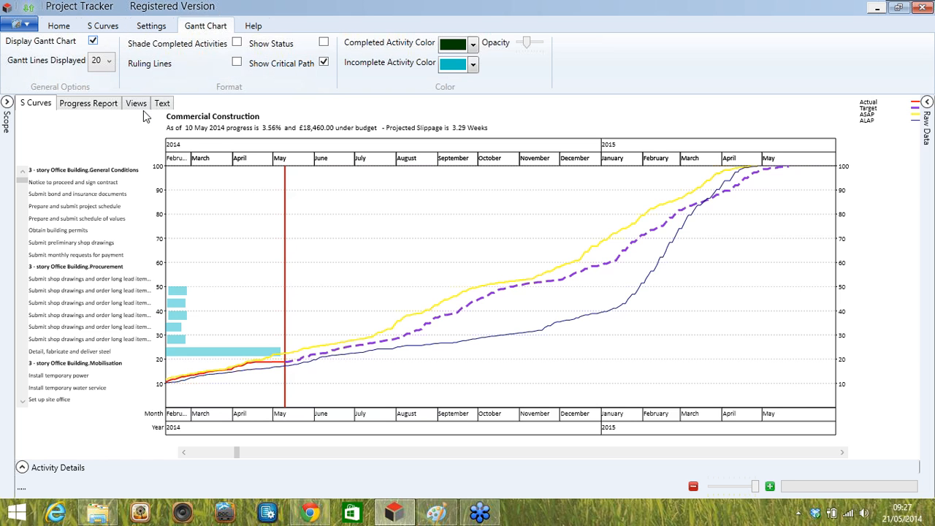
click(149, 27)
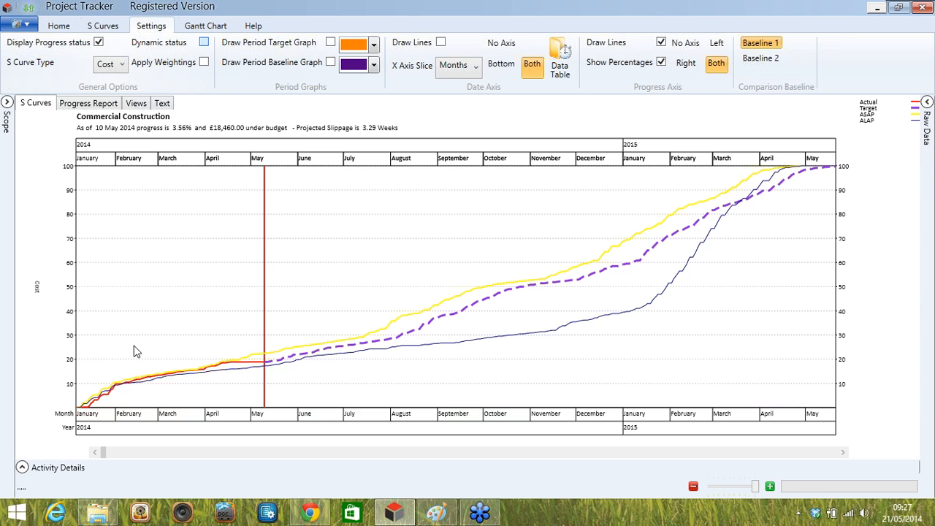
- Enable dynamic status and inspect the activities on the target curve at 18/08/2014 and 03/09/2014, including their cost and work columns
mouse_move(150, 381)
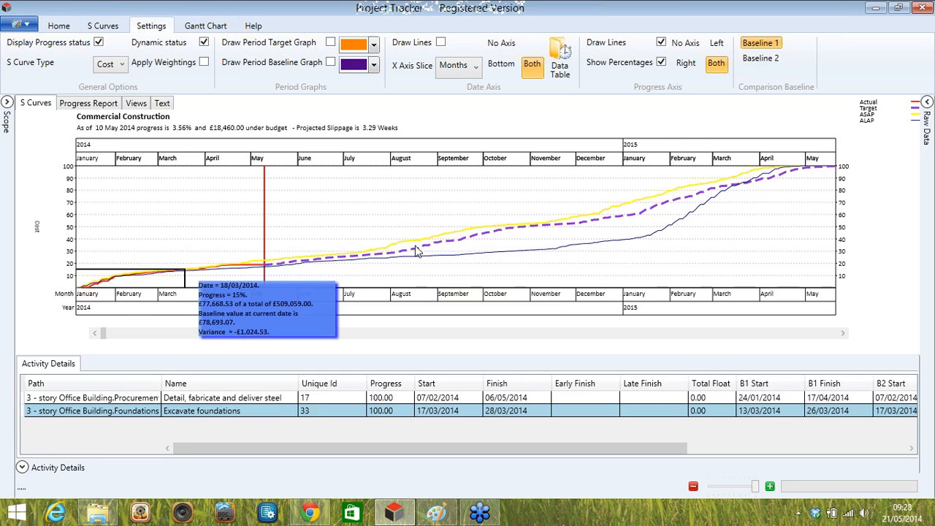
click(416, 250)
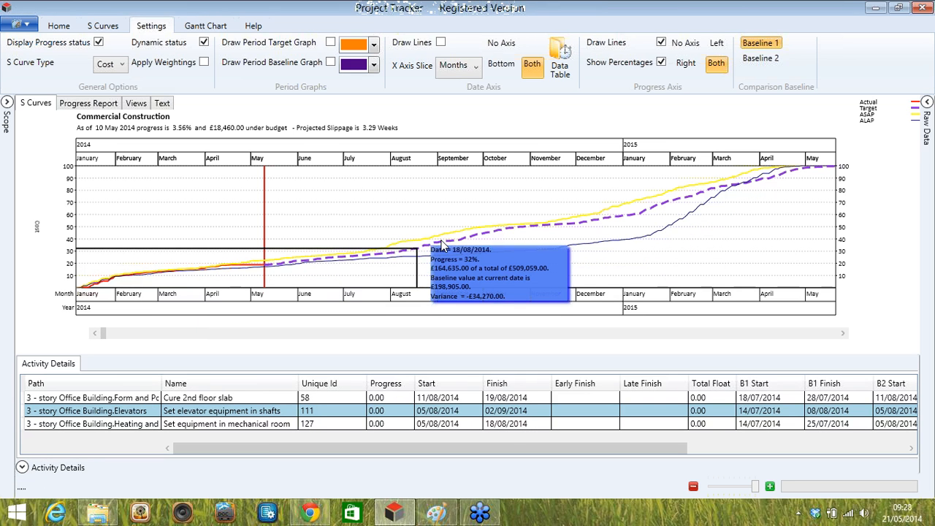
click(441, 246)
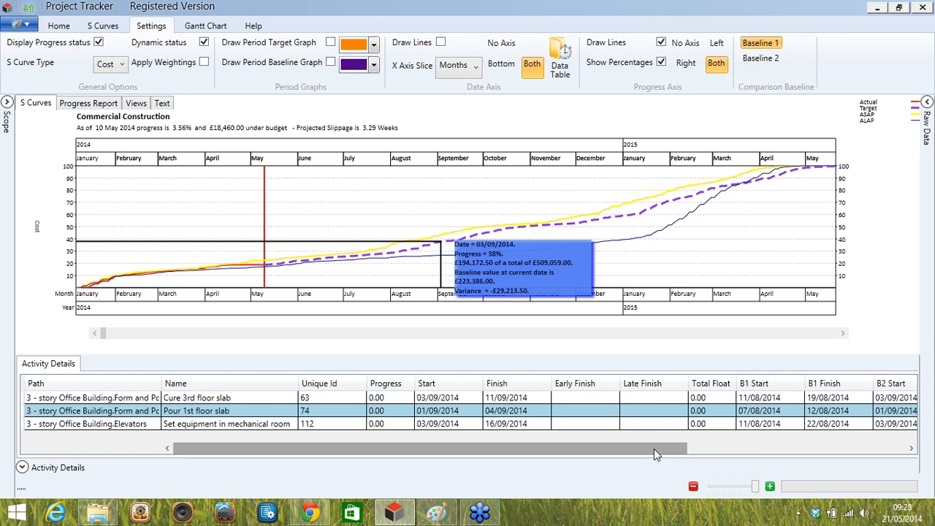
scroll(708, 449, right, 4)
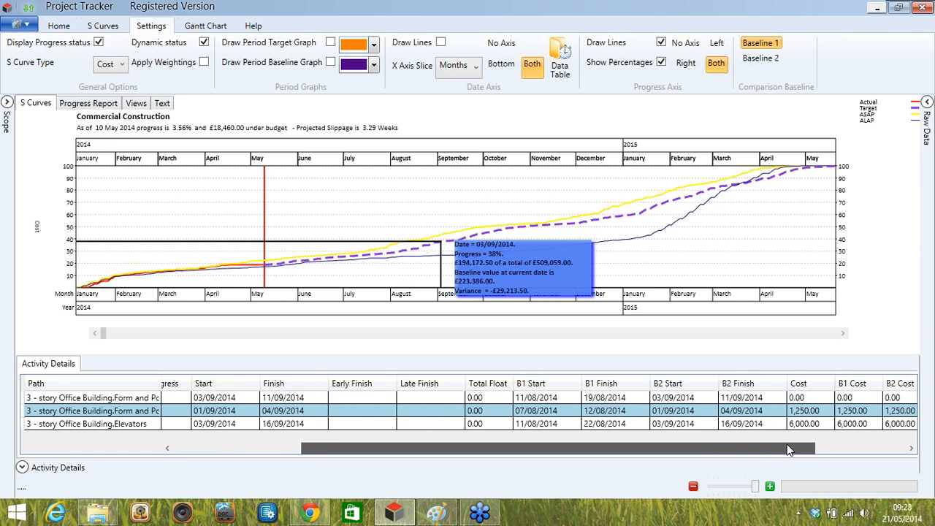
drag(787, 449, 826, 449)
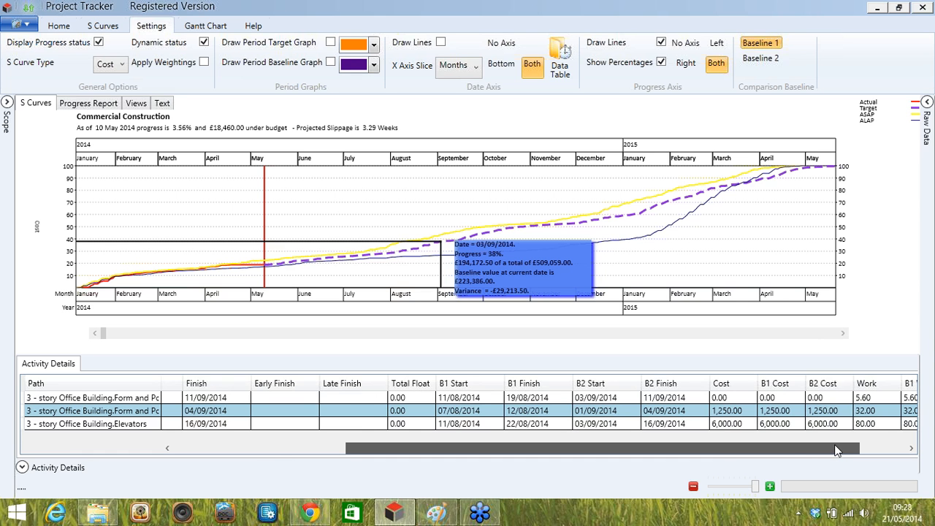
drag(836, 451, 575, 437)
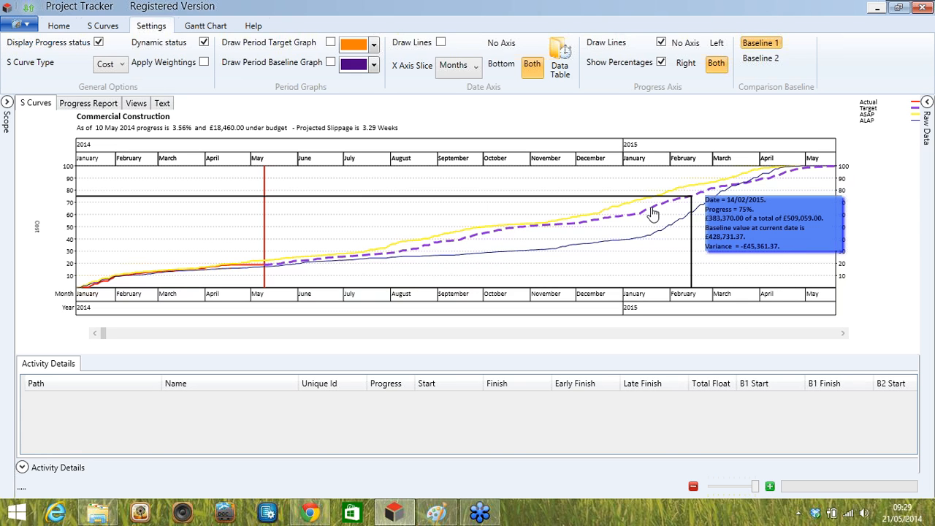
- Inspect the activities on the target curve at 14/01/2015, close the activity details and turn off dynamic status
click(650, 212)
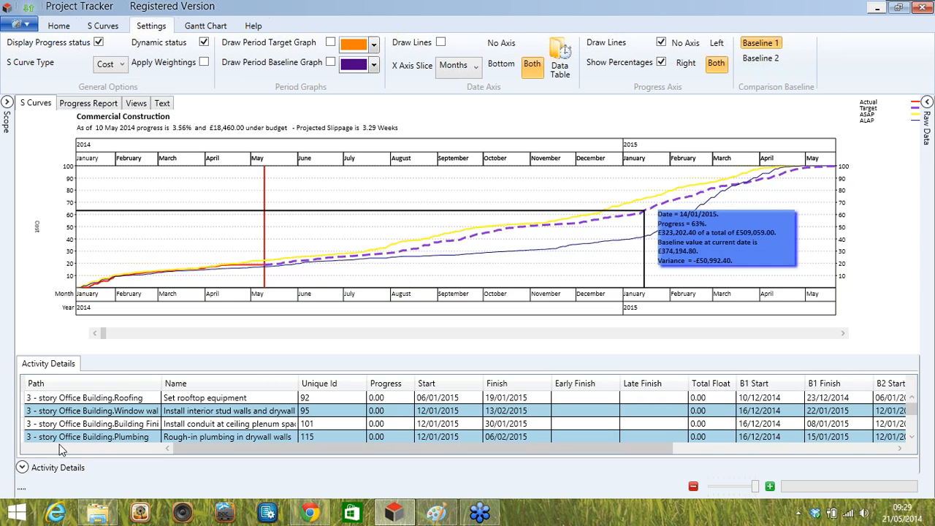
click(109, 171)
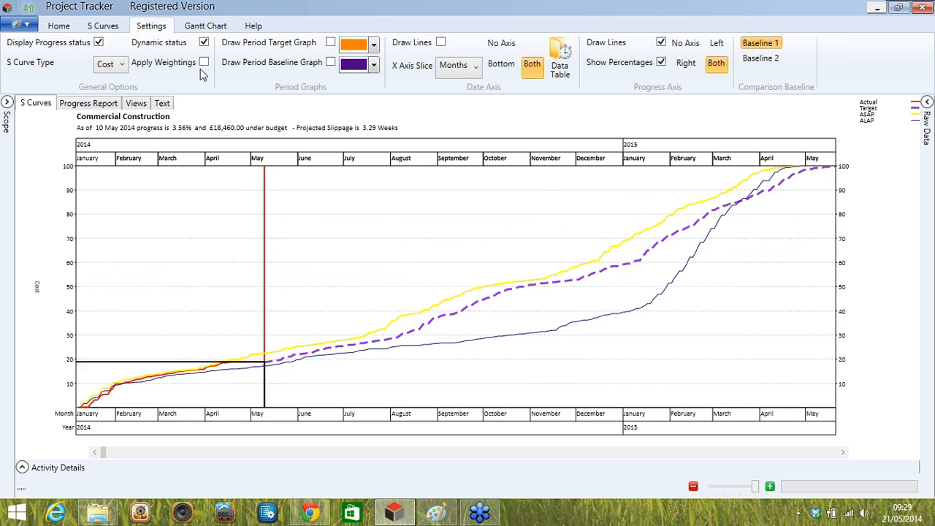
click(204, 42)
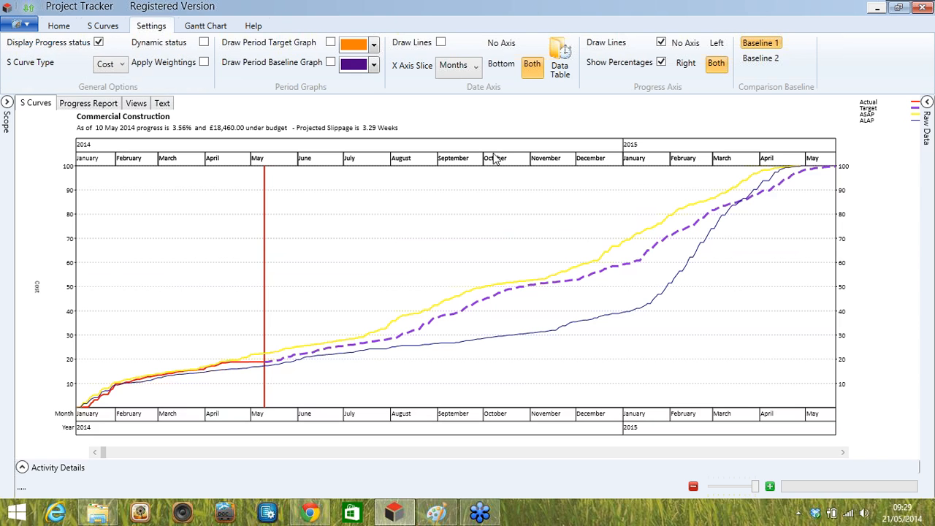
- Open the project scope filters and expand the Commercial Construction tree down to its work packages
click(8, 103)
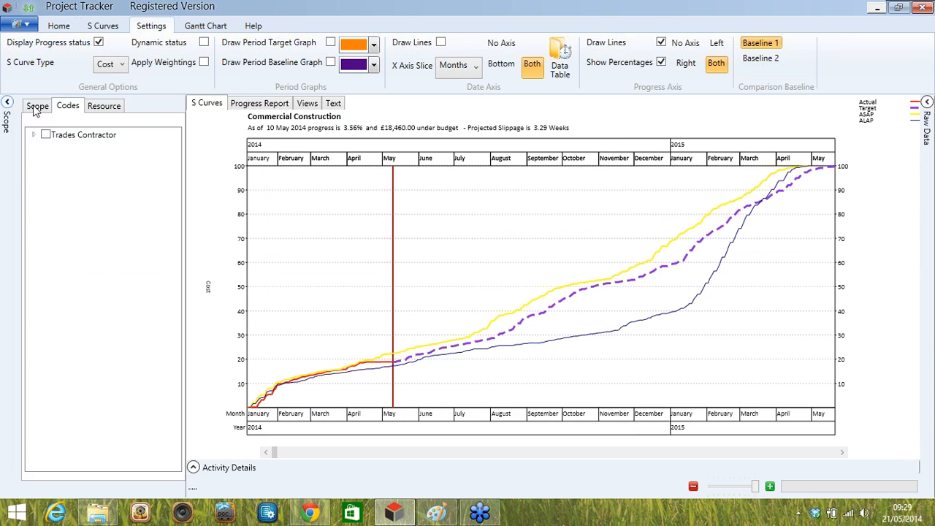
click(35, 108)
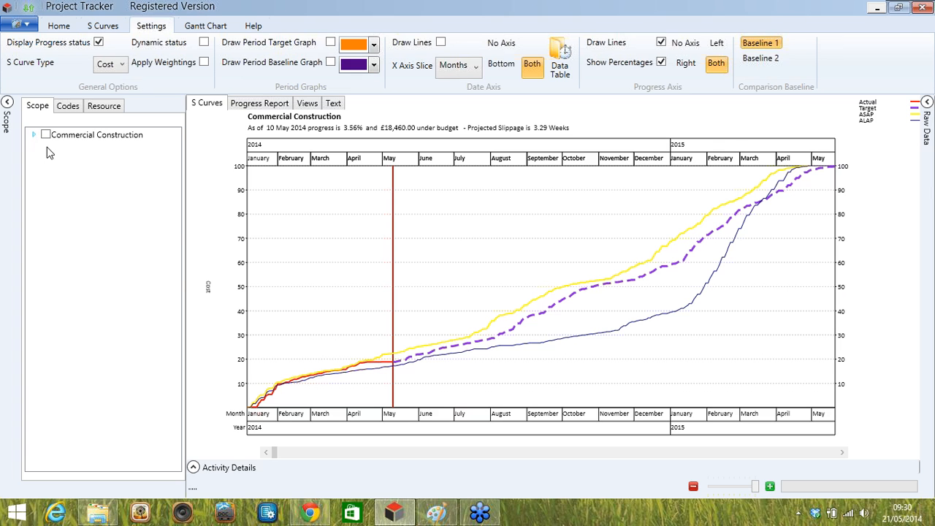
click(33, 135)
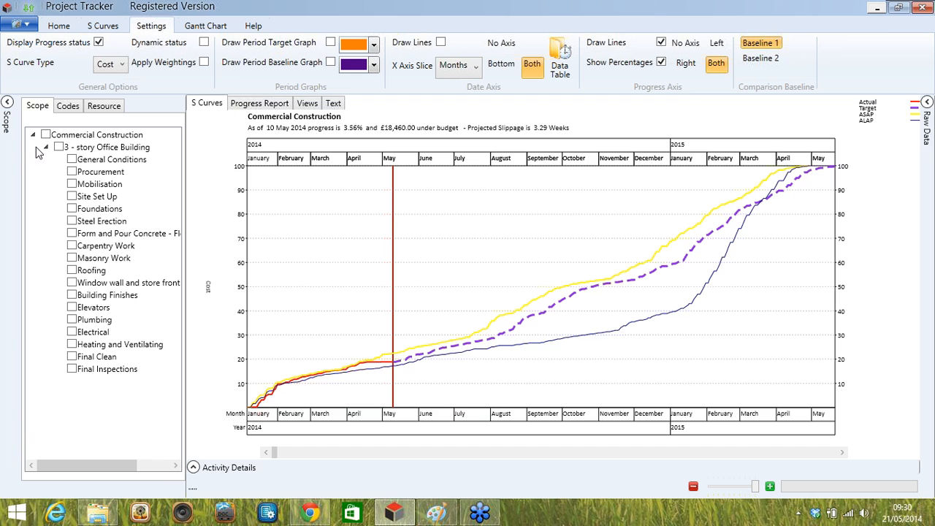
- Filter the S curves by Foundations alone, and by Site Set Up, Foundations, Steel Erection and Carpentry Work combined
click(71, 209)
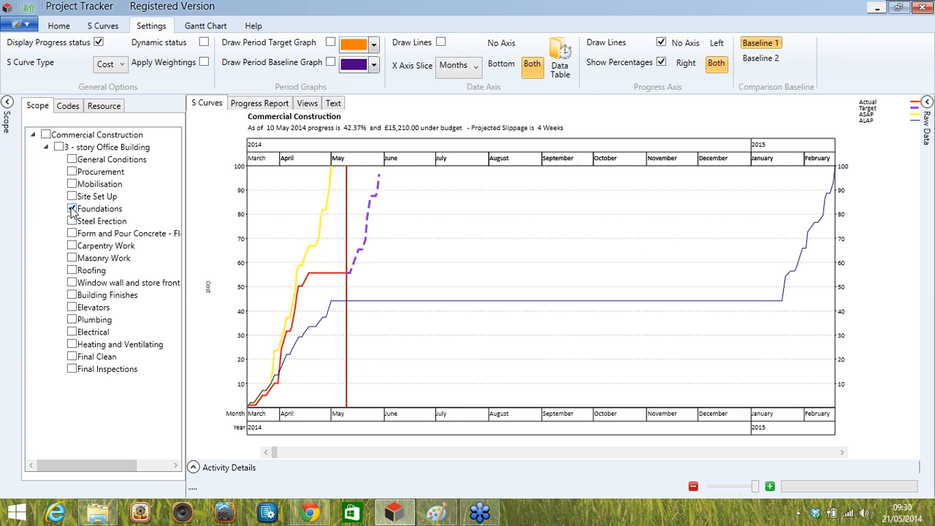
click(72, 209)
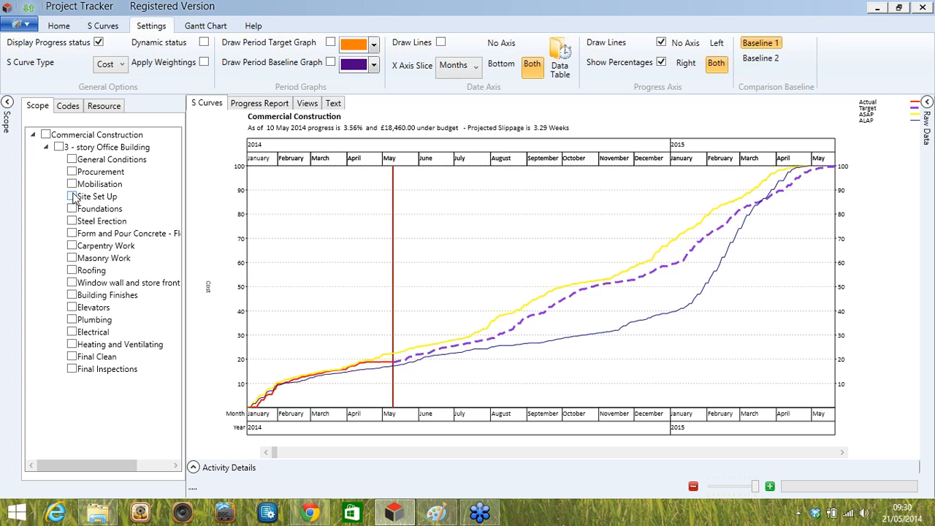
click(72, 197)
click(72, 208)
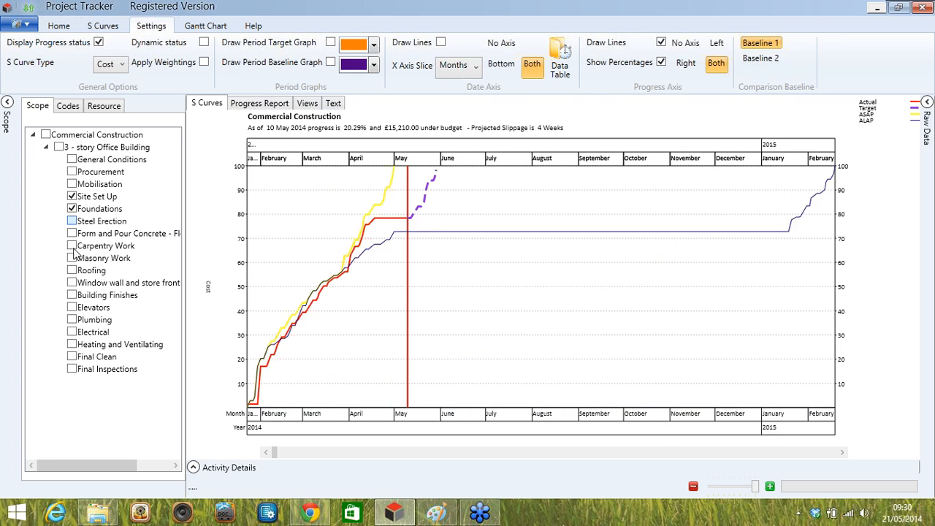
click(72, 220)
click(72, 245)
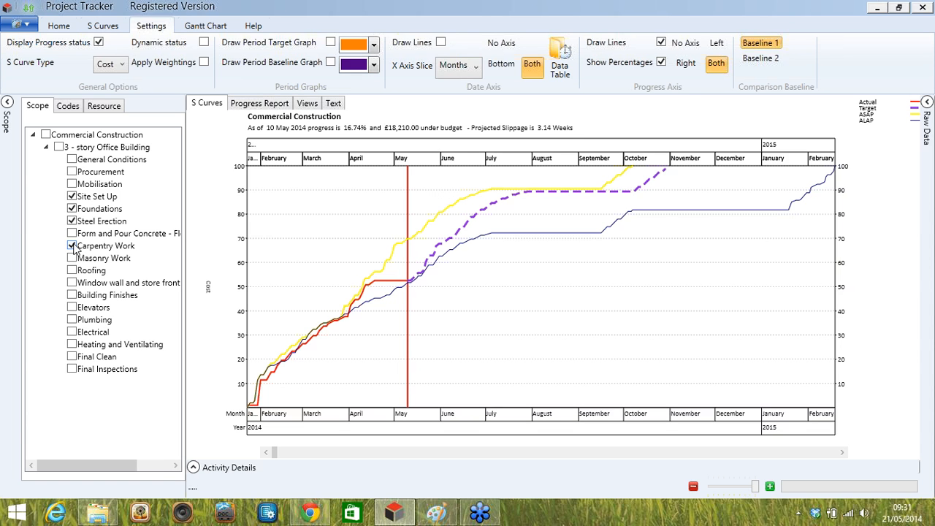
- Clear the Carpentry Work, Steel Erection, Foundations and Site Set Up scope filters
click(72, 246)
click(72, 220)
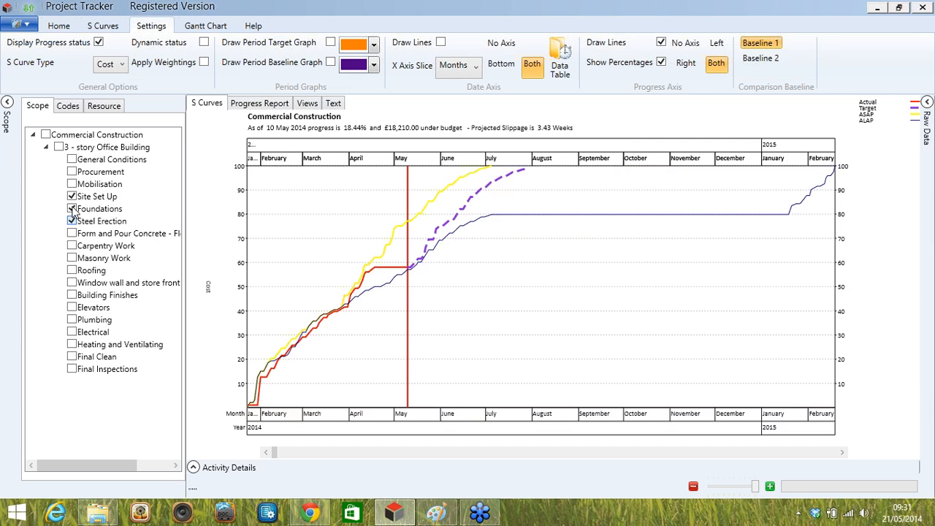
click(71, 208)
click(72, 197)
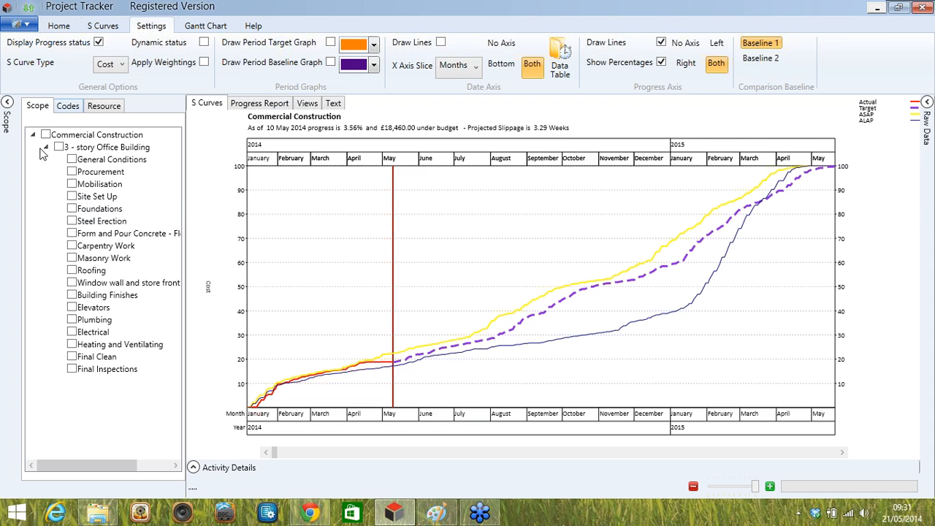
- Filter the S curves by the Trades Contractor codes Plumbing, Masonry and Tiling
click(68, 105)
click(33, 134)
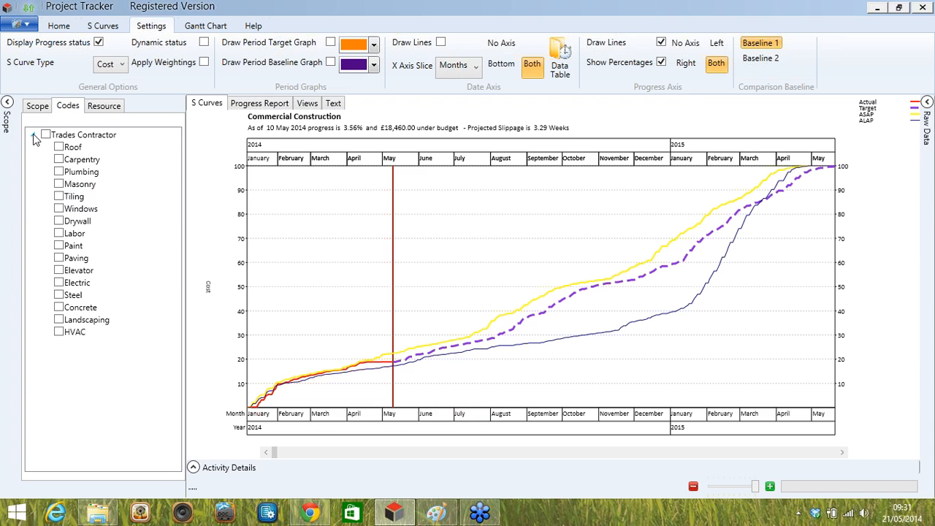
click(59, 172)
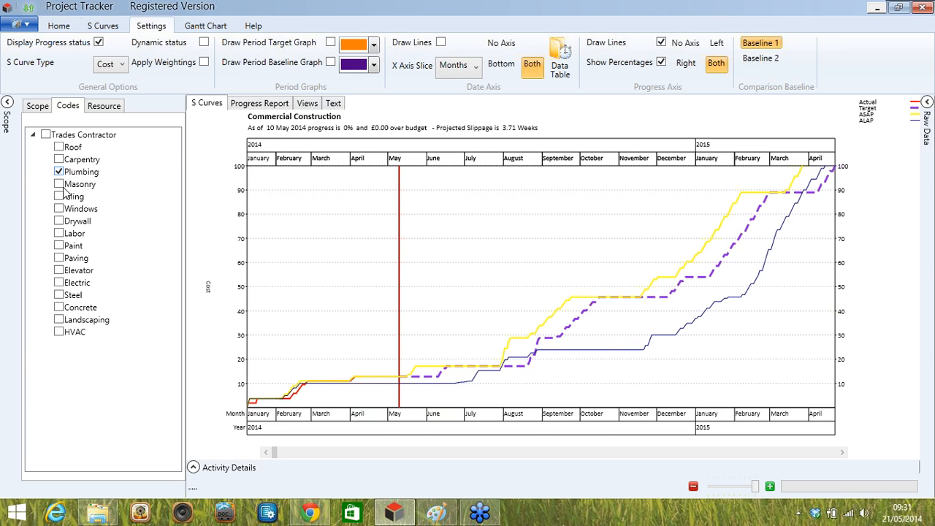
click(59, 184)
click(59, 197)
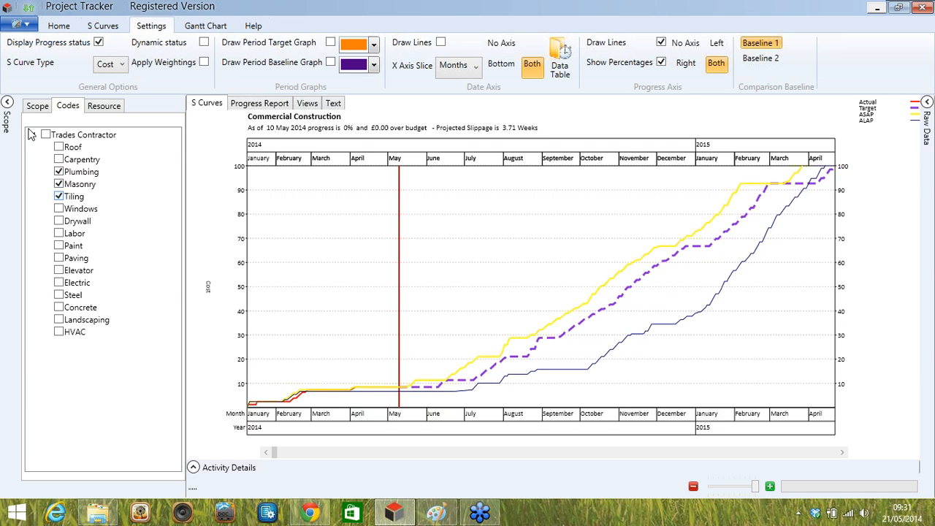
- Try the Mobilisation scope filter together with the selected trade codes, and clear it again
click(37, 106)
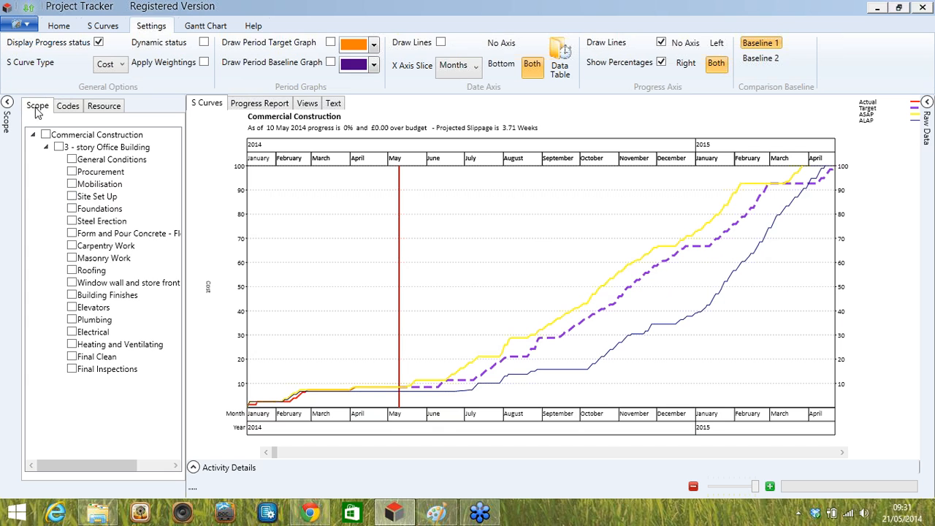
click(72, 185)
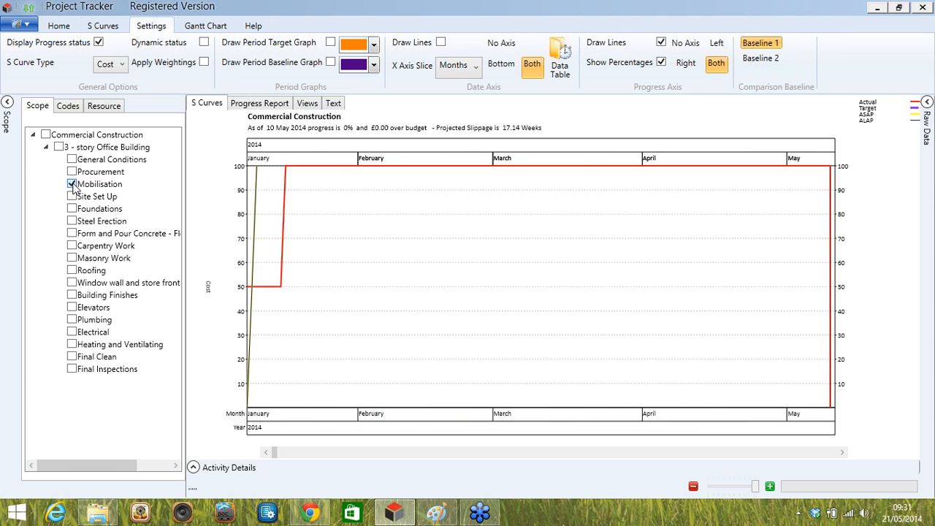
click(72, 184)
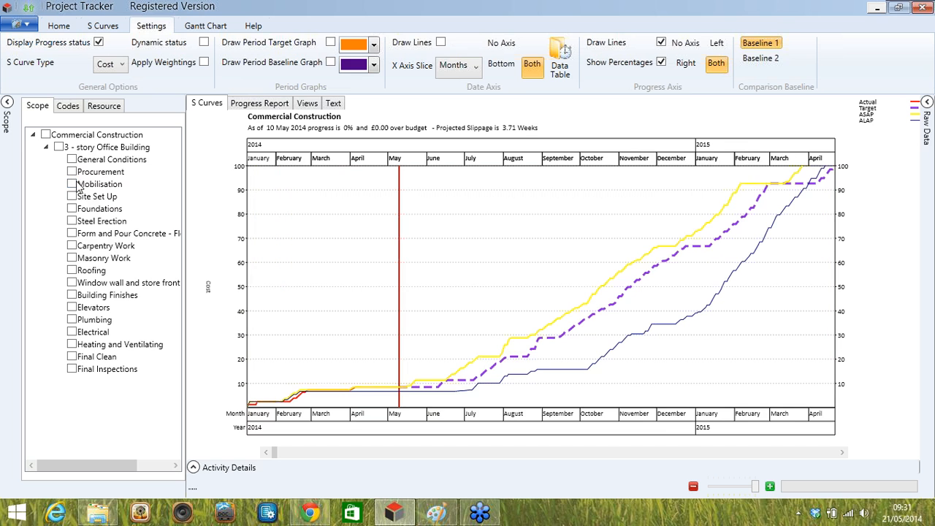
- Clear the Plumbing, Masonry and Tiling filters from the Trades Contractor codes
click(67, 106)
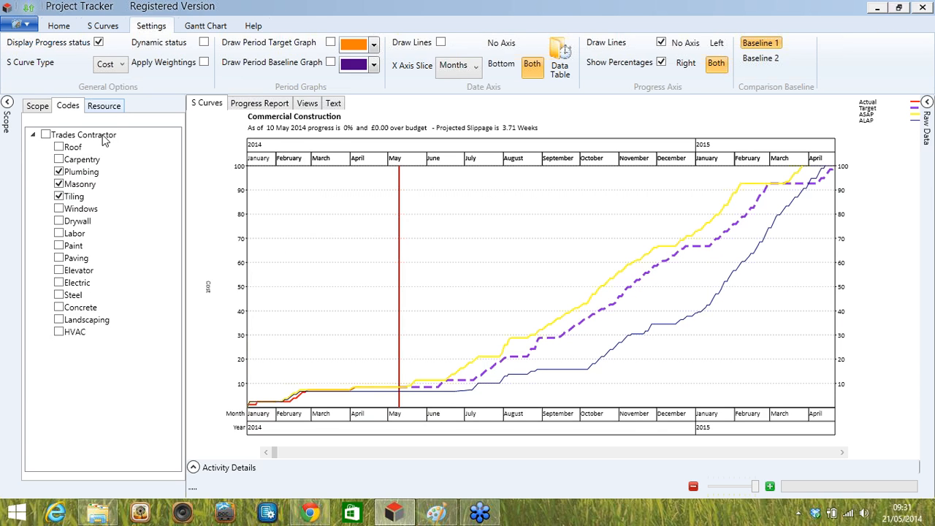
click(59, 173)
click(59, 184)
click(59, 197)
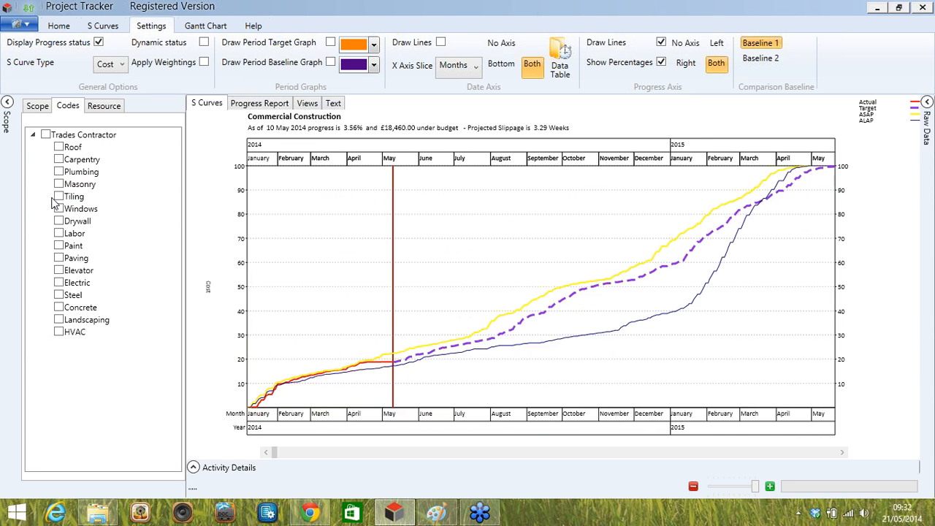
- Filter the S curves by the Elevator Contractor and Elevator Contractor Management resources
click(100, 108)
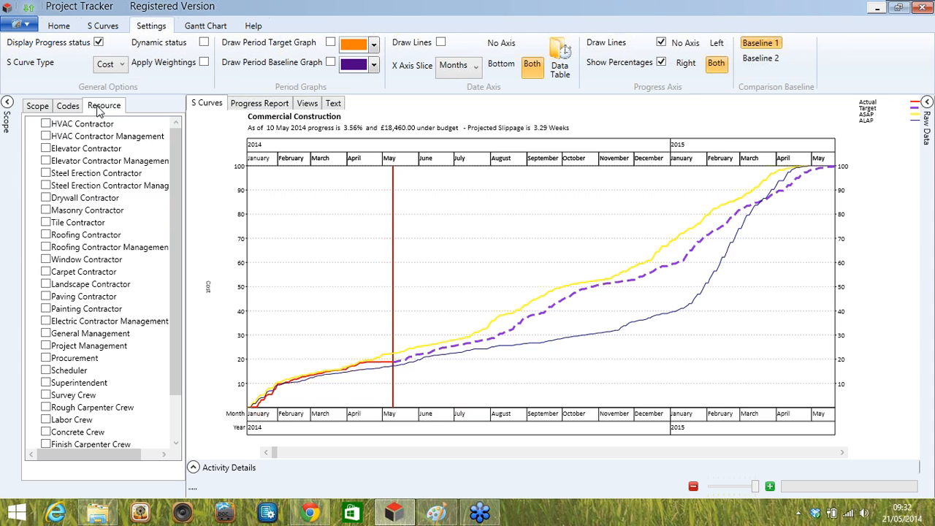
click(46, 148)
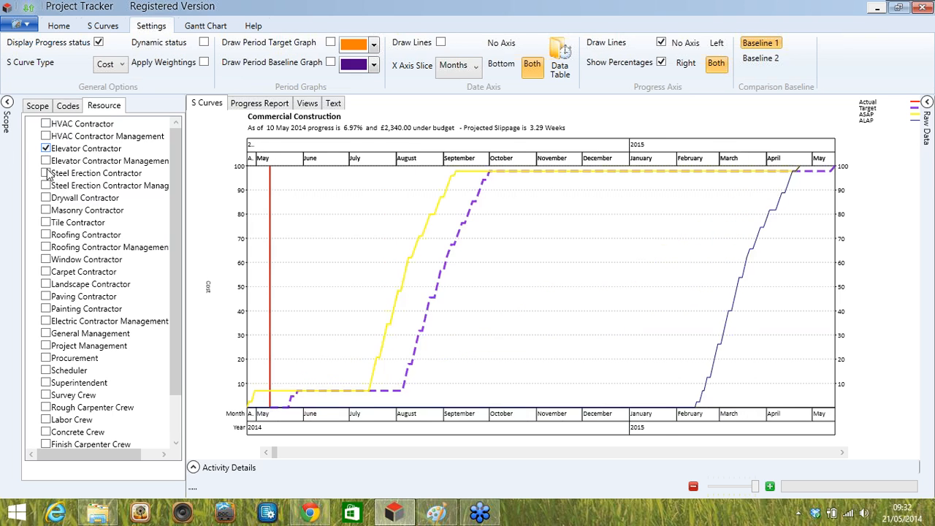
click(46, 161)
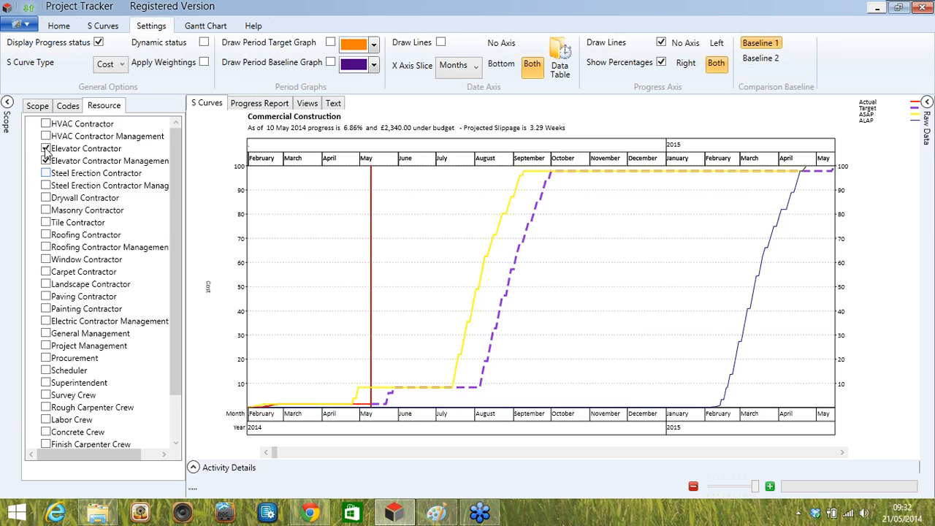
- Replace the two elevator resource filters with the Steel Erection Contractor resource
click(46, 148)
click(46, 160)
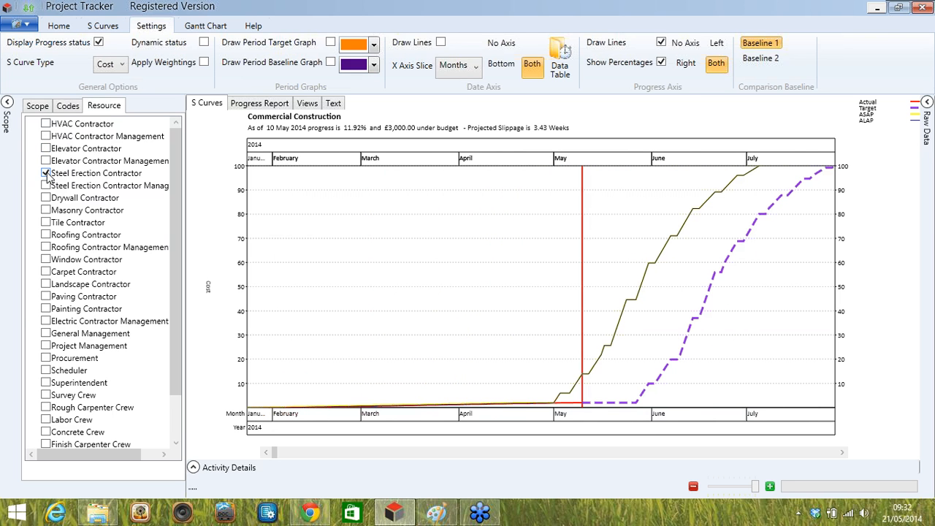
- Clear the Steel Erection Contractor resource filter and look through the rest of the resource list
click(46, 173)
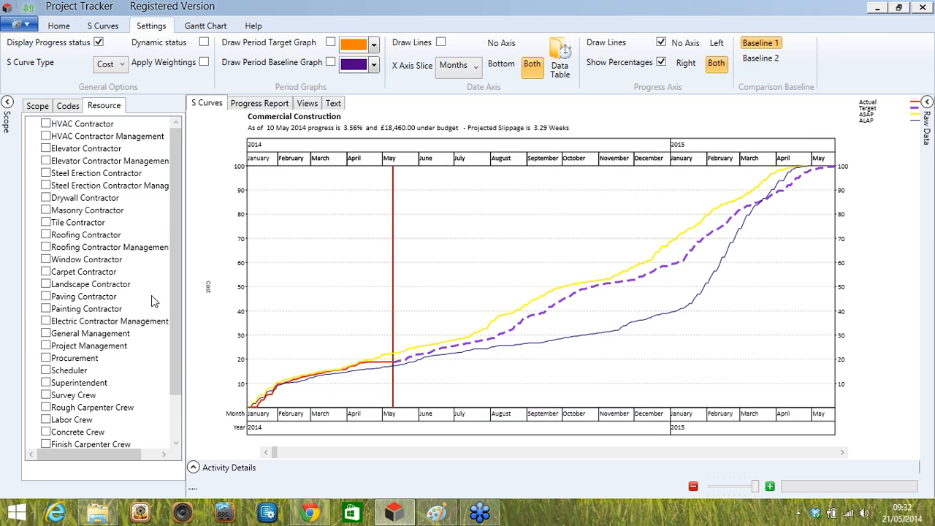
drag(179, 323, 189, 387)
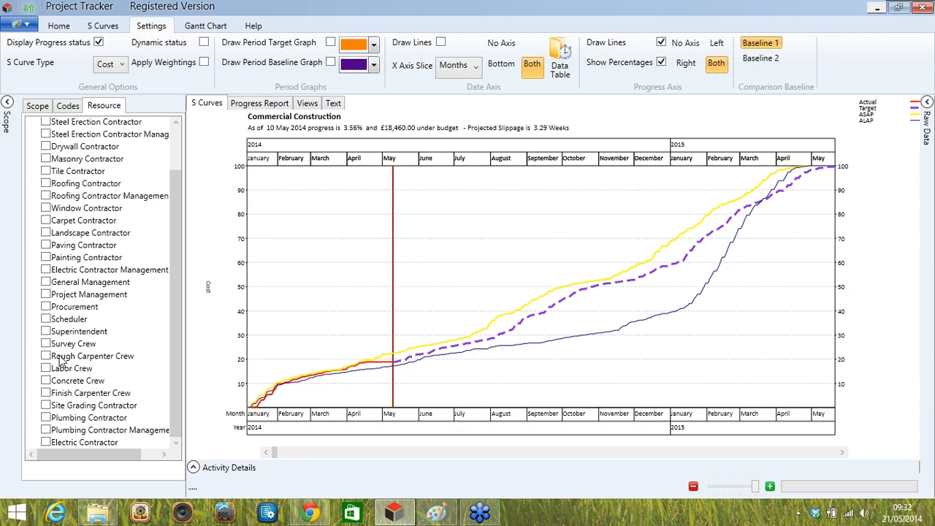
click(46, 319)
click(46, 258)
click(47, 259)
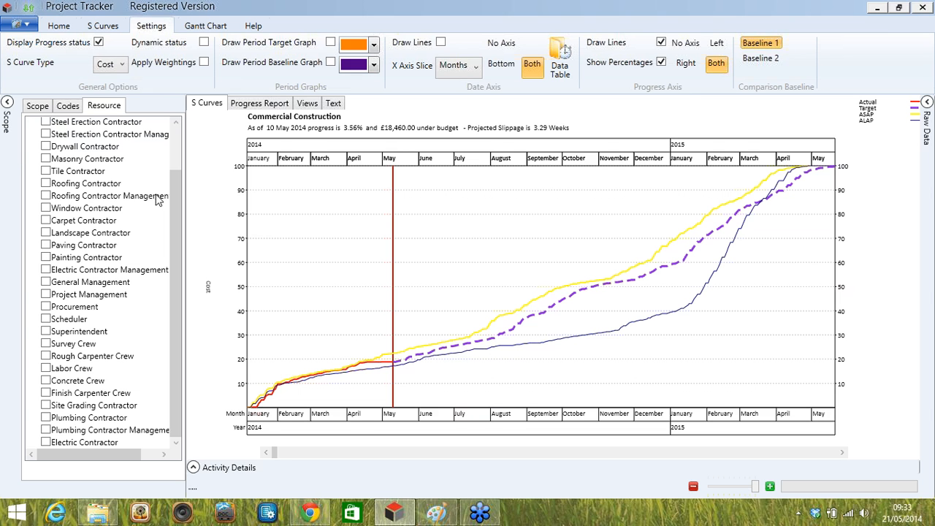
scroll(109, 219, up, 2)
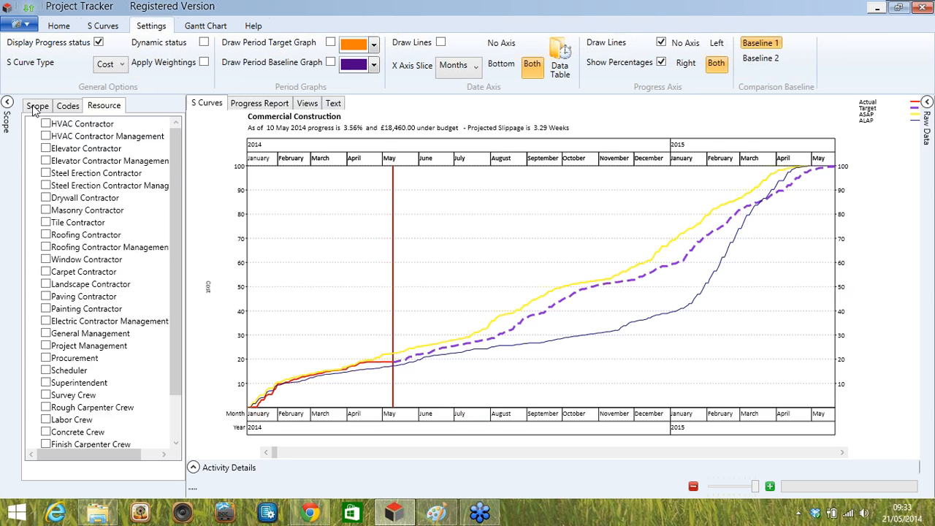
- Collapse the Scope pane and show the progress report with the S curve type set to Duration
click(33, 107)
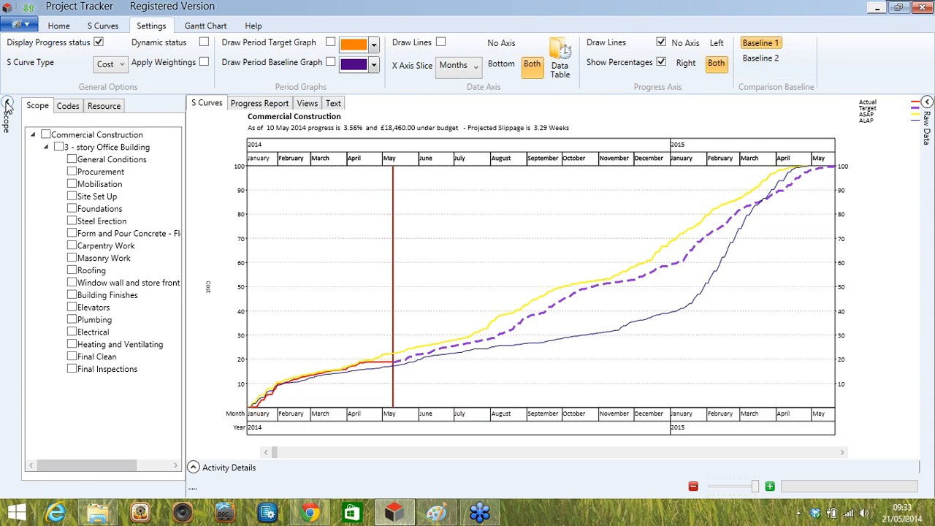
click(8, 104)
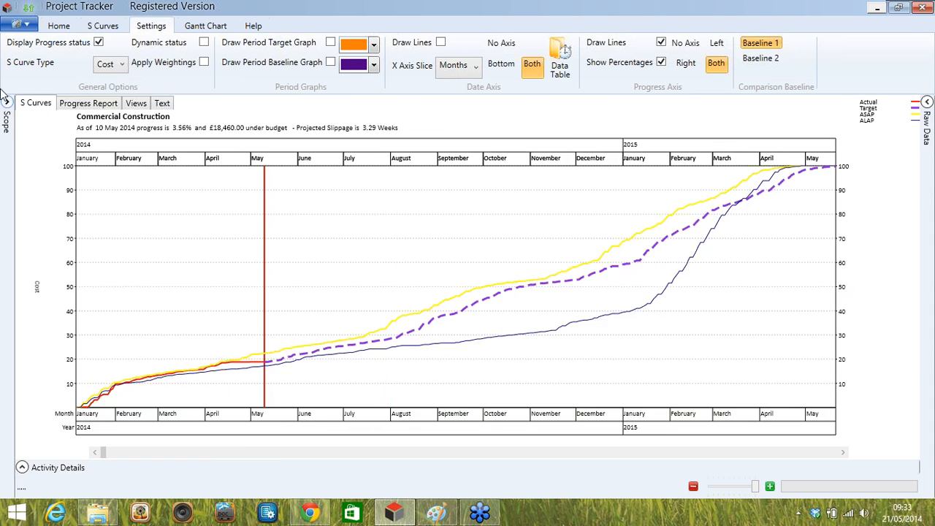
click(82, 106)
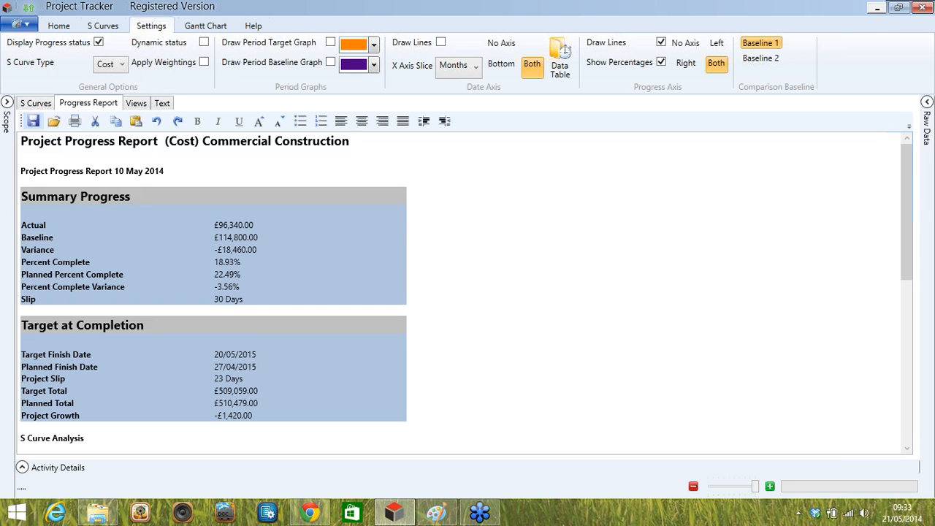
click(108, 64)
click(113, 82)
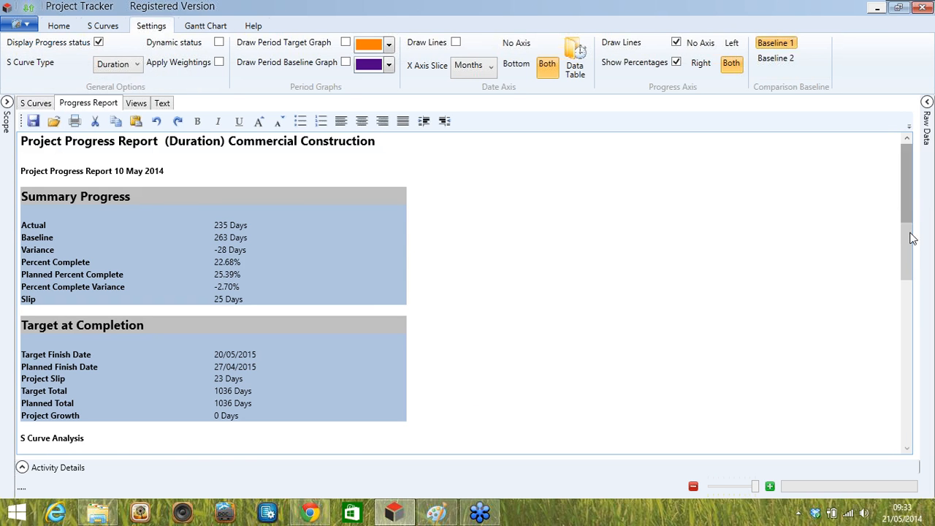
- Try inserting the text bbbb into the scope-change statement under S Curve Analysis in the progress report, and delete it again
drag(908, 257, 904, 312)
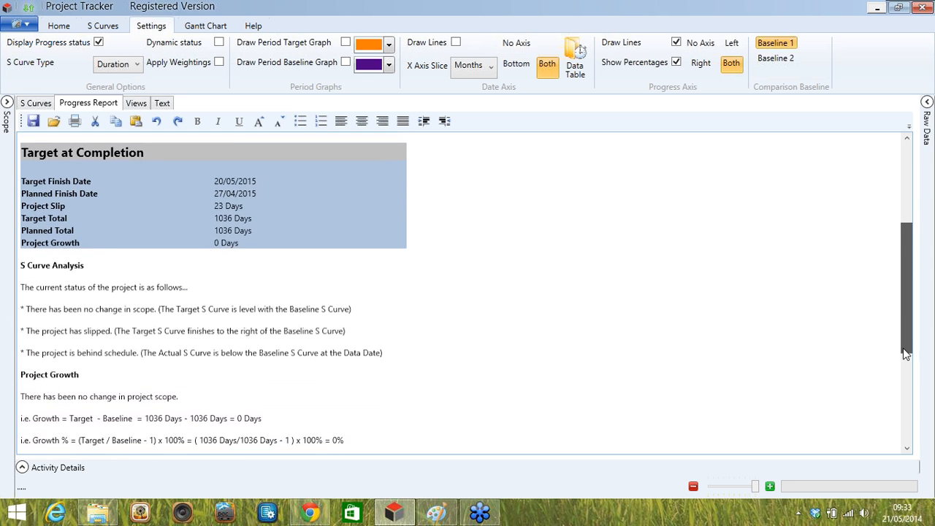
drag(902, 313, 913, 424)
drag(914, 391, 917, 338)
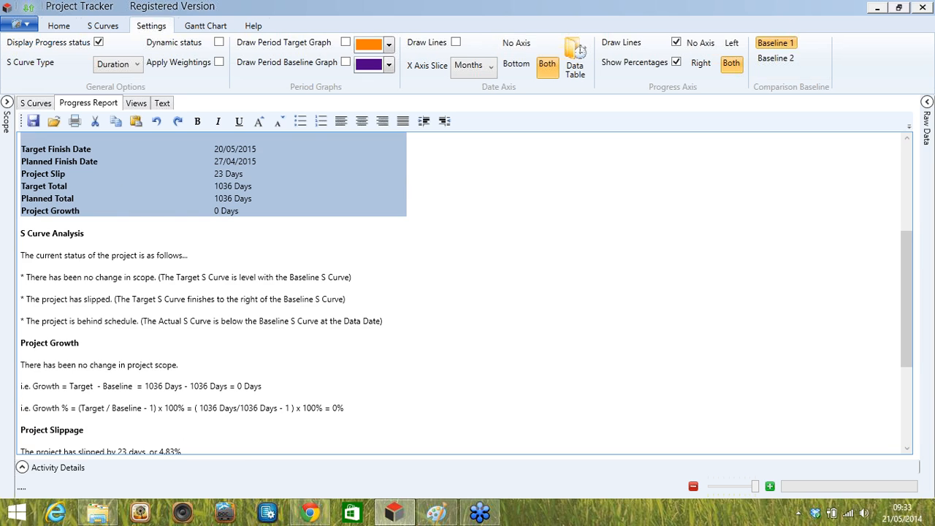
text(bbbb)
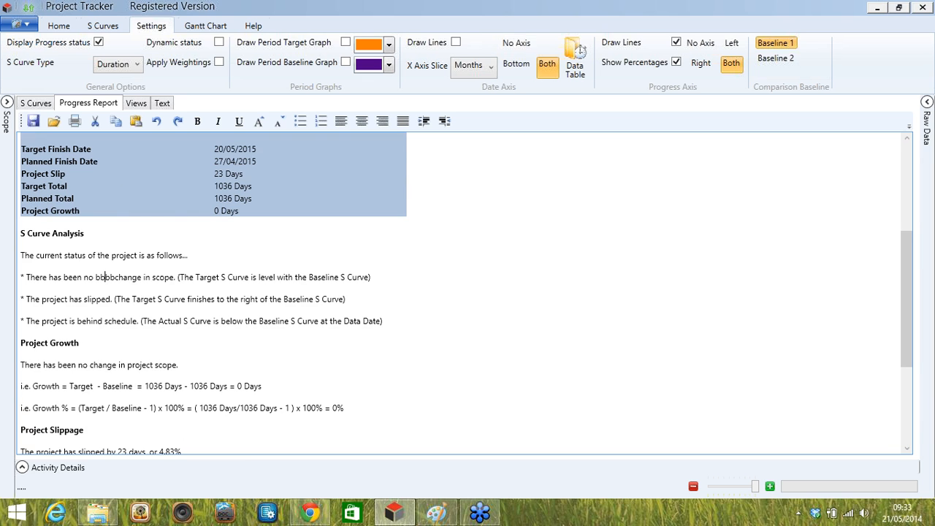
key(BackSpace)
key(BackSpace)
key(Delete)
key(Delete)
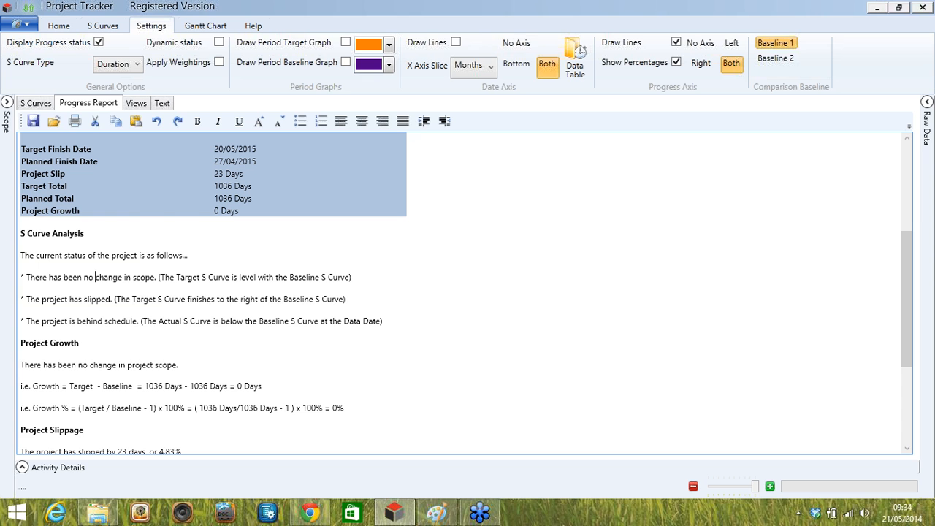
- Return to the S curves and filter them by the Carpentry code under Trades Contractor
click(38, 105)
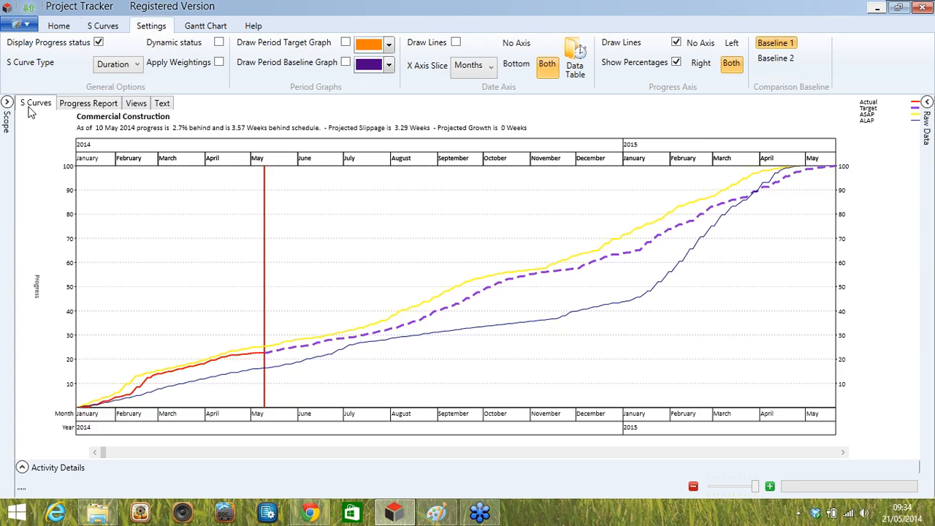
click(8, 102)
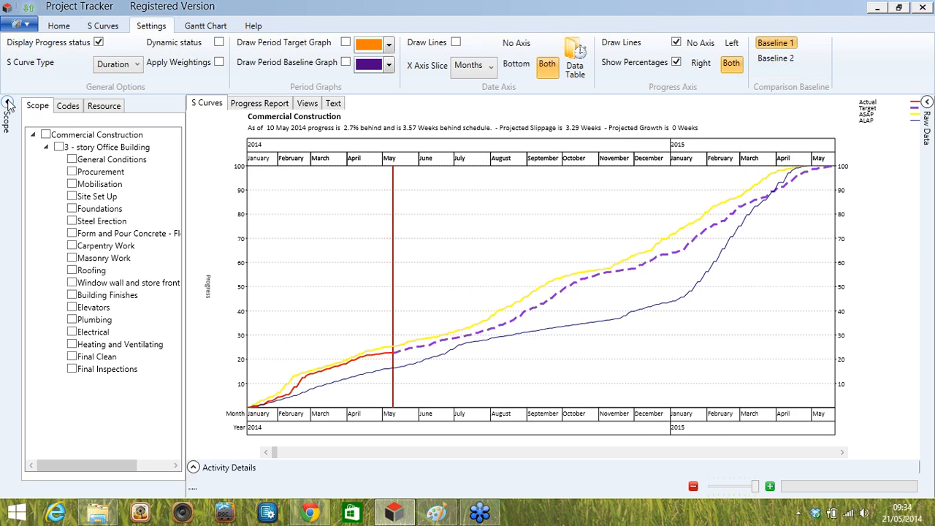
click(69, 107)
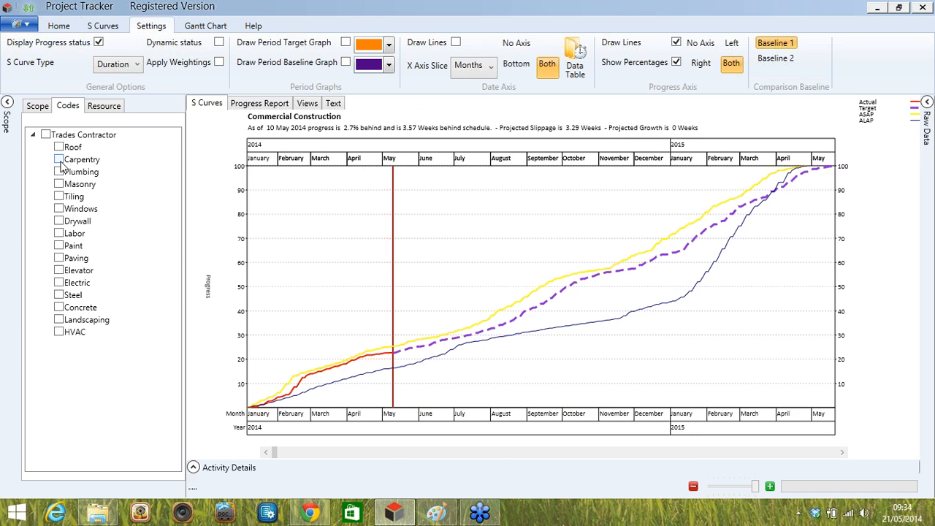
click(59, 161)
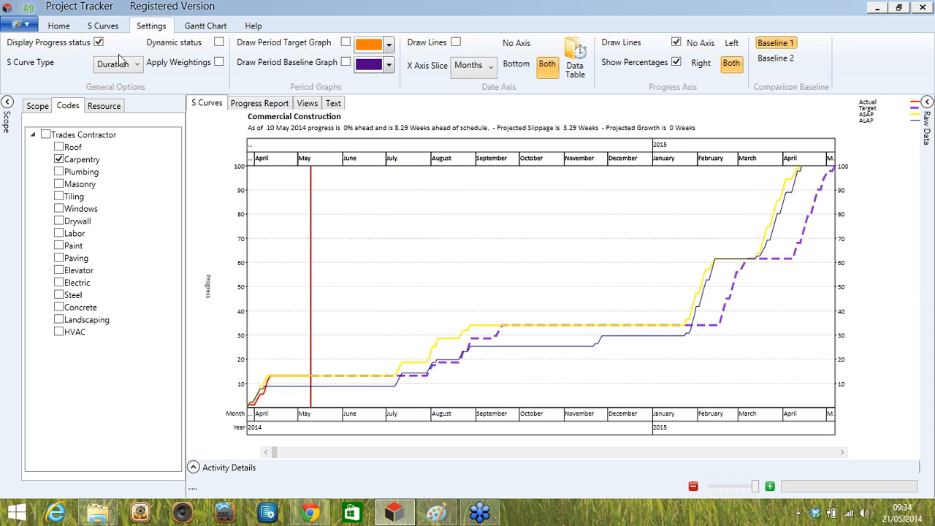
- Add a view named Carpentry with Batch Print enabled and display the list of views
click(71, 27)
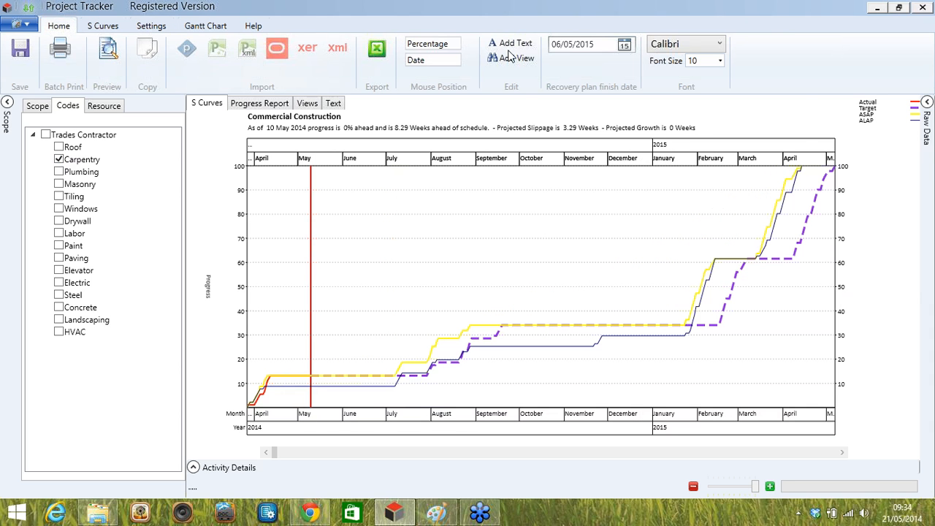
click(512, 59)
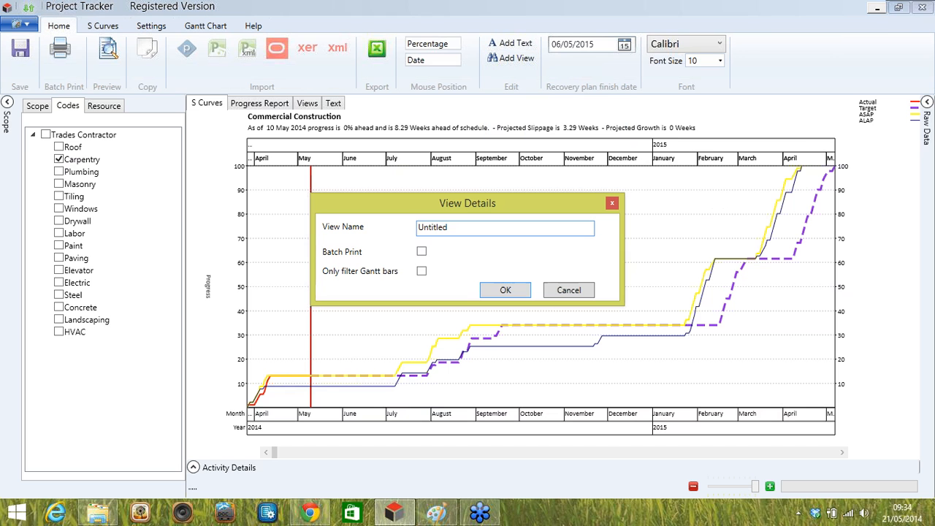
key(ctrl+a)
text(Carpentry)
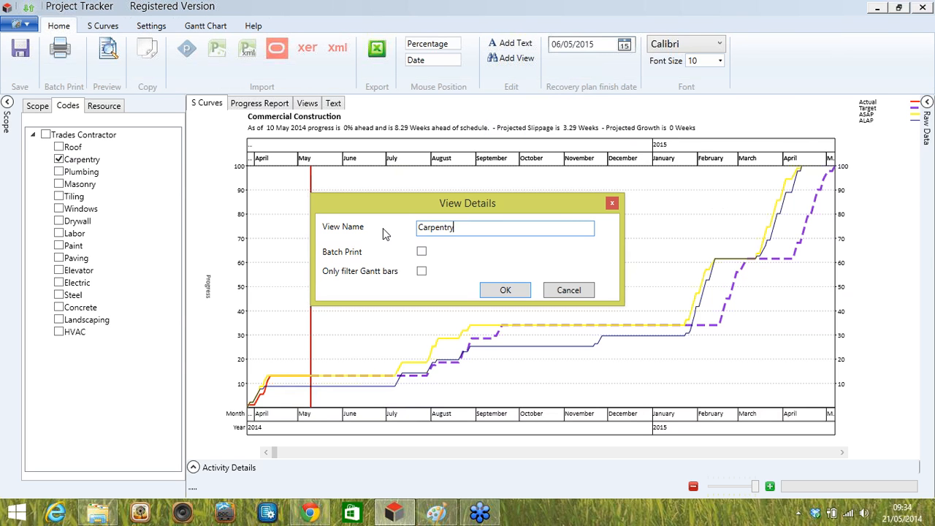
click(422, 252)
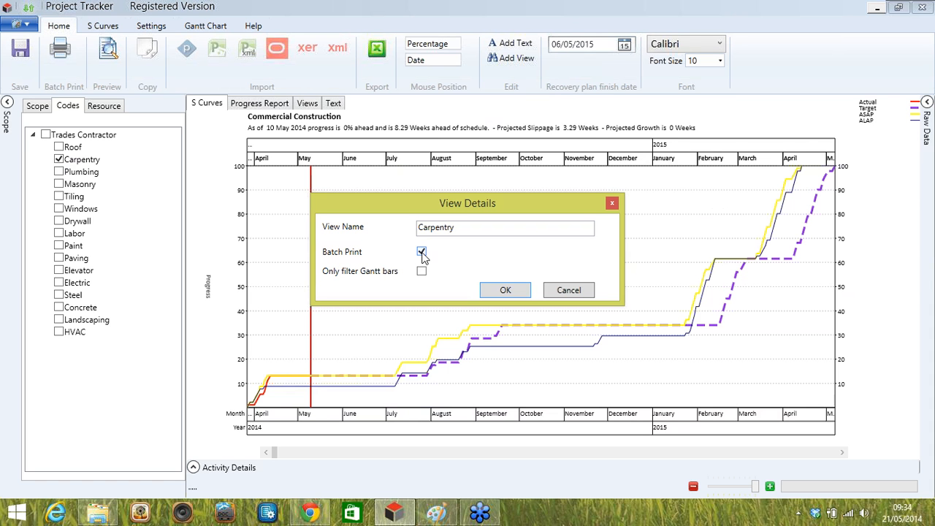
click(506, 290)
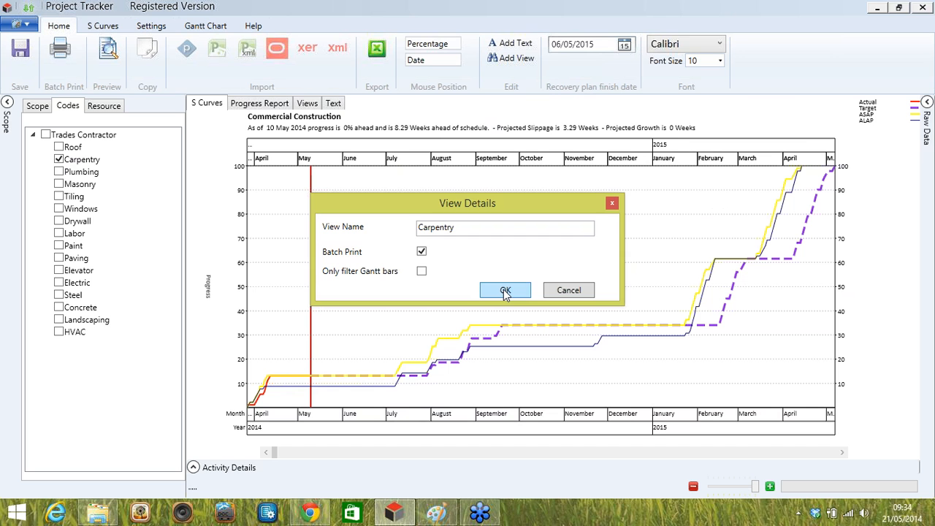
click(309, 104)
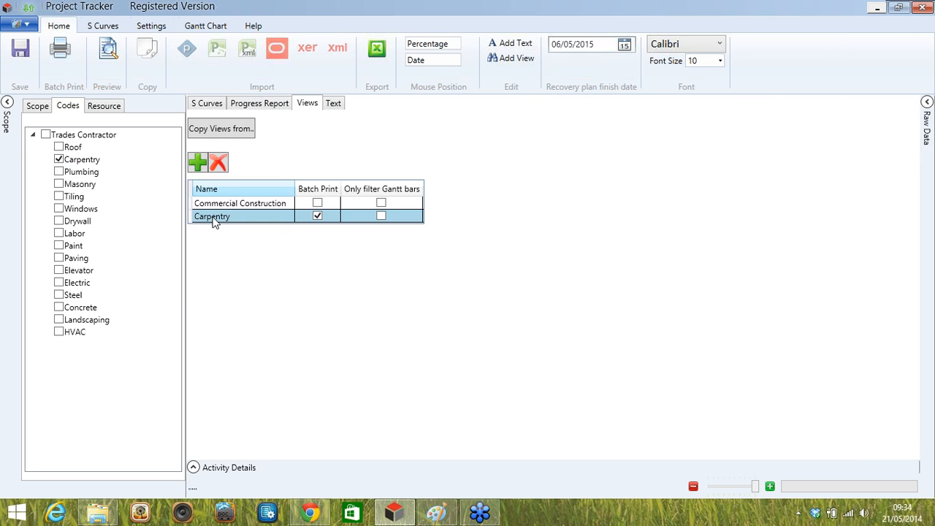
- Replace the Carpentry code filter with Plumbing and display the S curves
click(60, 160)
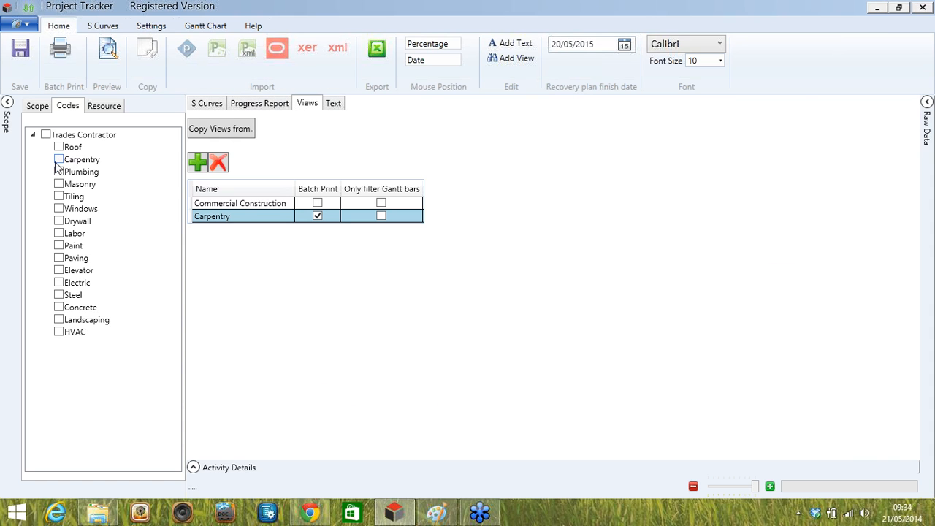
click(59, 160)
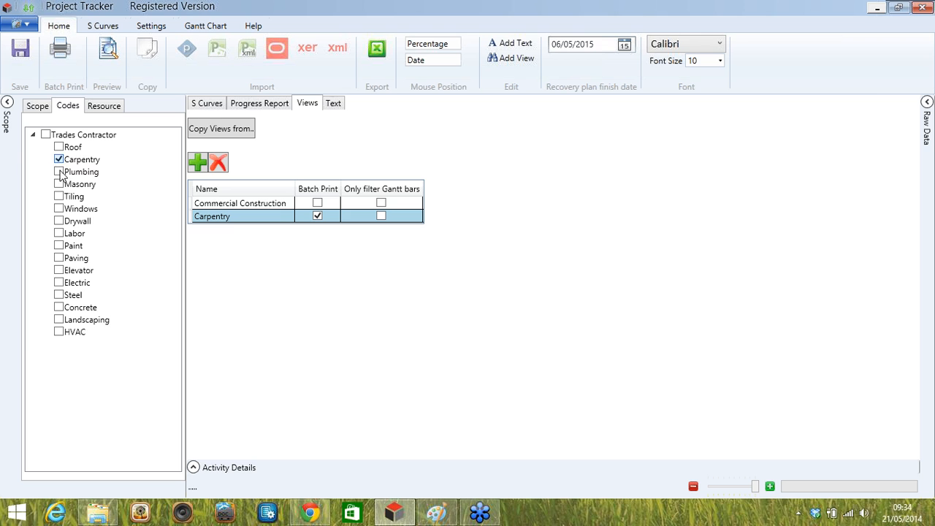
click(208, 104)
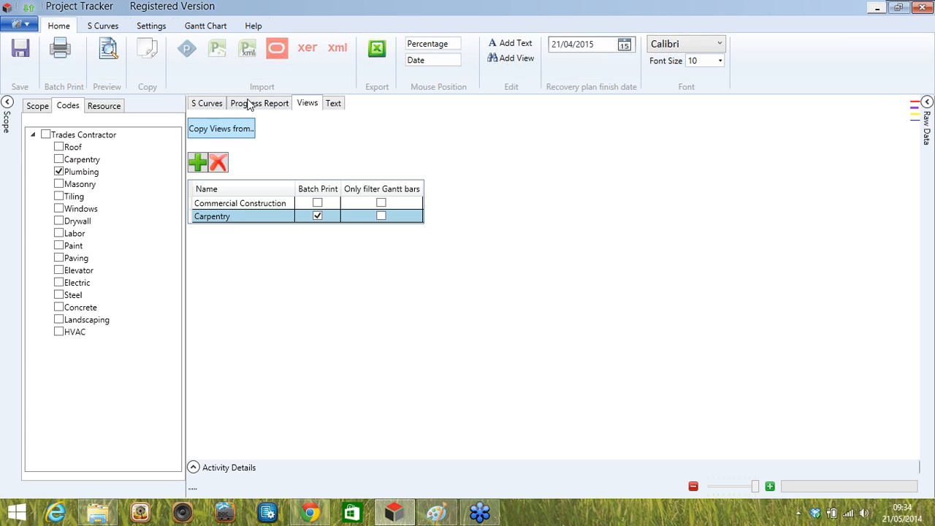
- Add a view named Plumbing with Batch Print enabled, and clear the Plumbing code filter
click(512, 59)
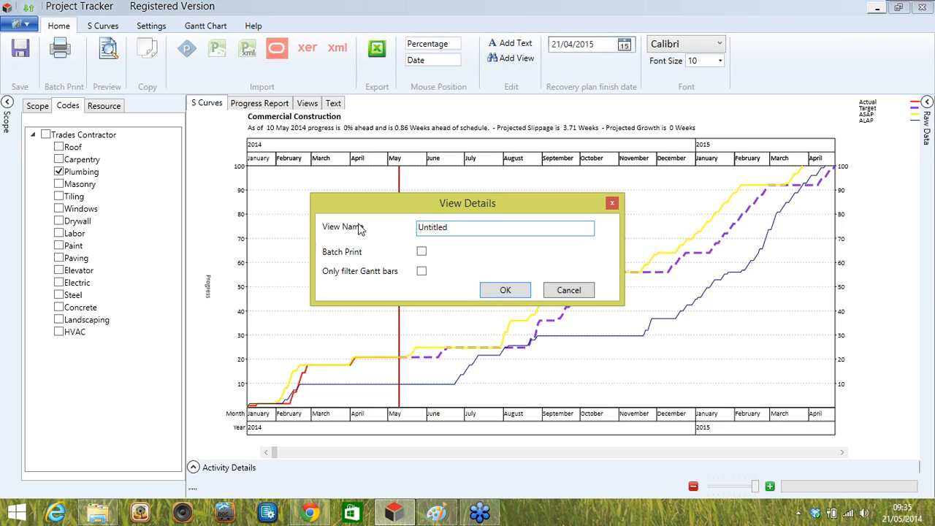
key(ctrl+a)
text(Plumbing)
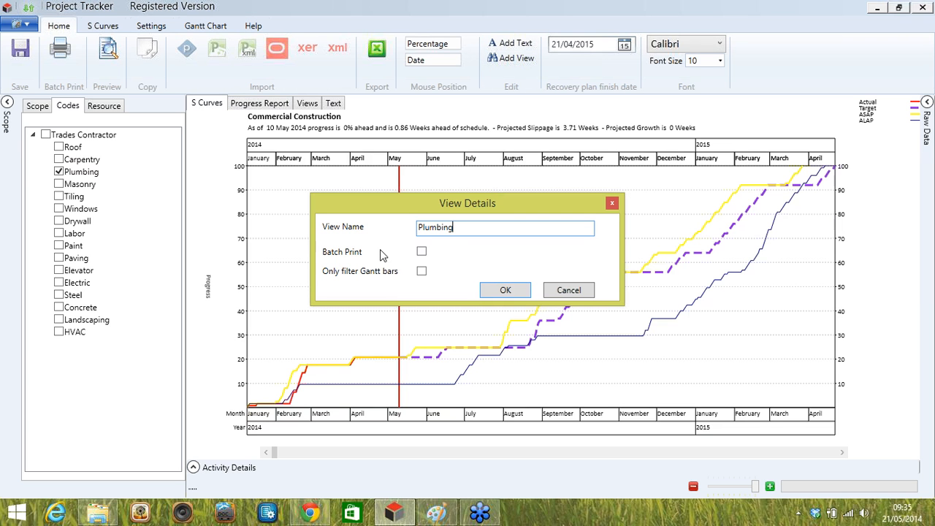
key(Tab)
key(space)
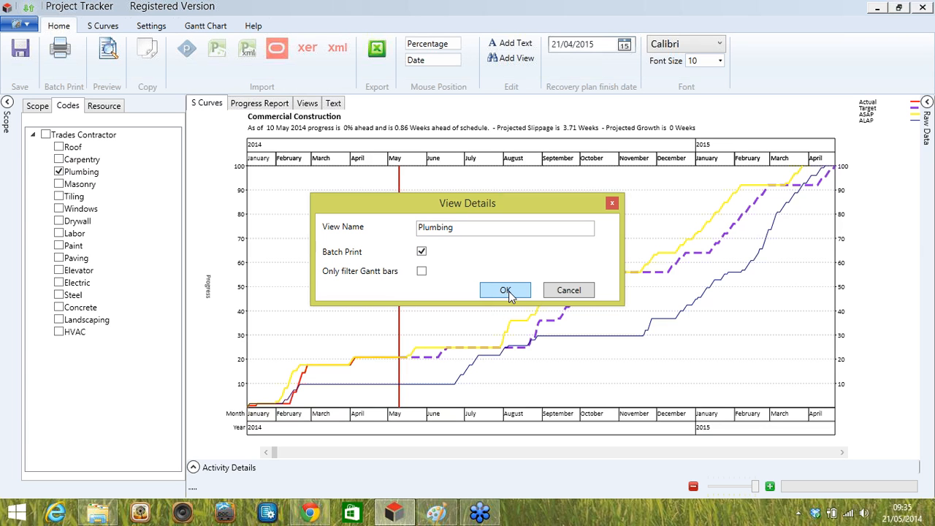
click(506, 291)
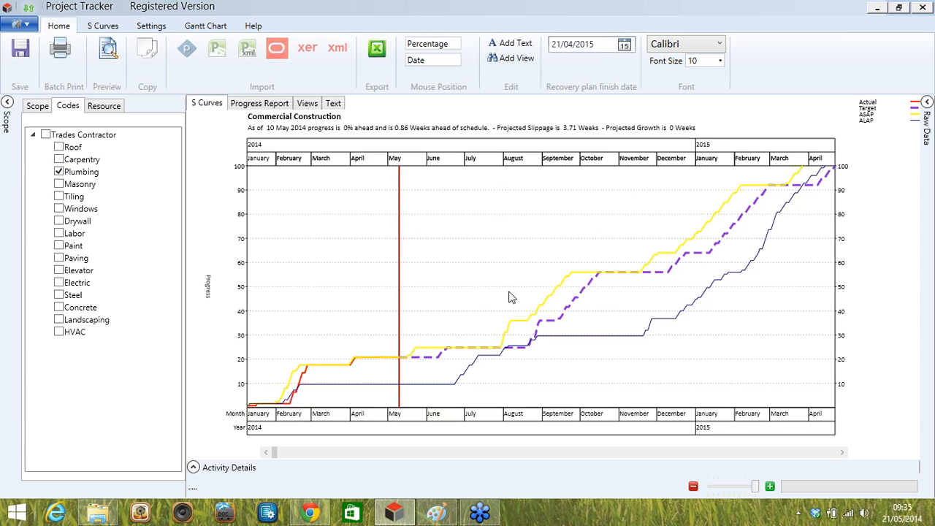
click(58, 172)
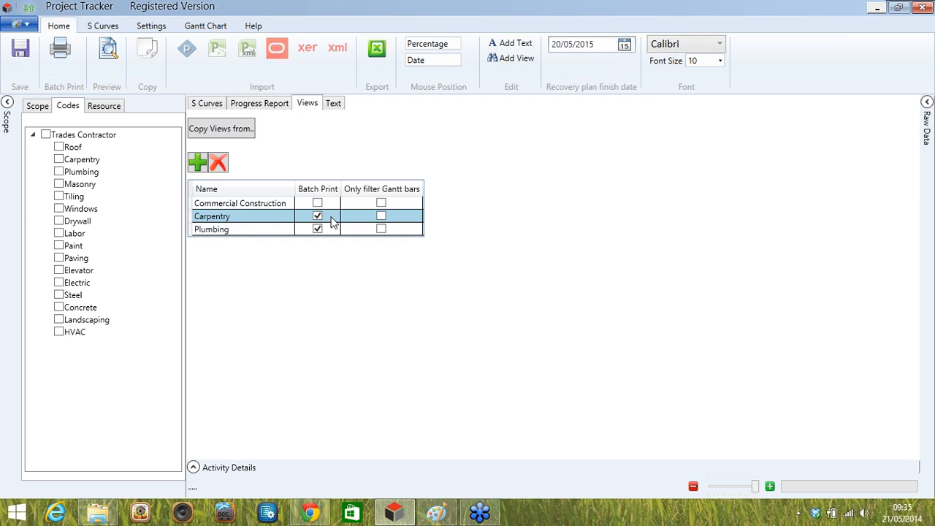
- Start copying views and annotations from another file, and decline overwriting the existing ones
click(147, 65)
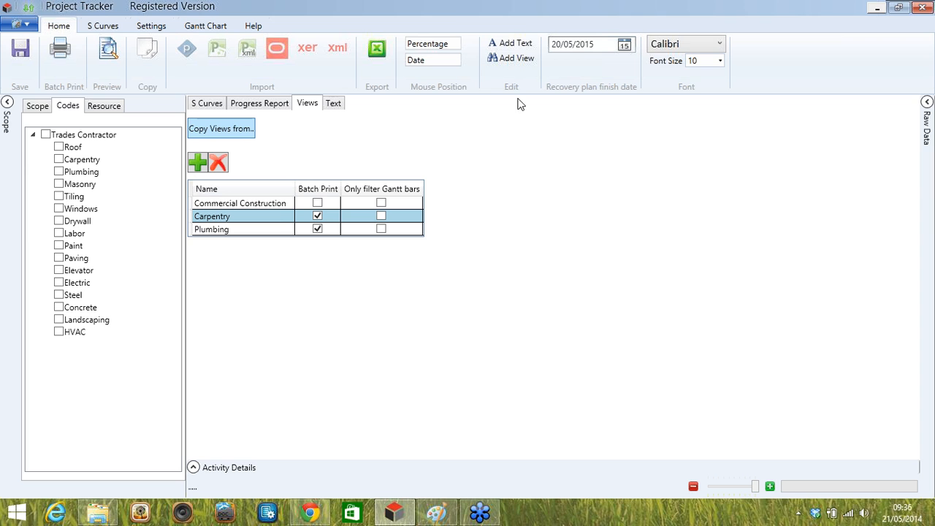
click(518, 64)
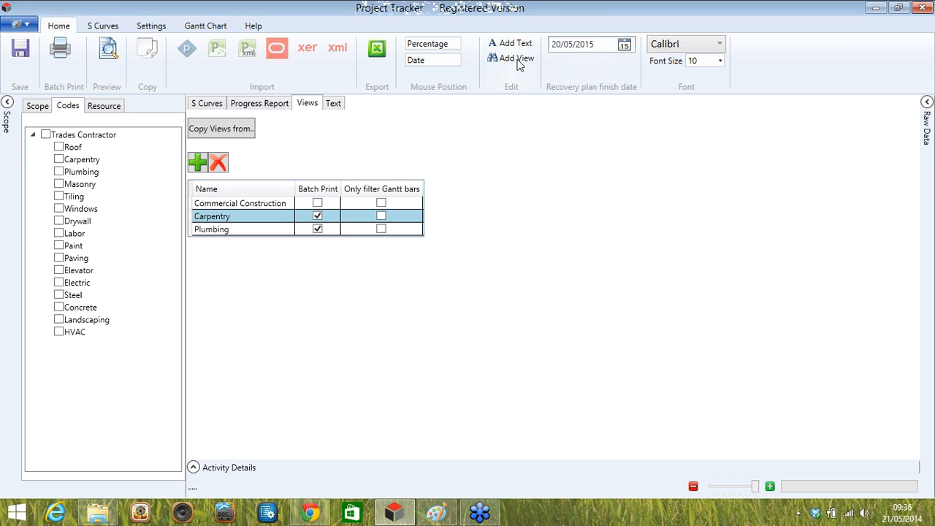
click(237, 132)
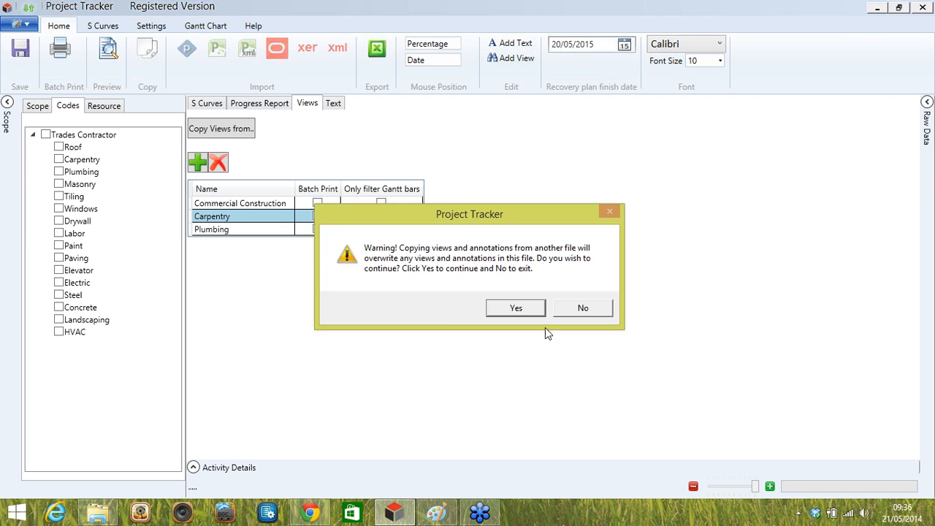
click(589, 308)
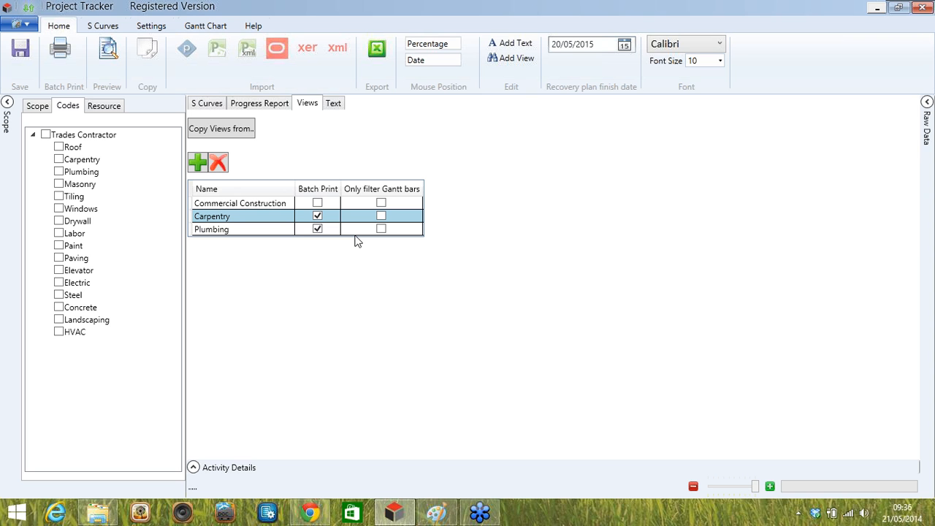
- Collapse the Scope panel and add a text annotation to the S curves chart at about 83% in early July 2014
click(6, 103)
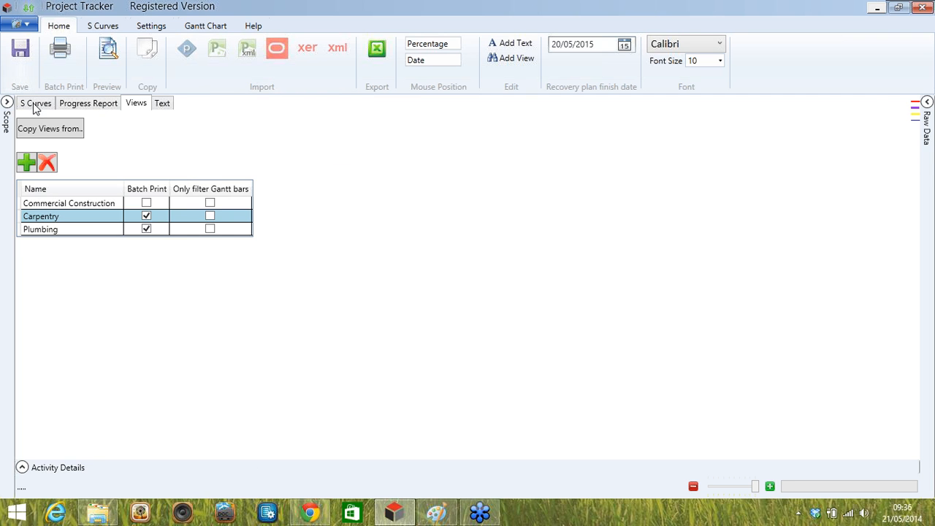
click(34, 105)
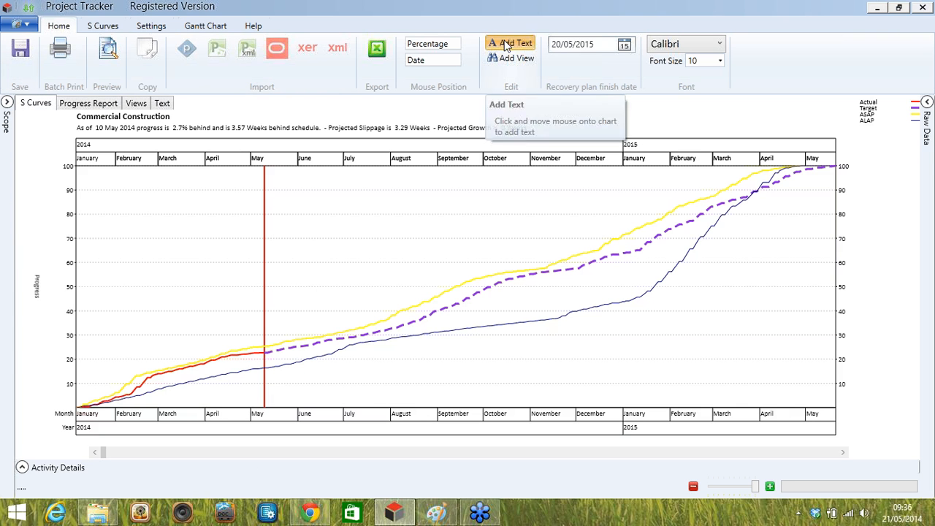
click(511, 43)
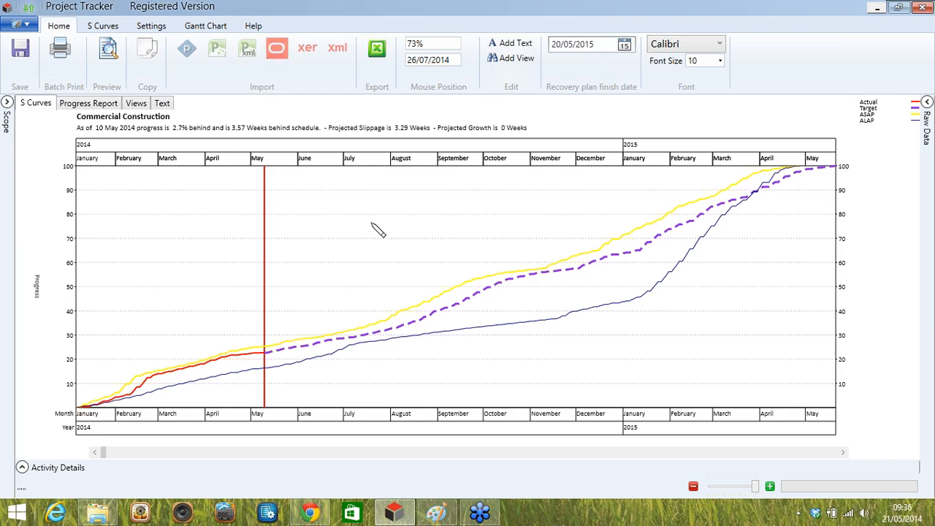
click(378, 230)
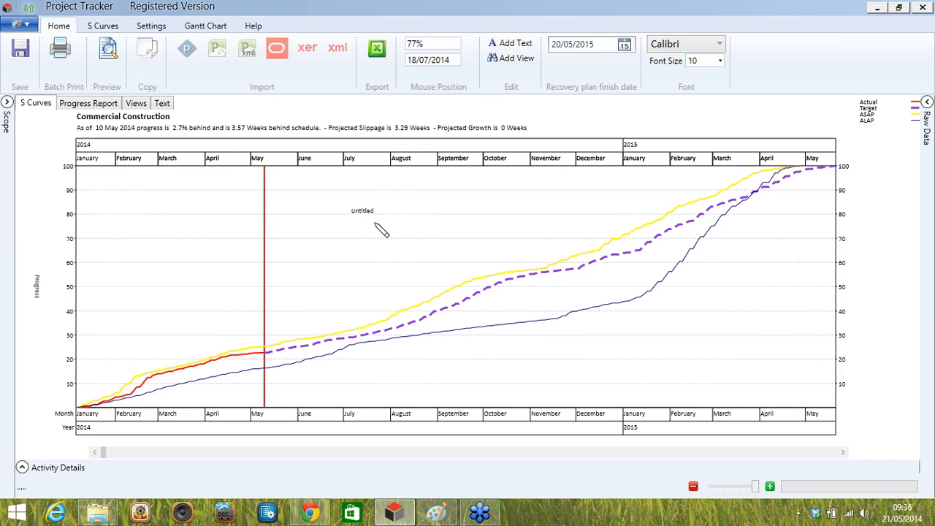
click(515, 44)
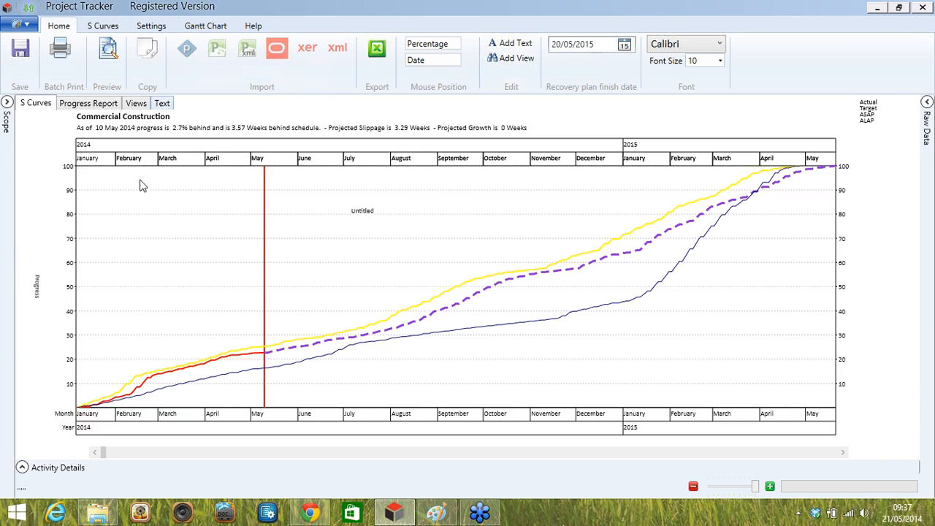
- Change the new annotation's text to Weather Delay and set its font size to 14
click(162, 103)
double_click(86, 171)
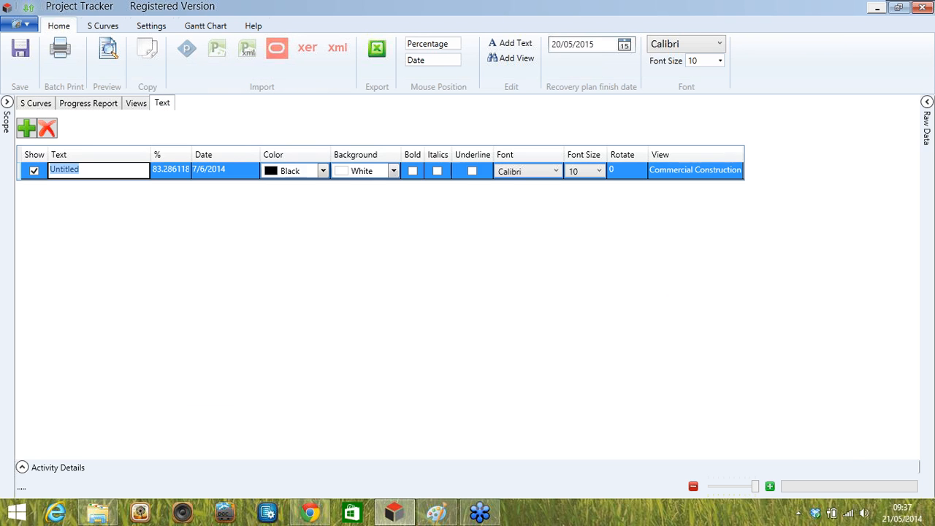
text(Weather Delay)
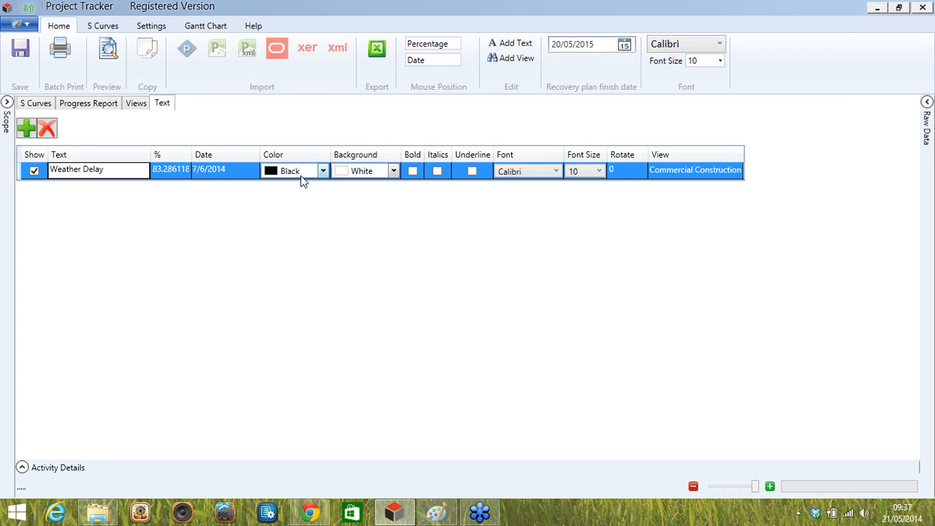
click(602, 174)
click(582, 265)
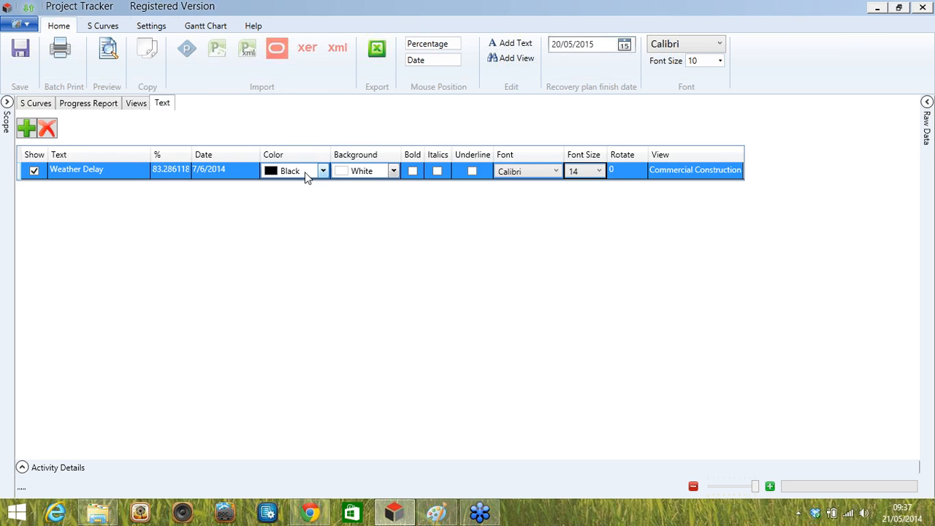
- Set the Weather Delay annotation's color to DarkBlue and its rotation to 45
click(308, 174)
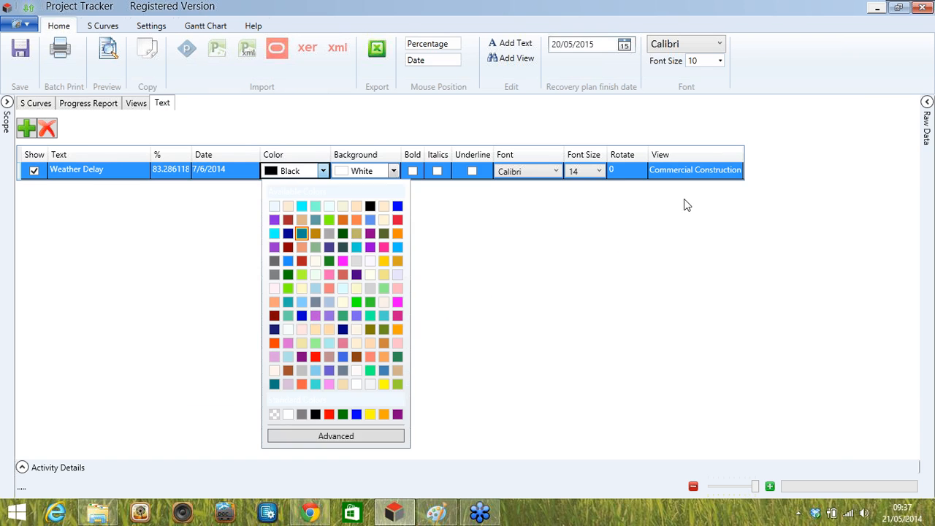
click(287, 233)
click(626, 170)
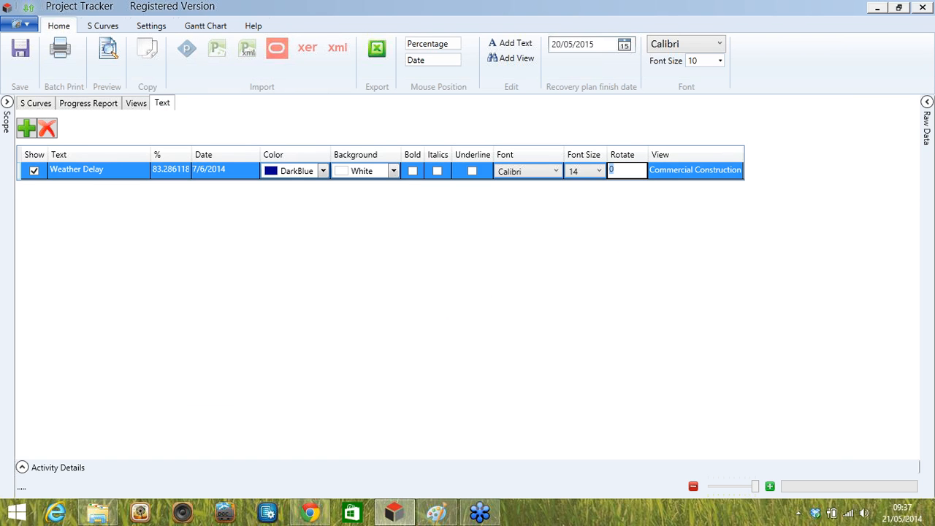
click(626, 170)
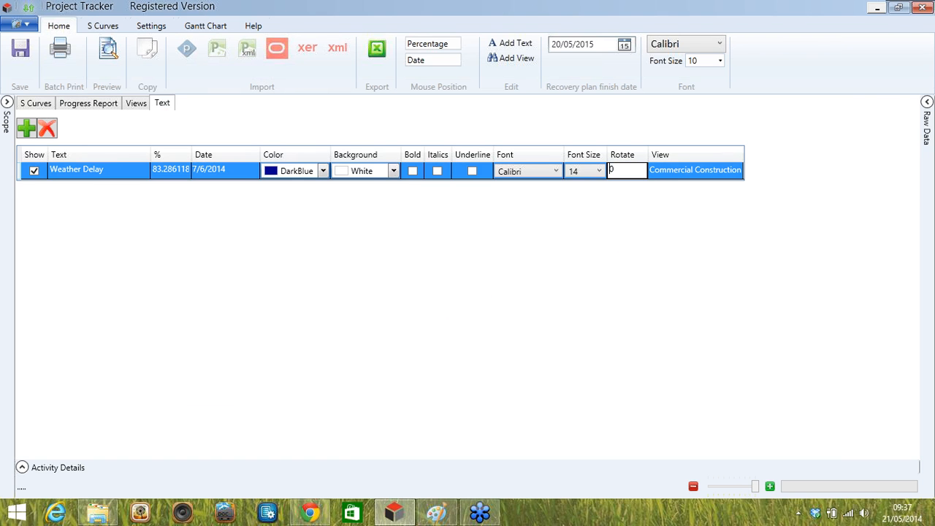
text(4)
key(Delete)
text(5)
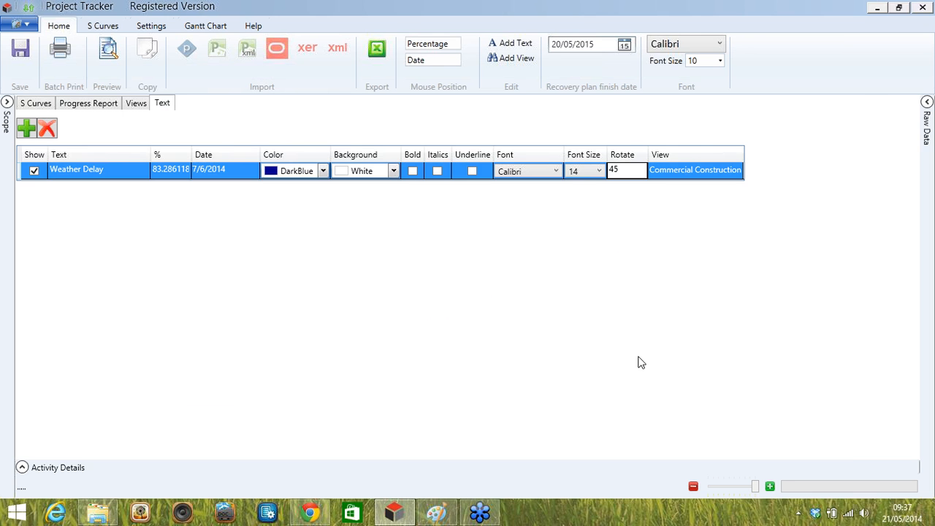
- Display the S curves and move the Weather Delay annotation to about 85% around 20 February 2014
click(34, 104)
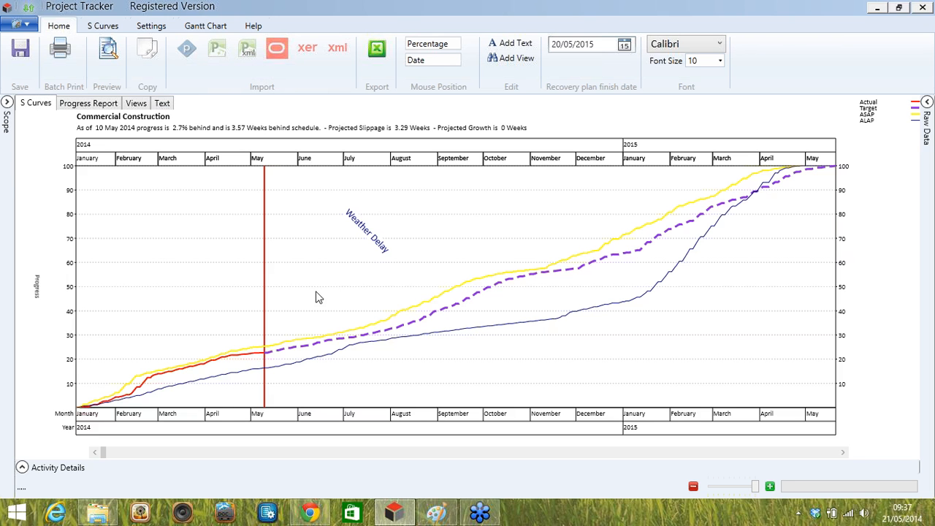
click(156, 221)
click(323, 354)
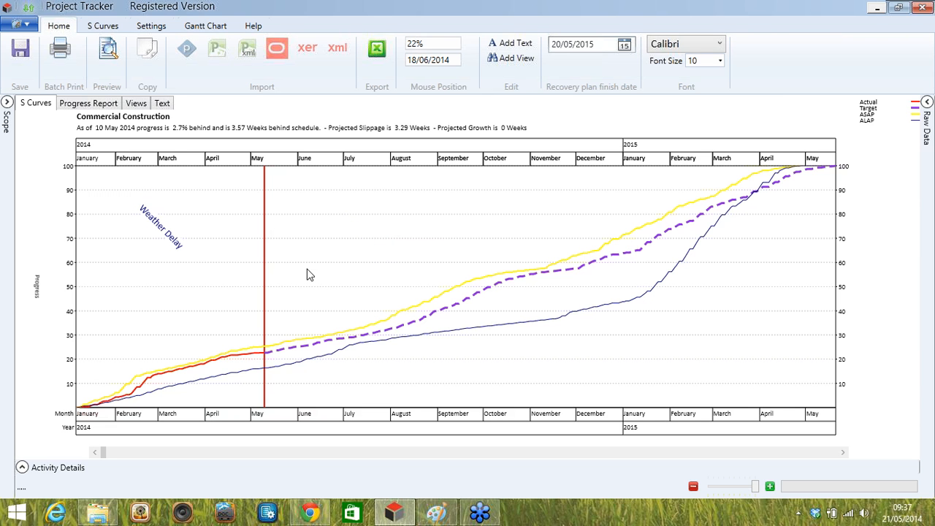
- Hide the Weather Delay annotation, show it again, and return to the S curves
click(161, 104)
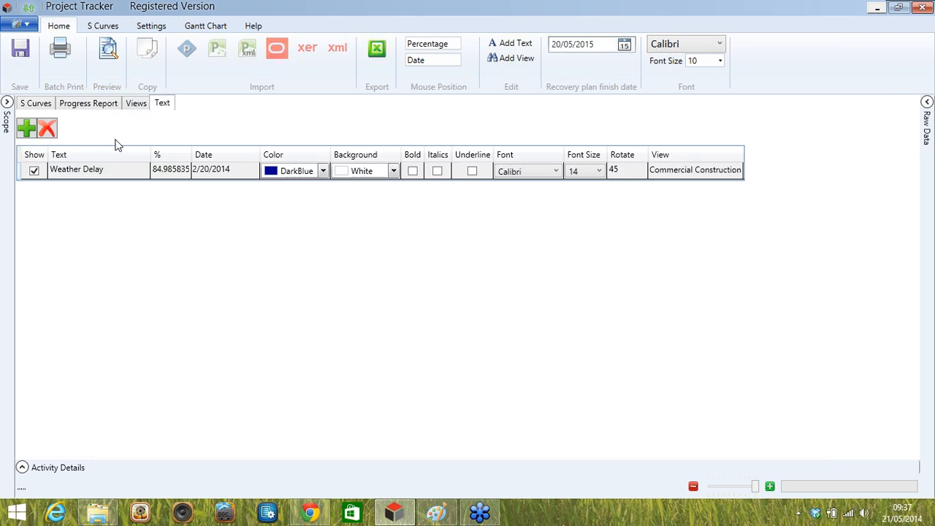
click(37, 172)
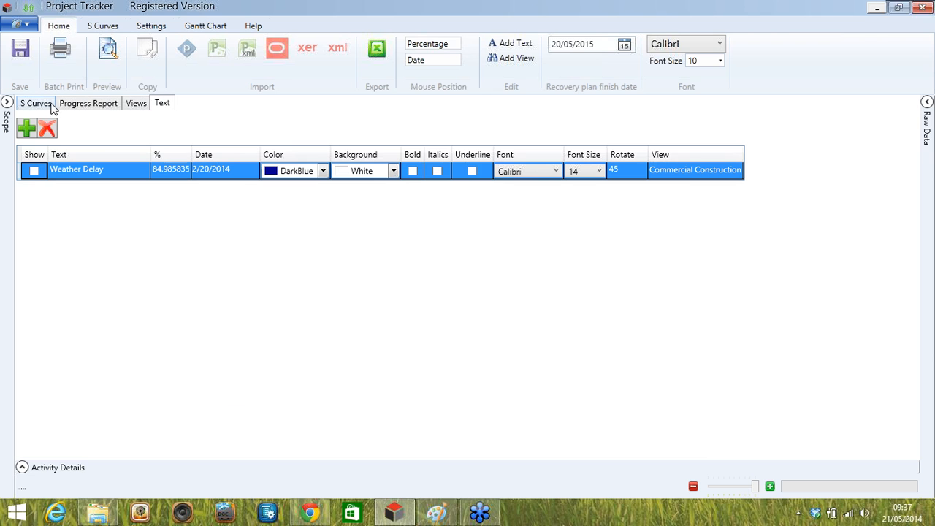
click(35, 172)
click(35, 103)
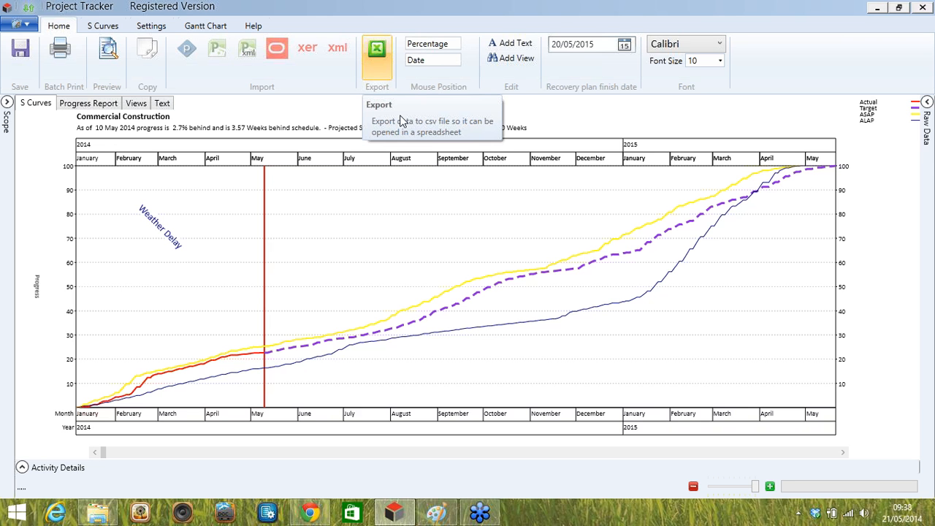
- Start exporting the project data to a CSV file and cancel the export
click(377, 59)
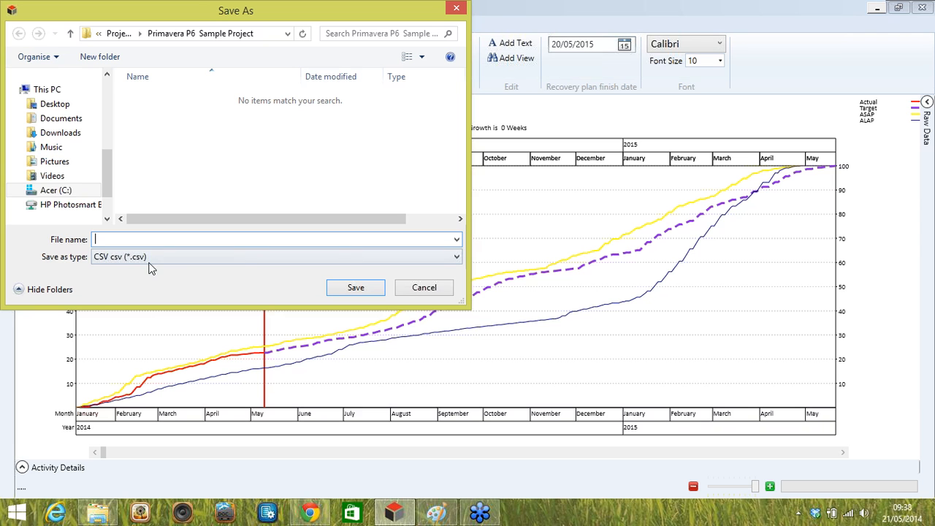
click(424, 287)
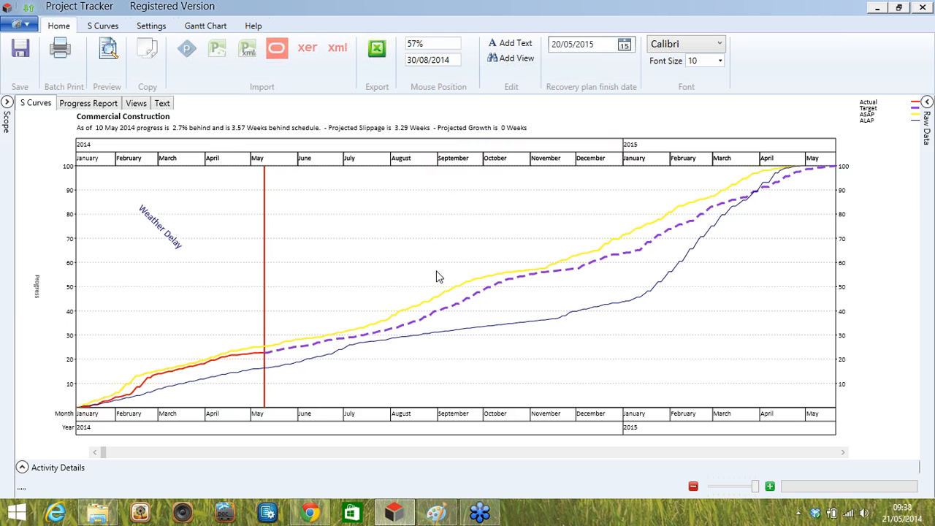
- Copy the S curve report, paste it into a blank Paint picture, and switch back to Project Tracker
click(144, 60)
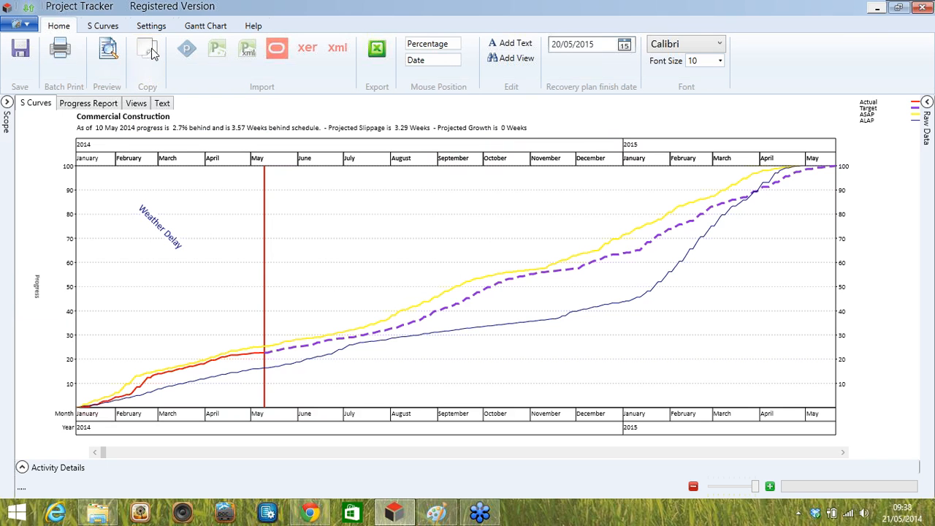
click(436, 515)
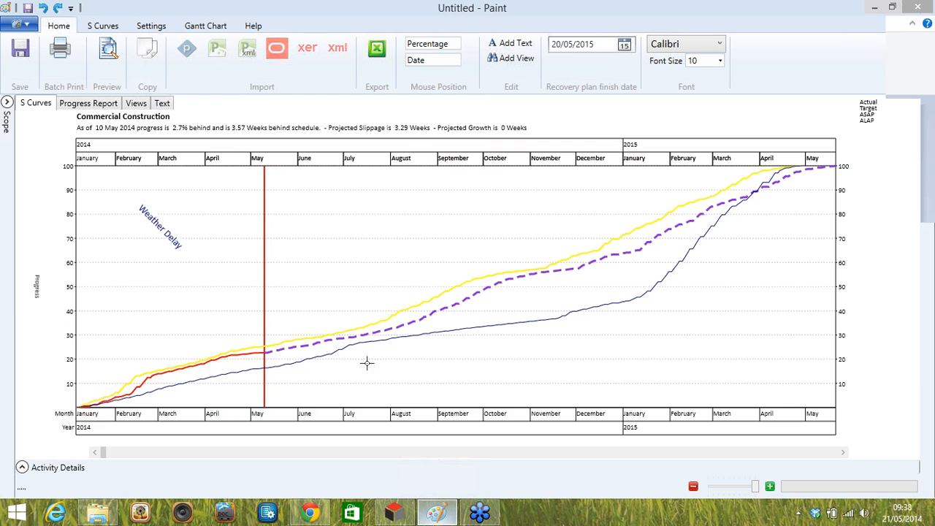
click(16, 57)
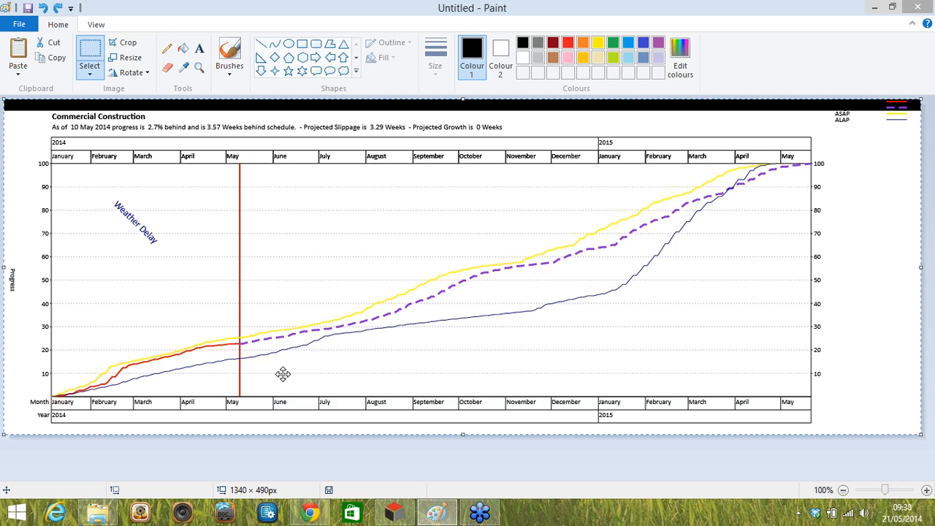
click(393, 516)
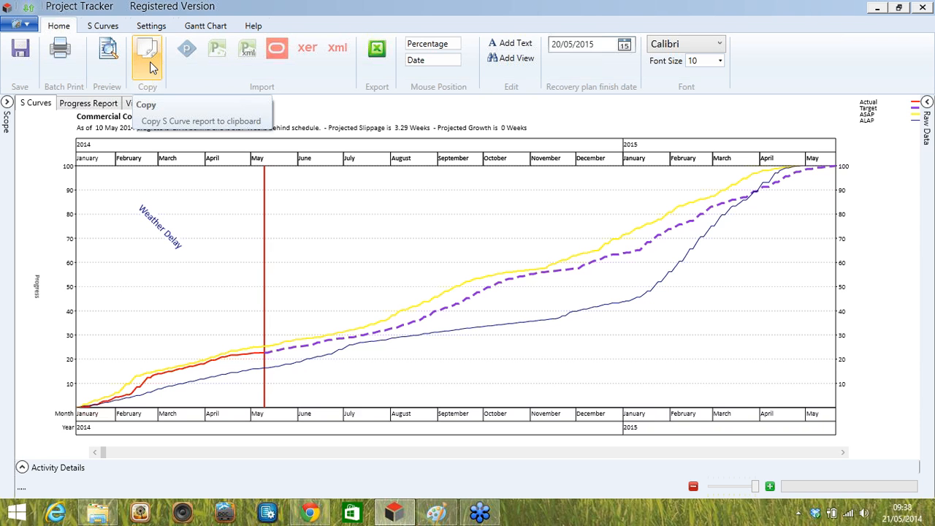
click(151, 65)
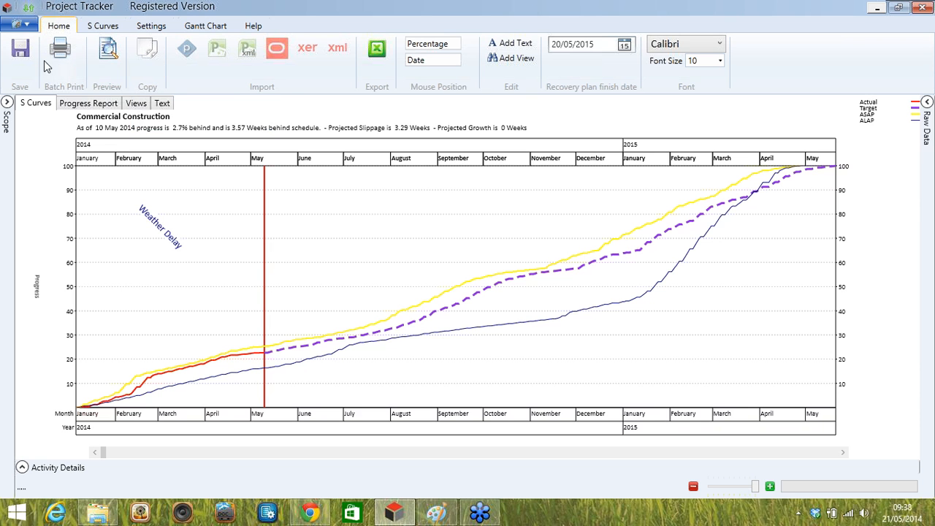
- Enter the author's name in the print settings and open the print preview of the S curves
click(22, 25)
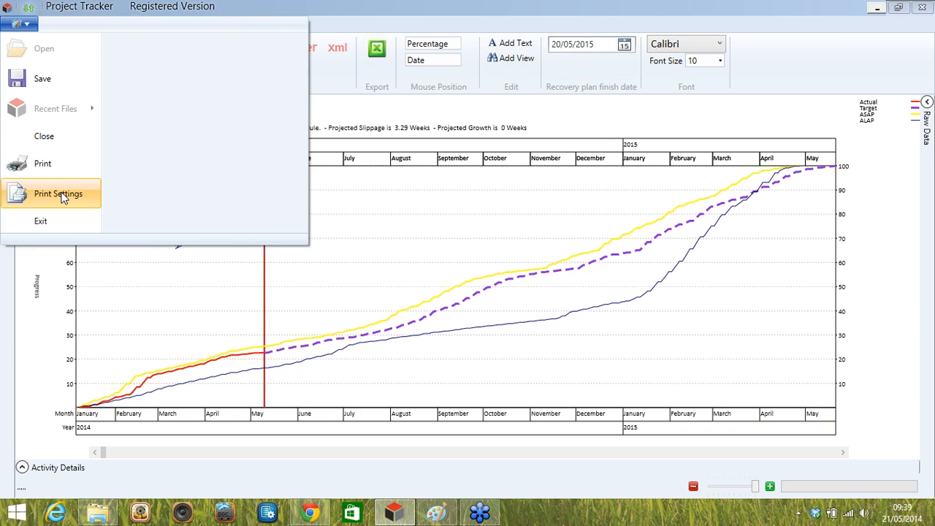
click(62, 198)
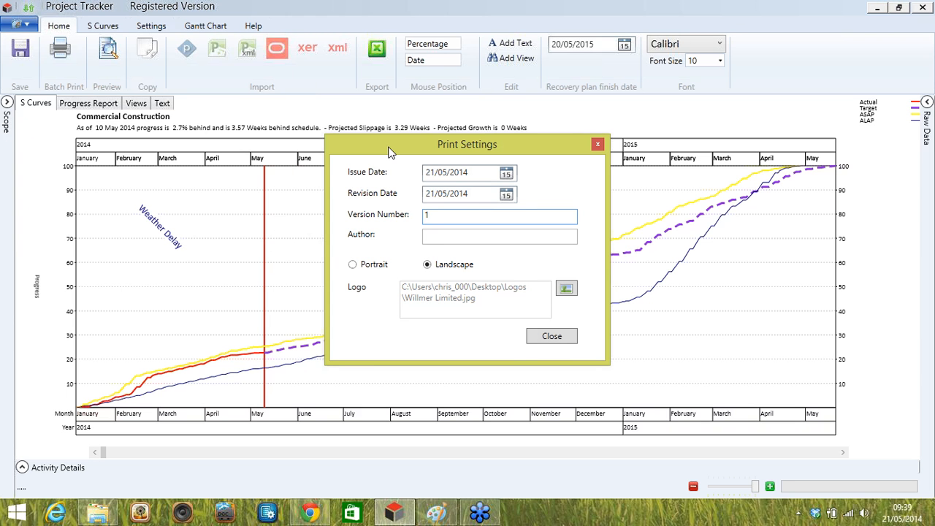
drag(389, 151, 373, 112)
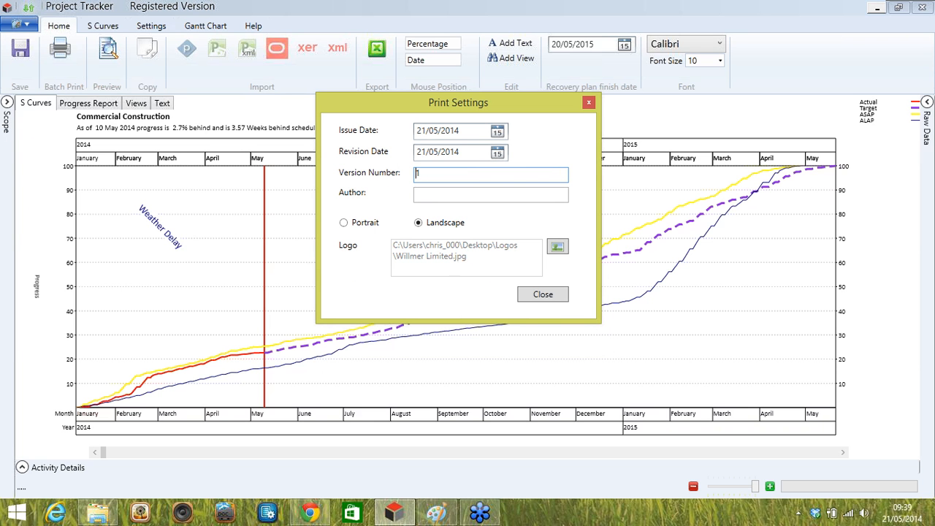
click(428, 198)
text(Chris)
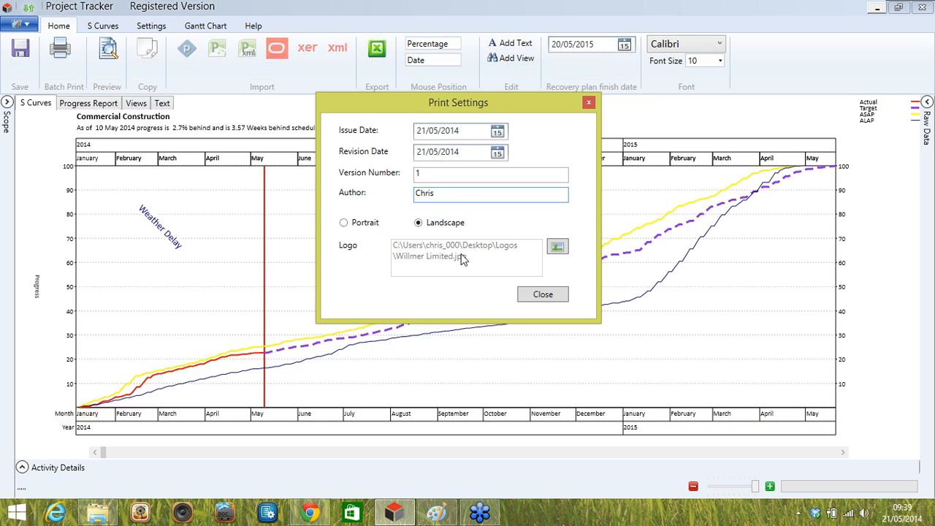
click(537, 300)
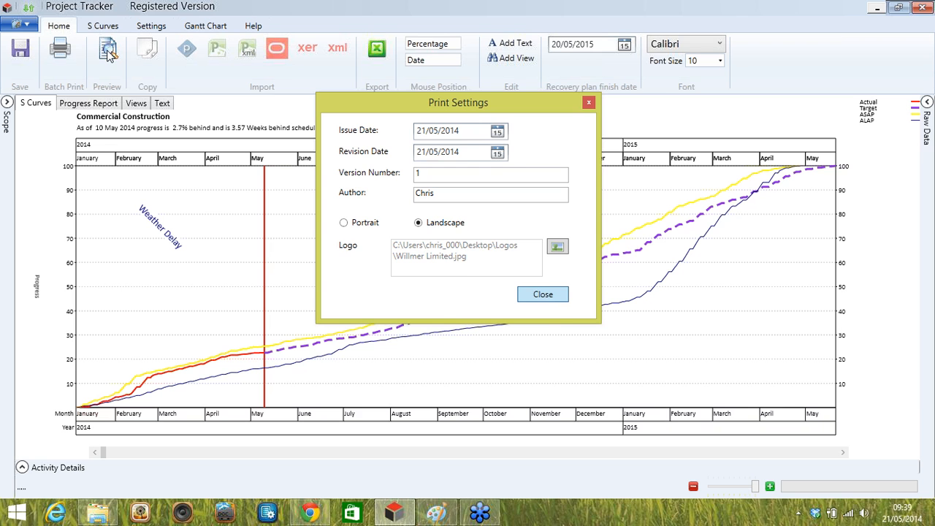
click(108, 56)
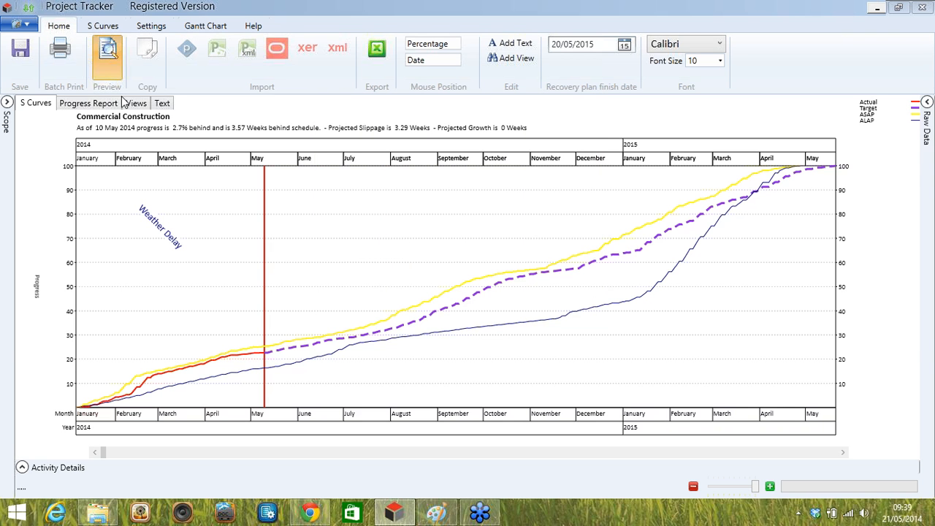
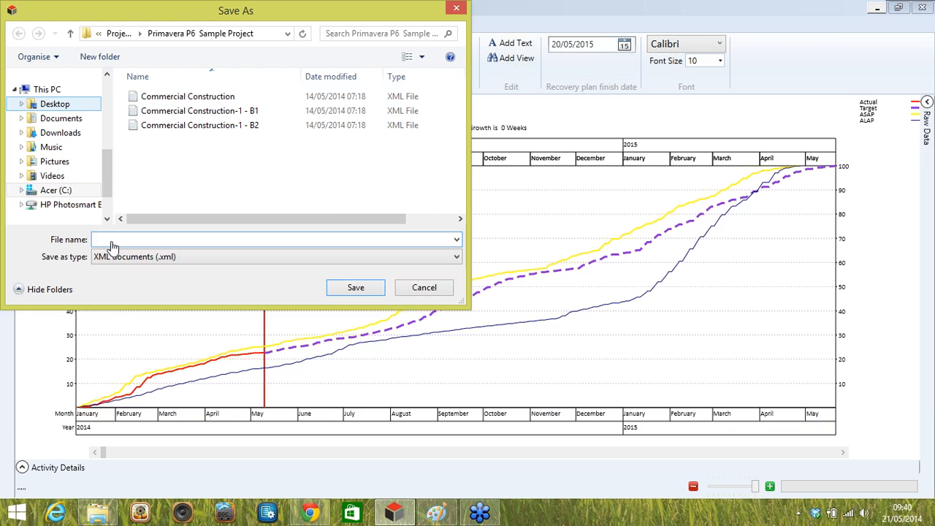
- Save the project as an XML document named test in the Demo folder on the Desktop
text(Demo)
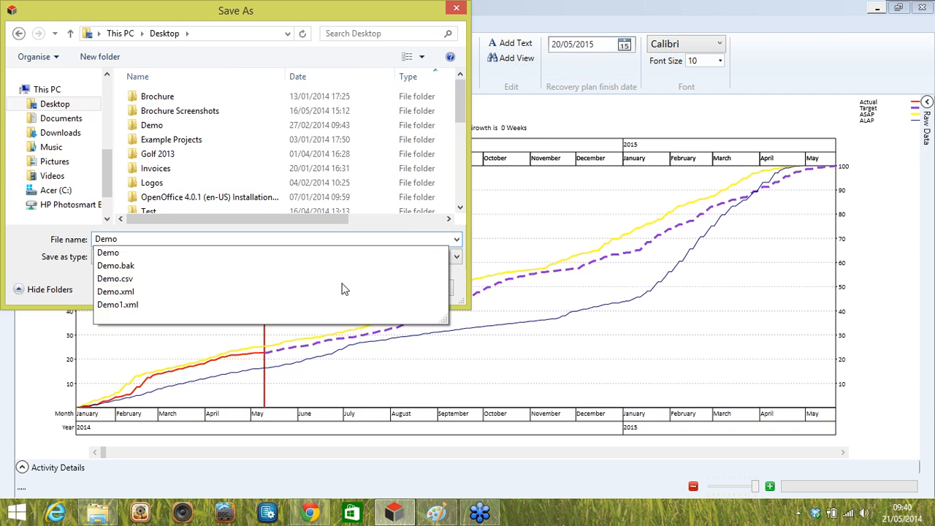
key(Return)
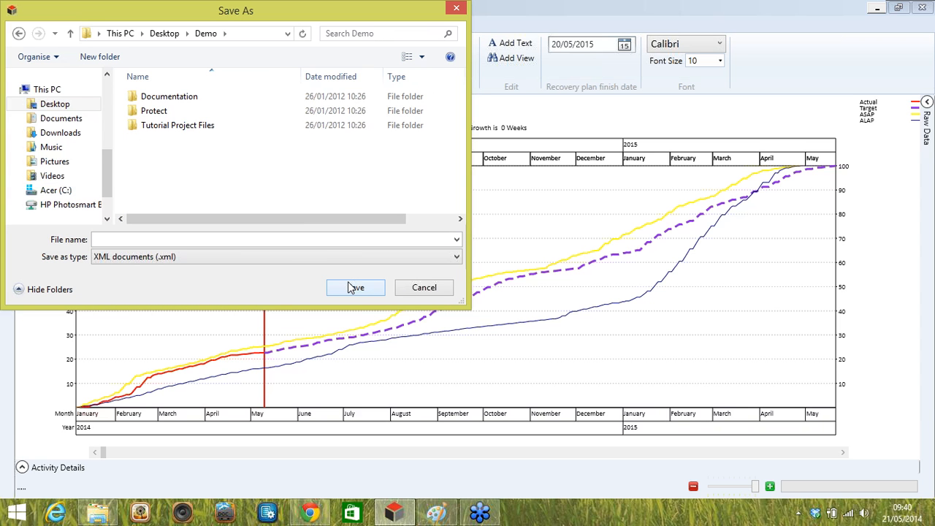
text(test)
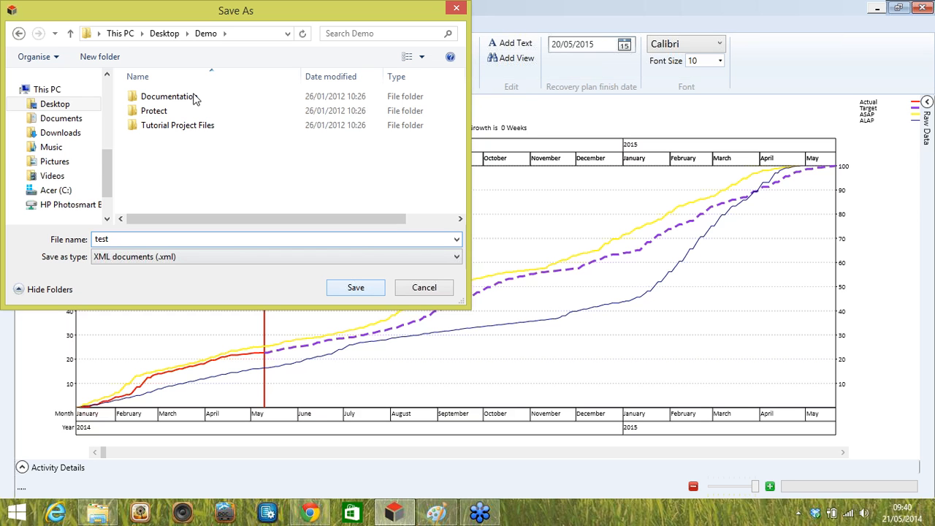
key(Return)
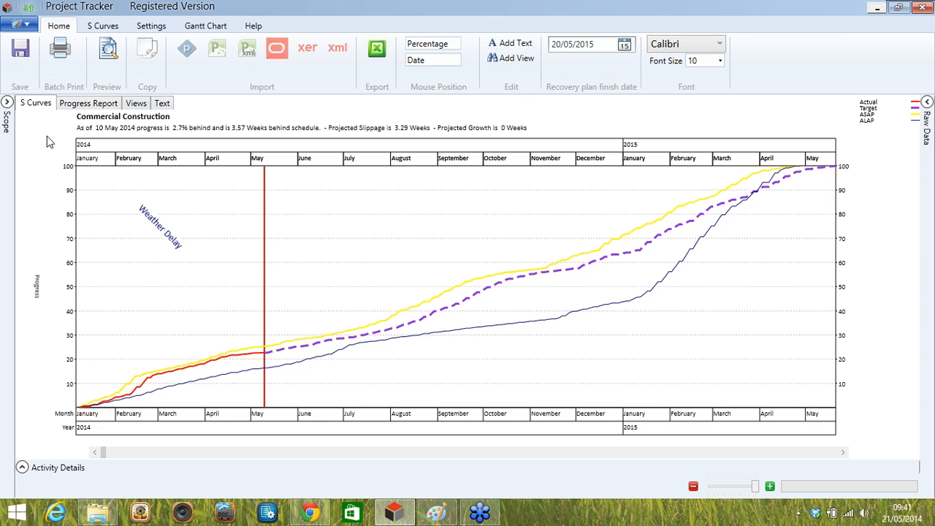
- Close the Commercial Construction project and open the saved portfolio of projects
click(26, 26)
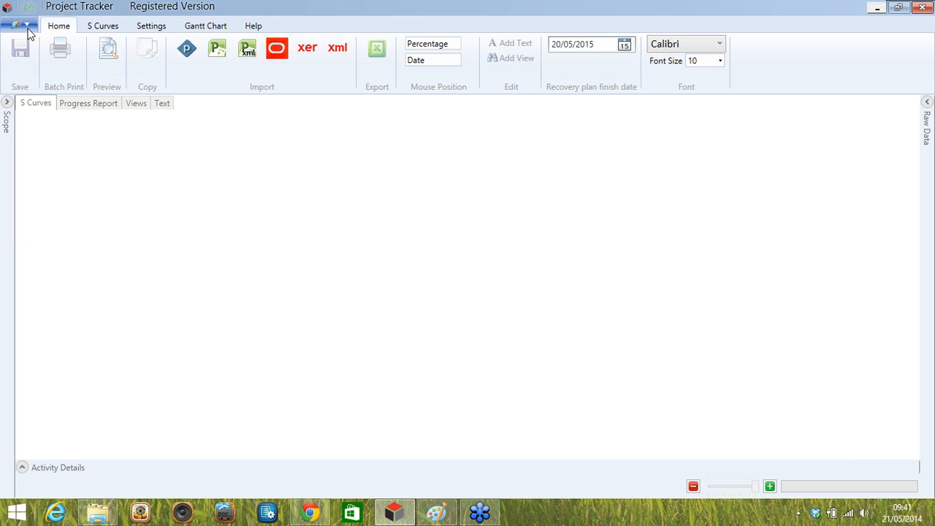
click(22, 25)
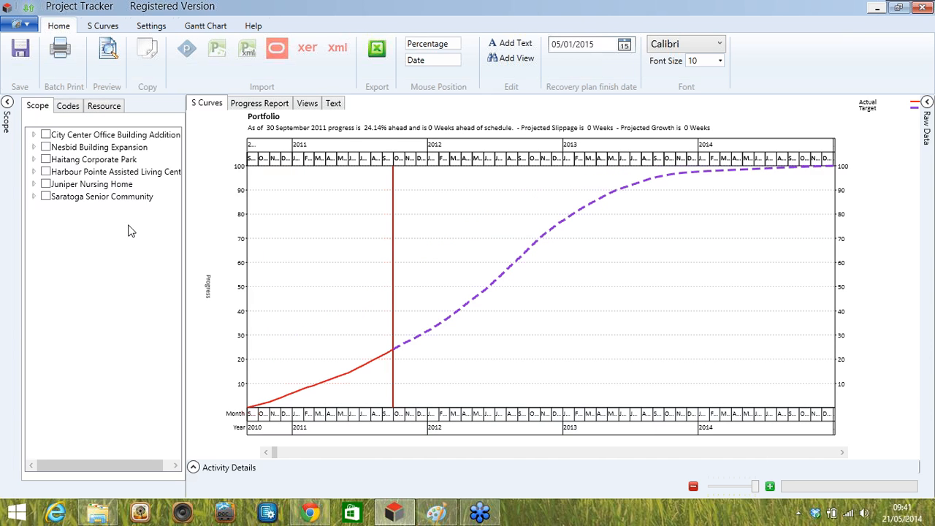
- Filter the S curves by City Center Office Building Addition, its Elevator scope and Haitang Corporate Park's Foundation, and clear all the filters
click(46, 134)
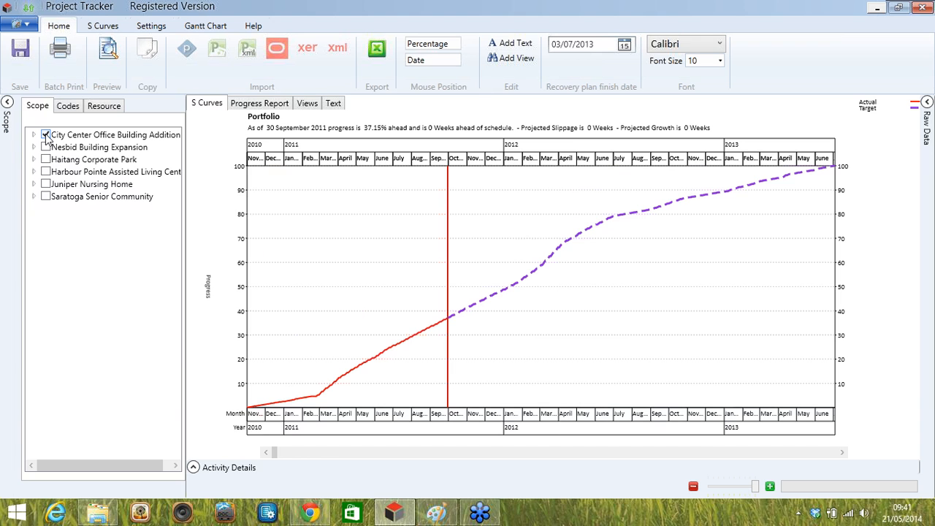
click(46, 134)
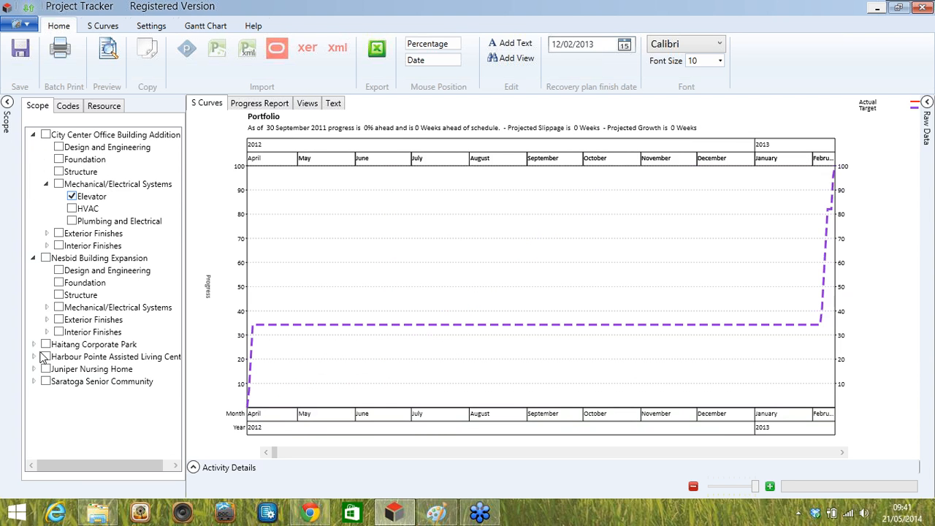
click(32, 344)
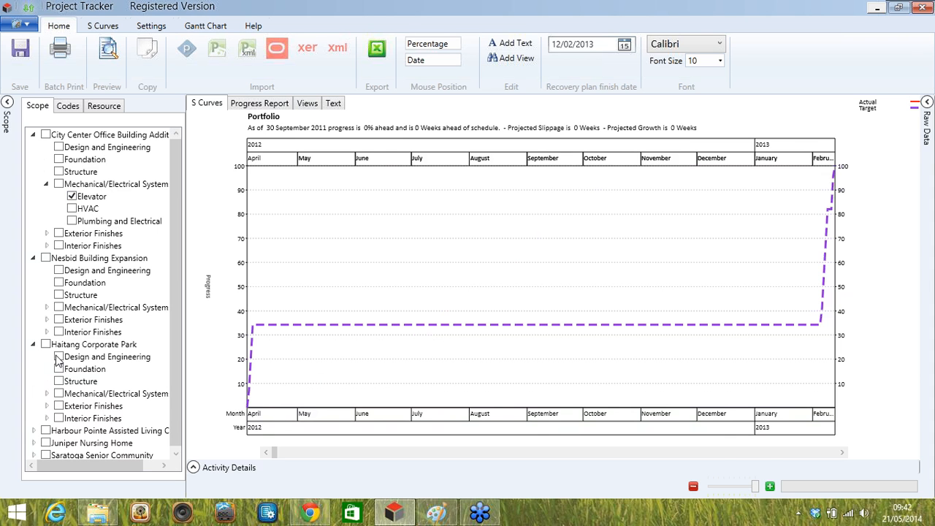
click(57, 358)
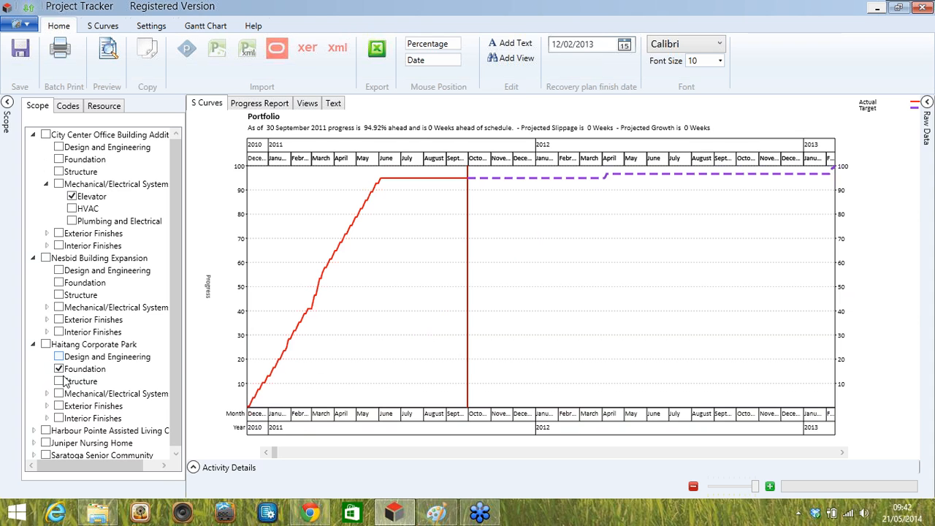
click(72, 196)
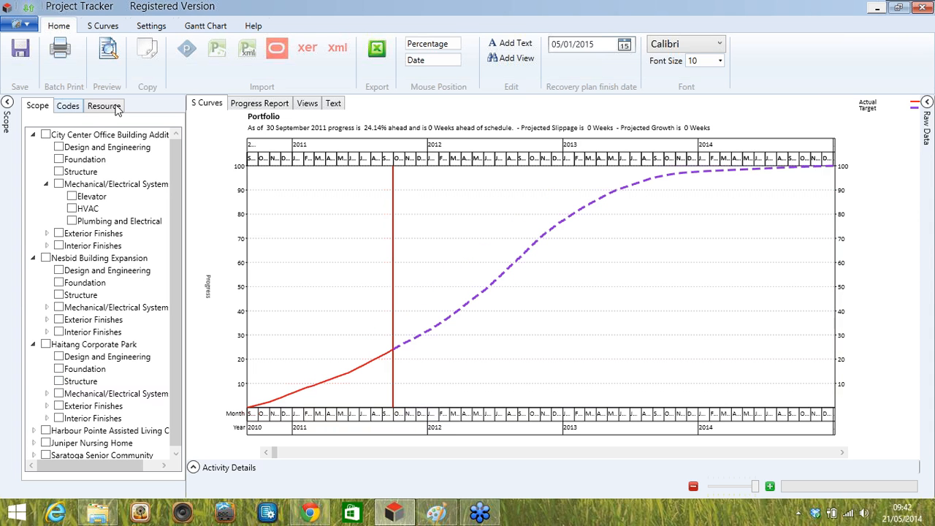
- Expand the portfolio's Trades and Purchasing Department resources, and close the portfolio to reopen the Commercial Construction project
click(104, 106)
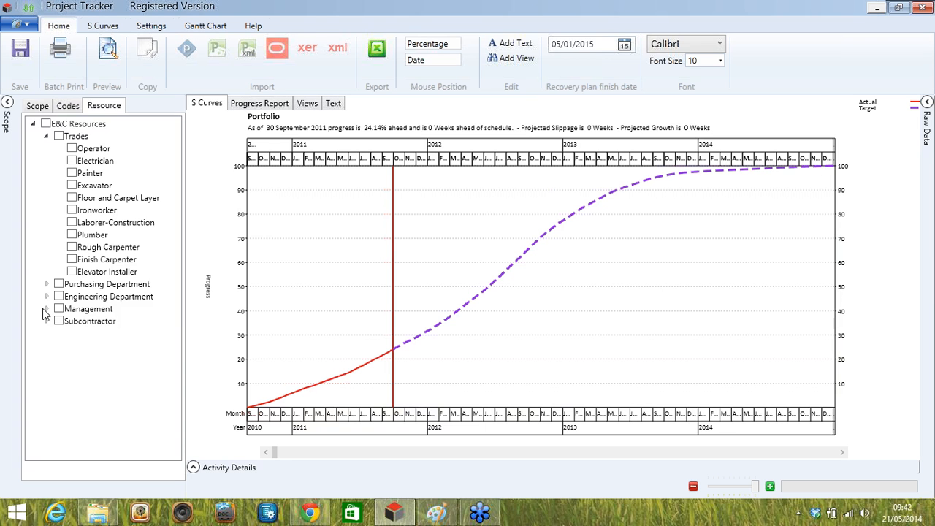
click(46, 284)
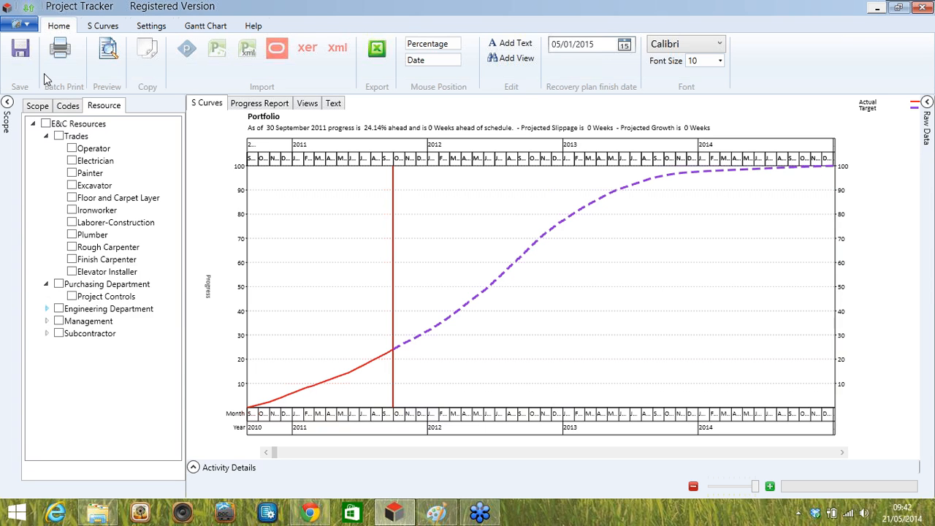
click(20, 25)
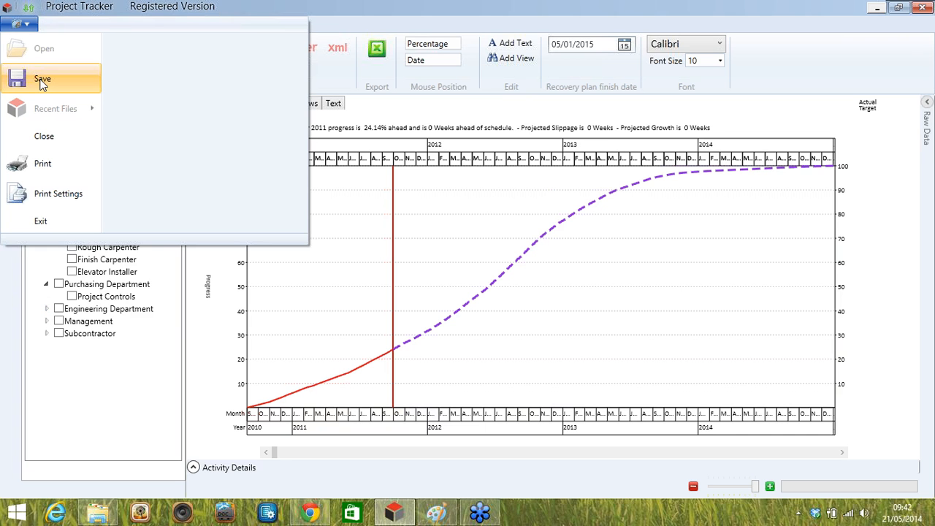
click(44, 136)
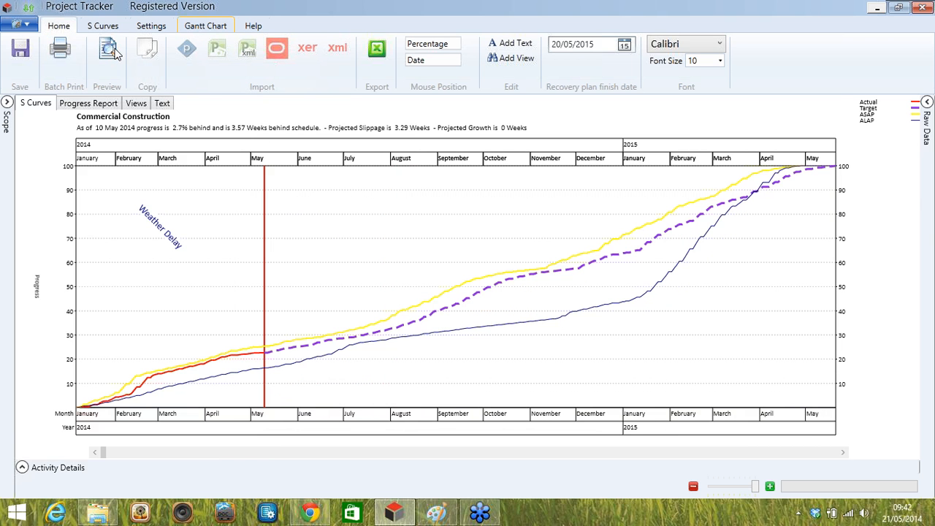
- Display the Gantt chart together with the S curves, and zoom the timescale in and back out to the full project
click(205, 25)
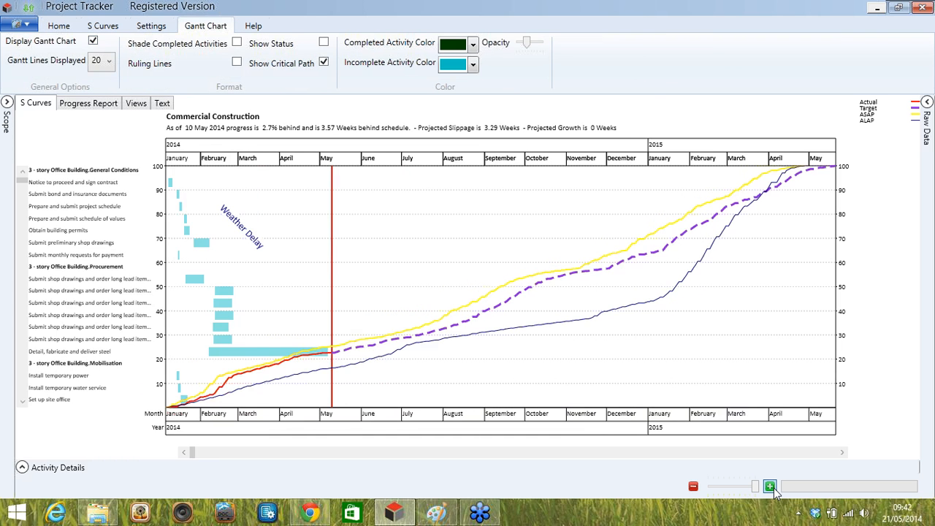
click(774, 491)
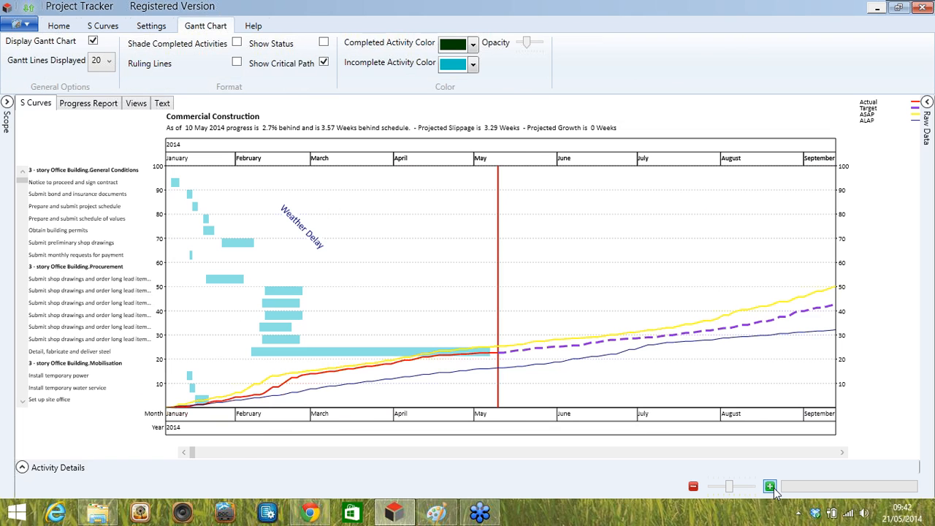
click(693, 486)
click(693, 487)
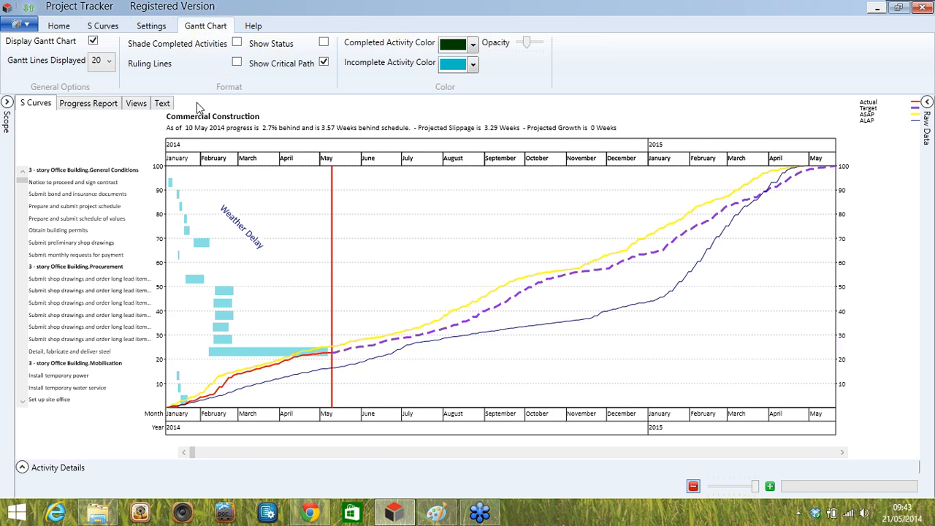
- Switch the comparison baseline between Baseline 1 and Baseline 2, finishing on Baseline 2
click(146, 26)
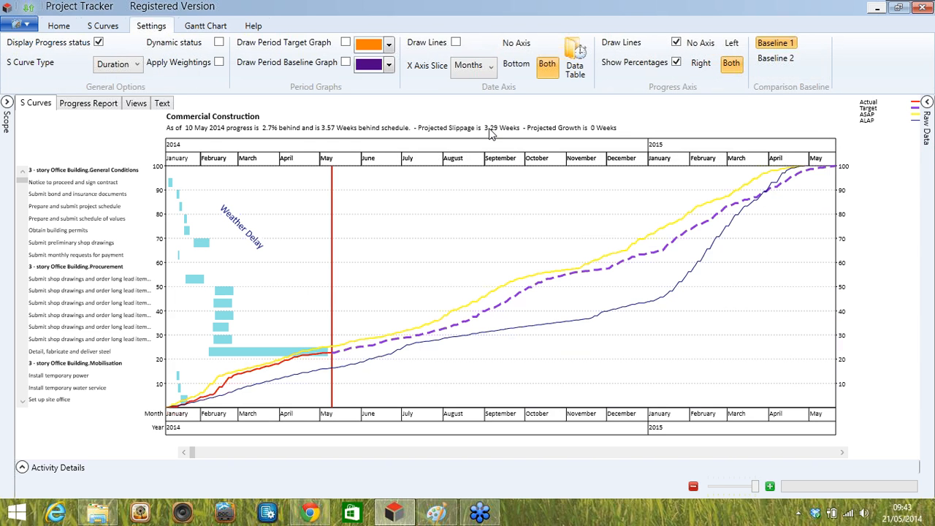
click(785, 59)
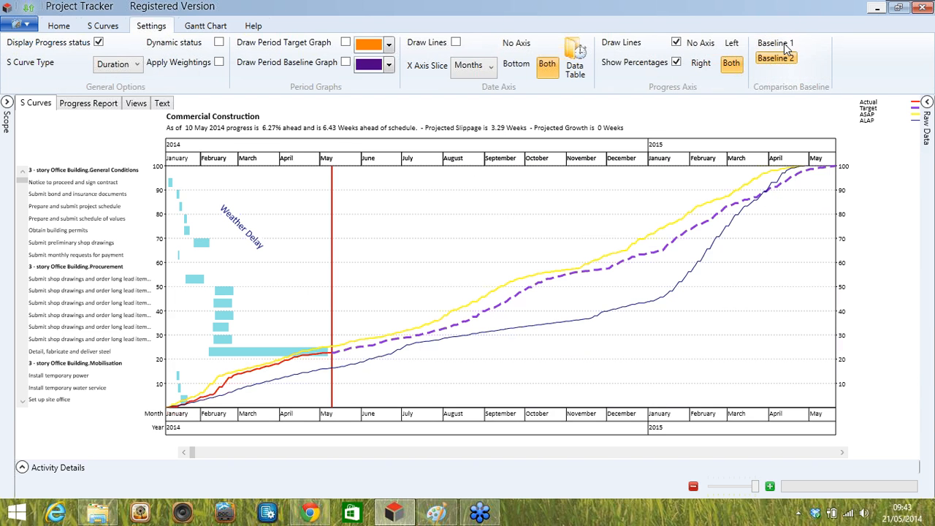
click(785, 45)
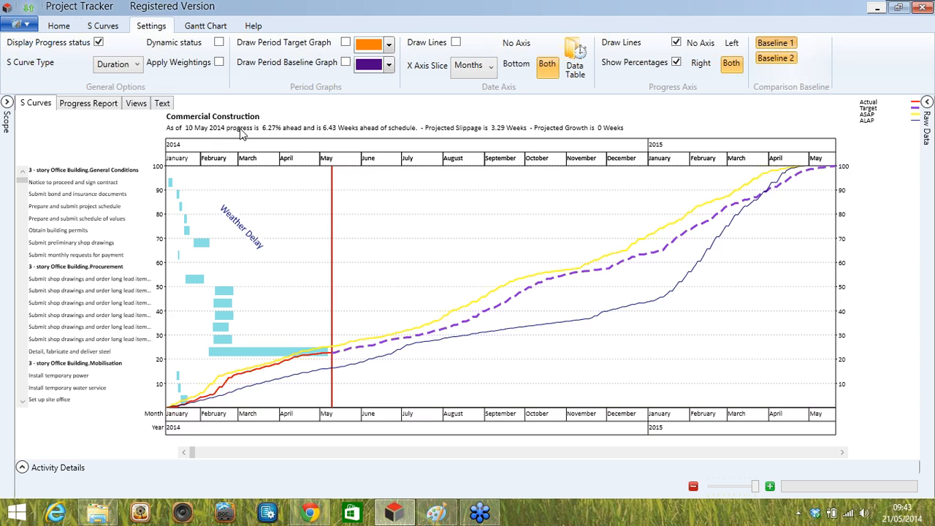
click(783, 46)
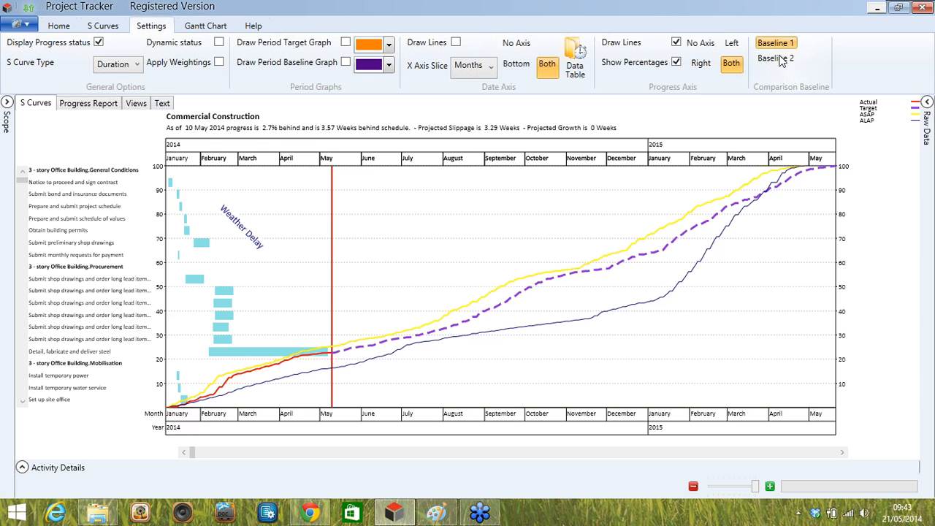
click(780, 60)
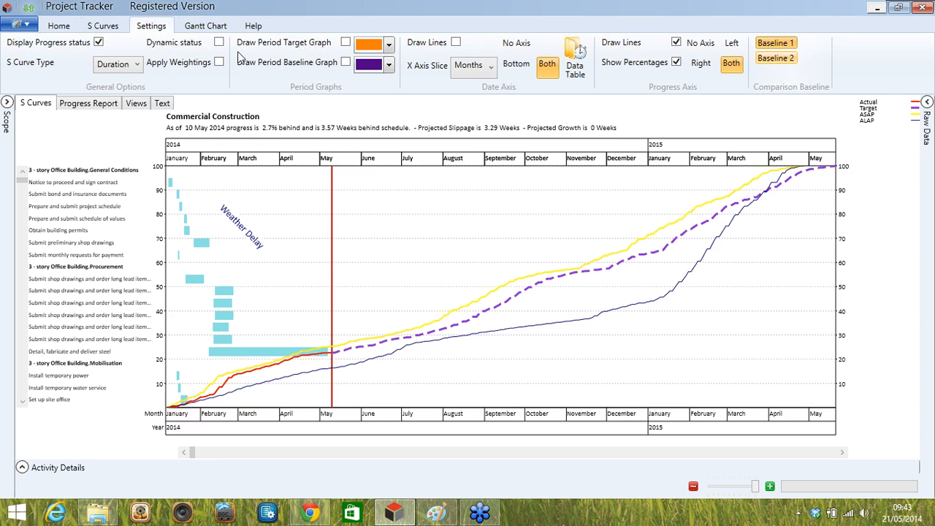
- Draw both the period target graph and the period baseline graph on the chart
click(347, 64)
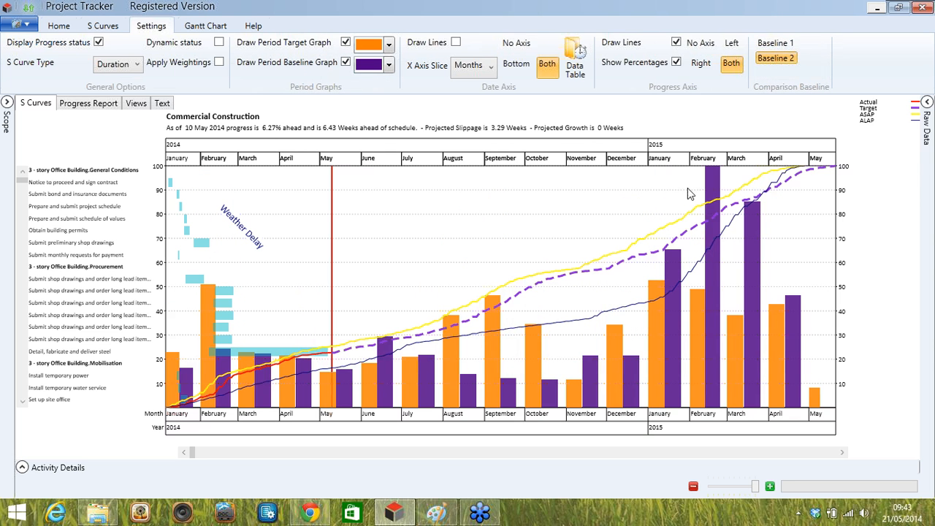
mouse_move(655, 340)
- Set the S curve type to Cost and the comparison baseline to Baseline 1
click(116, 64)
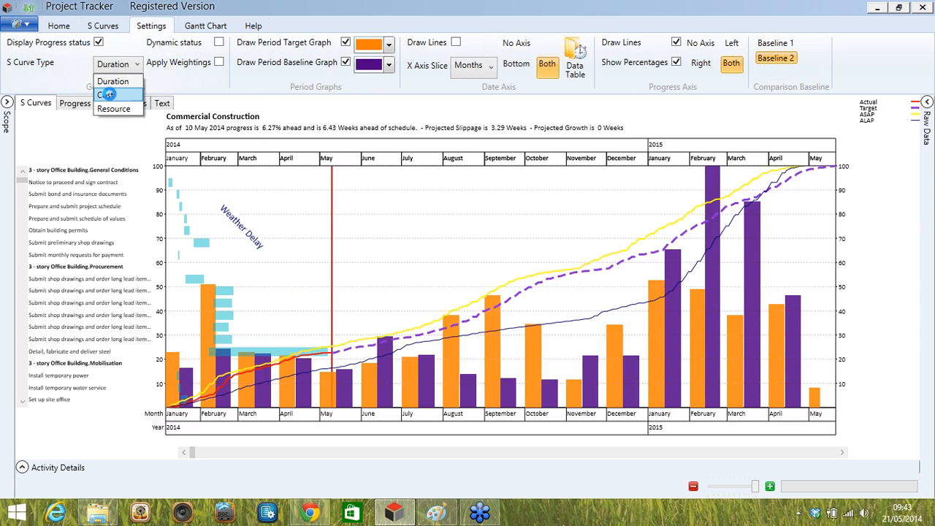
click(664, 299)
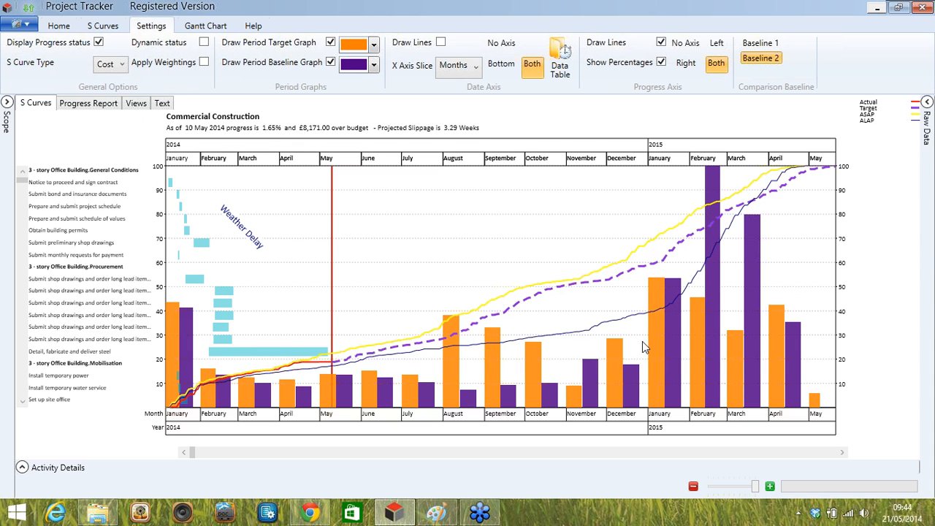
click(767, 44)
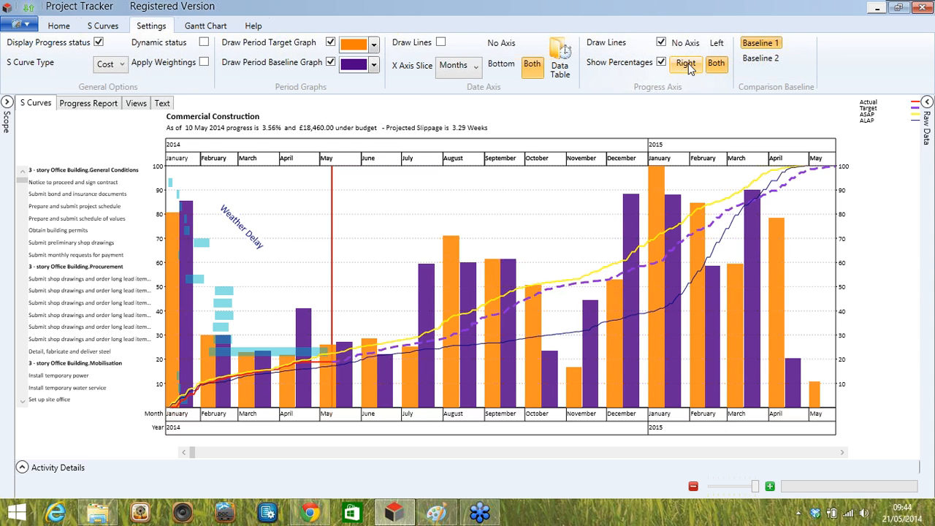
- Try the Right and No Axis options for the progress axis, and restore it to Both
click(687, 63)
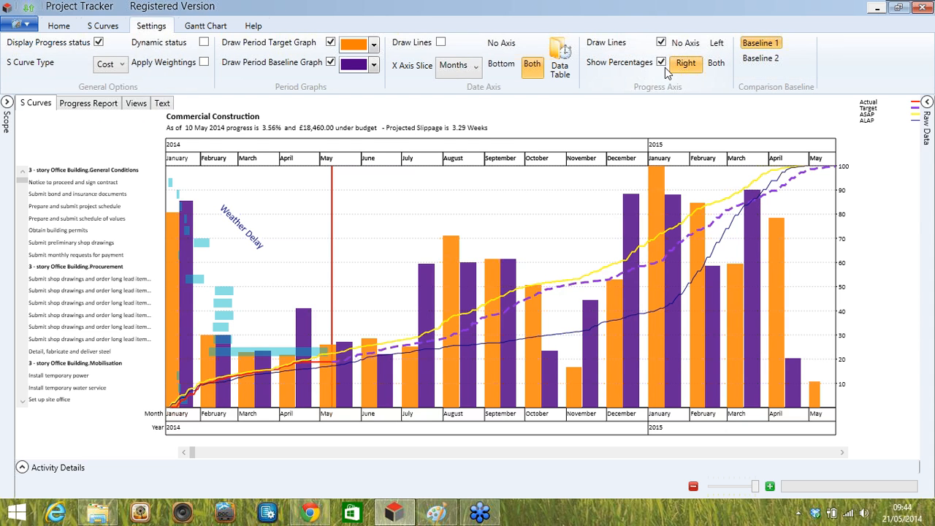
click(715, 63)
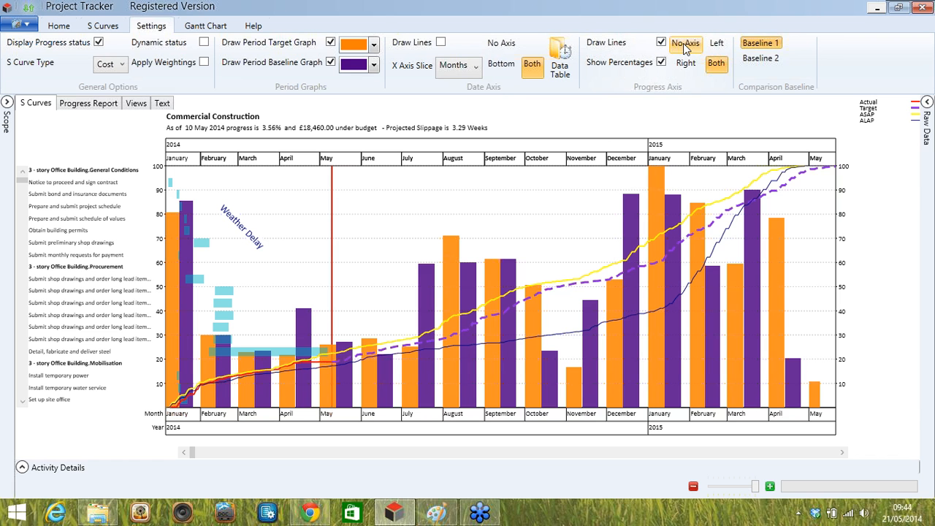
click(685, 43)
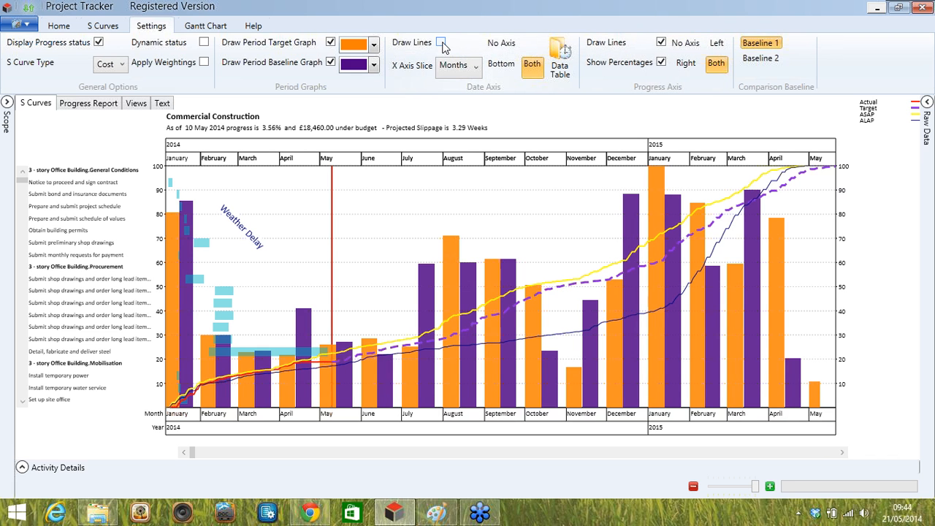
- Draw the date axis lines on the chart and turn on the data table
click(442, 43)
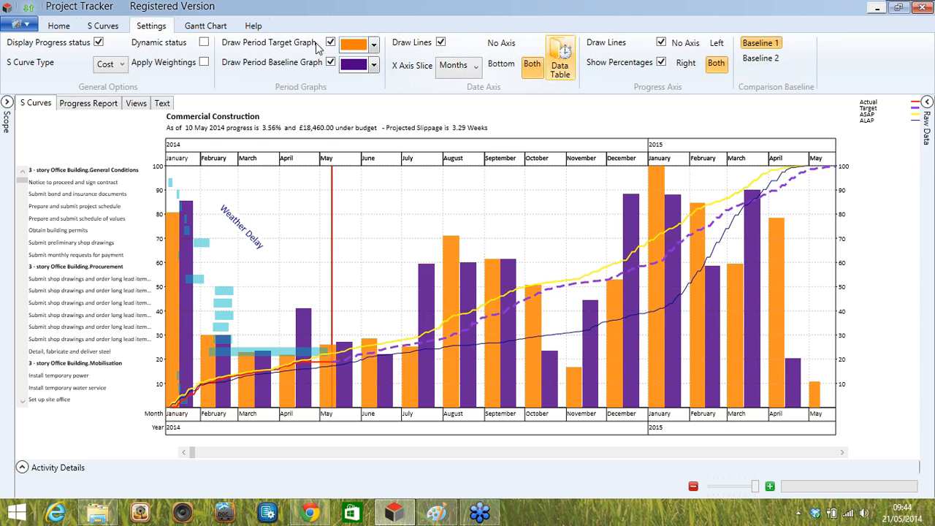
click(66, 30)
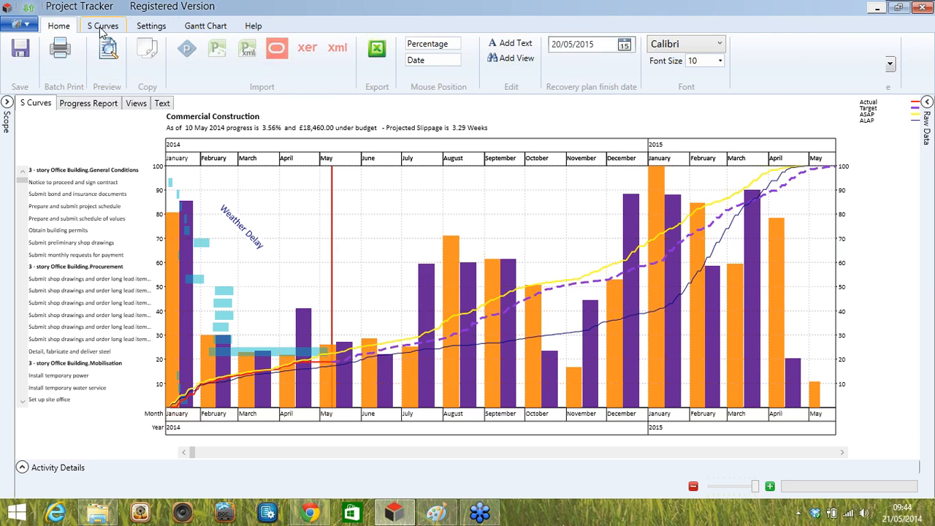
click(102, 27)
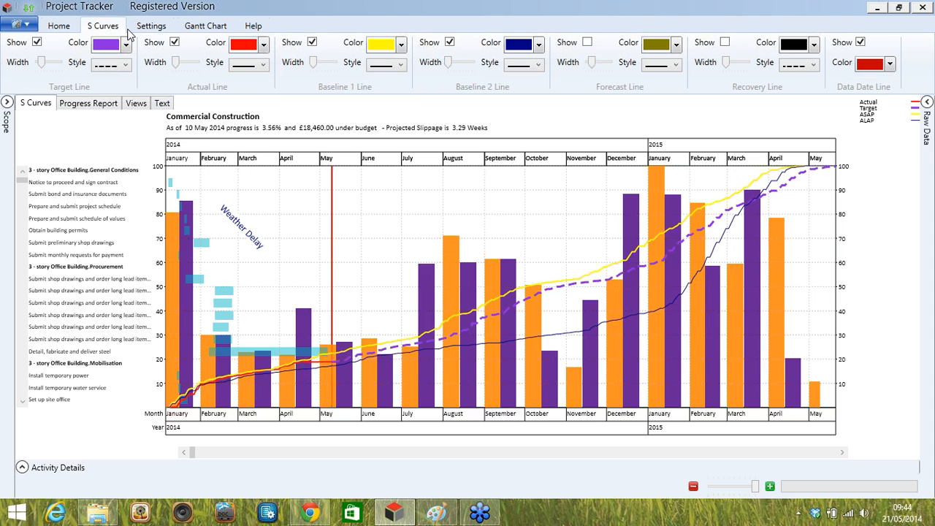